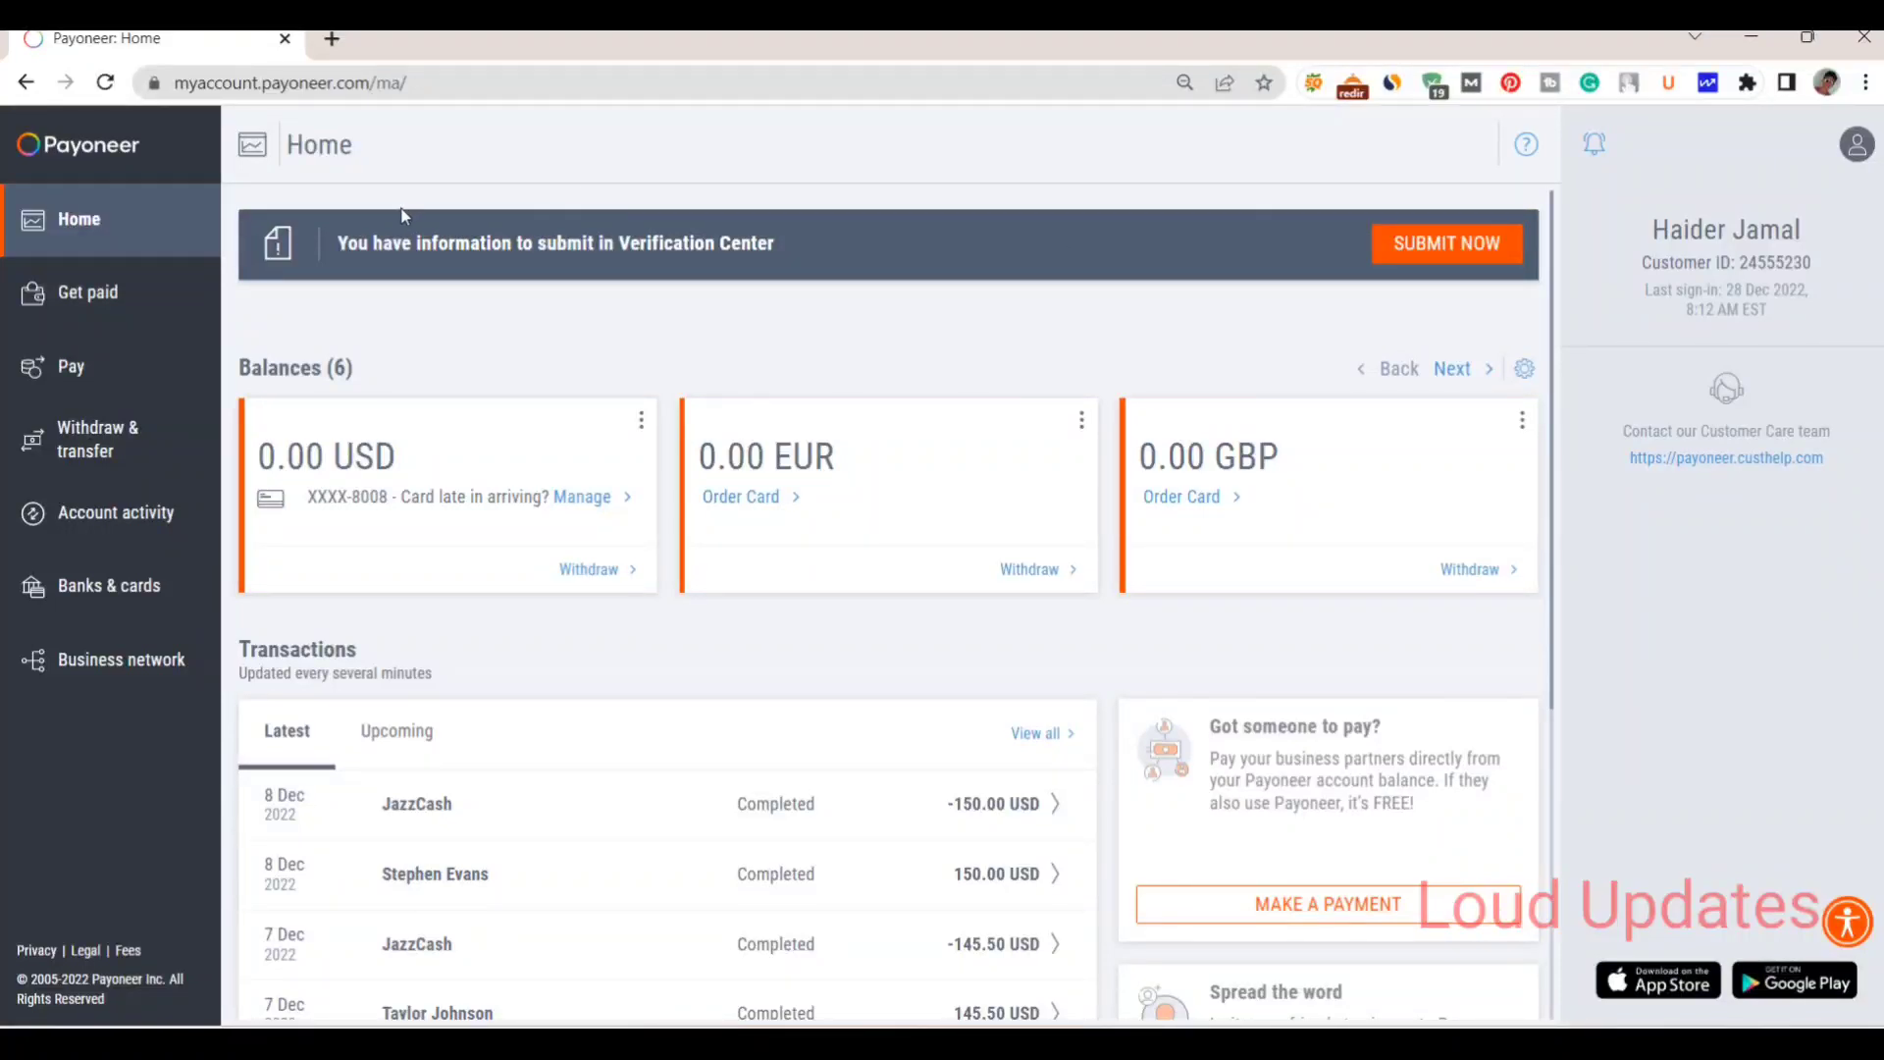
# Read the Home banner notice about information still to be submitted.
pyautogui.moveTo(321, 234); pyautogui.dragTo(823, 240)
pyautogui.click(936, 253)
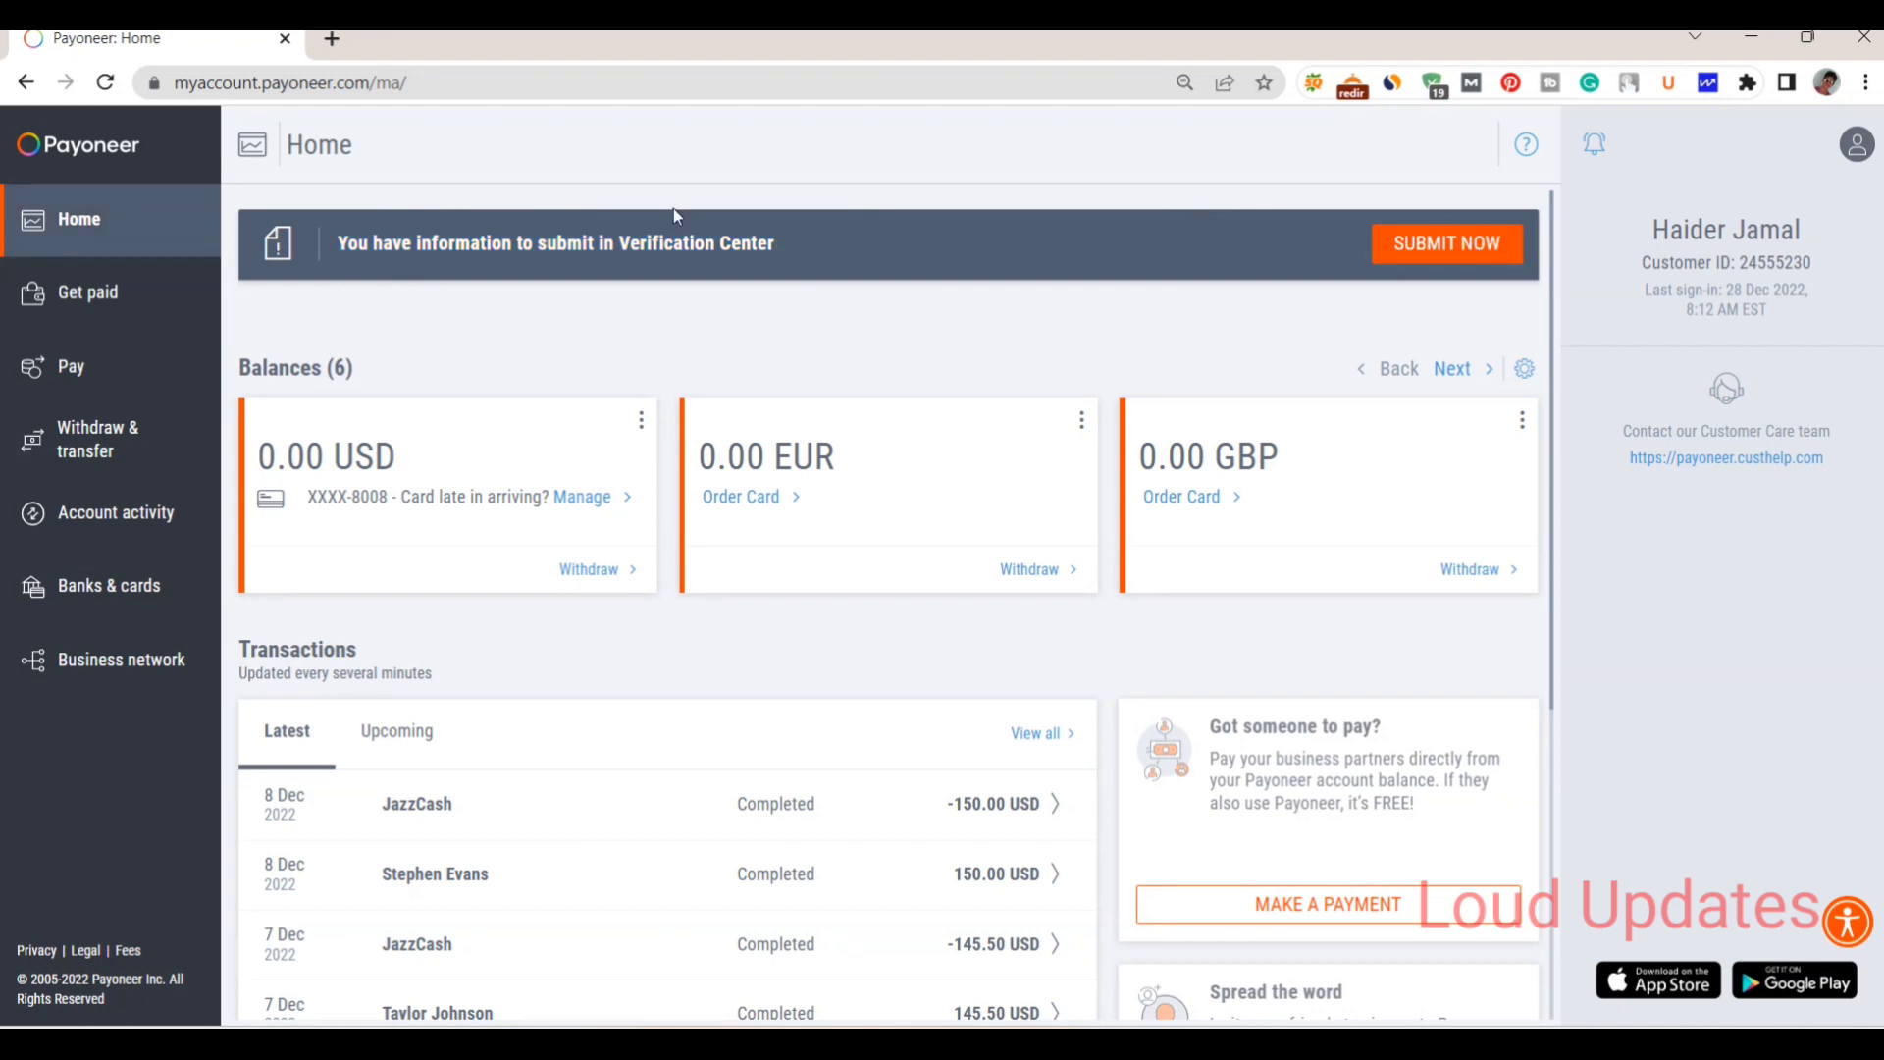
pyautogui.click(1487, 250)
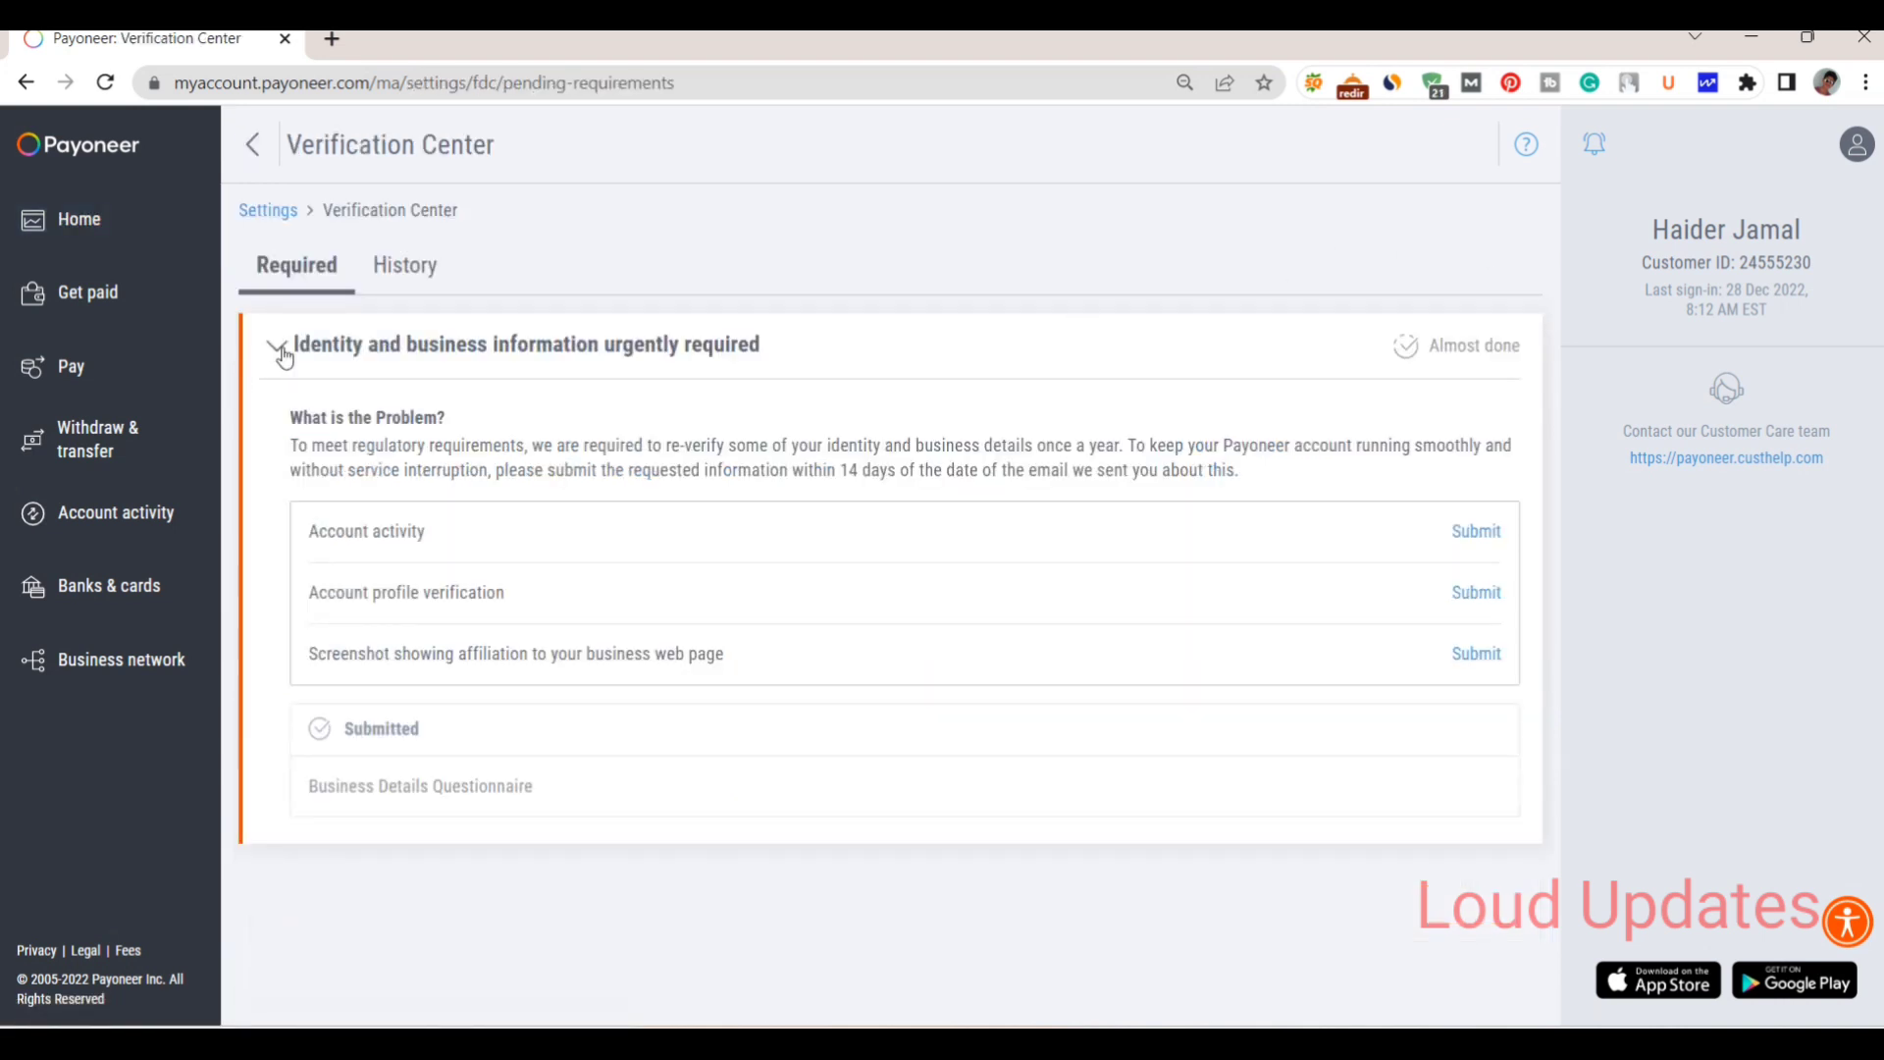
pyautogui.moveTo(290, 420); pyautogui.dragTo(448, 423)
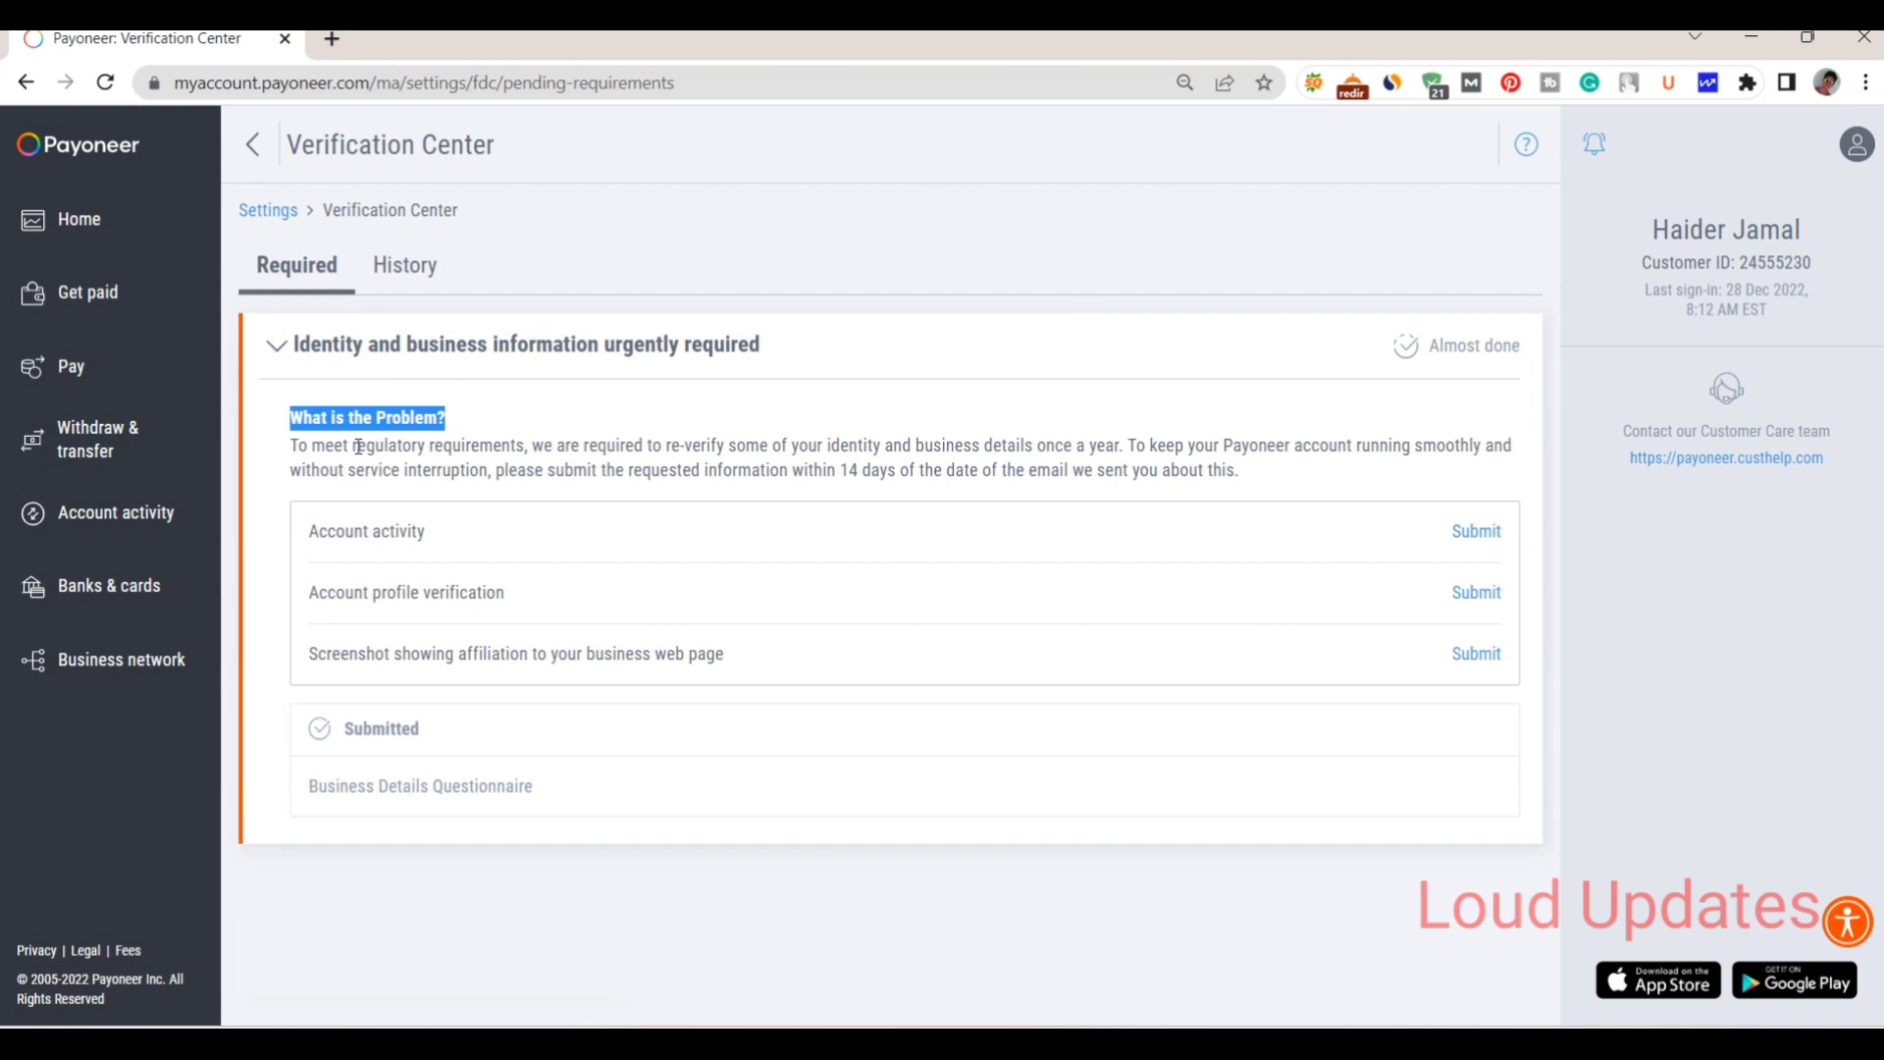
pyautogui.moveTo(290, 447); pyautogui.dragTo(304, 447)
pyautogui.moveTo(548, 440); pyautogui.dragTo(977, 448)
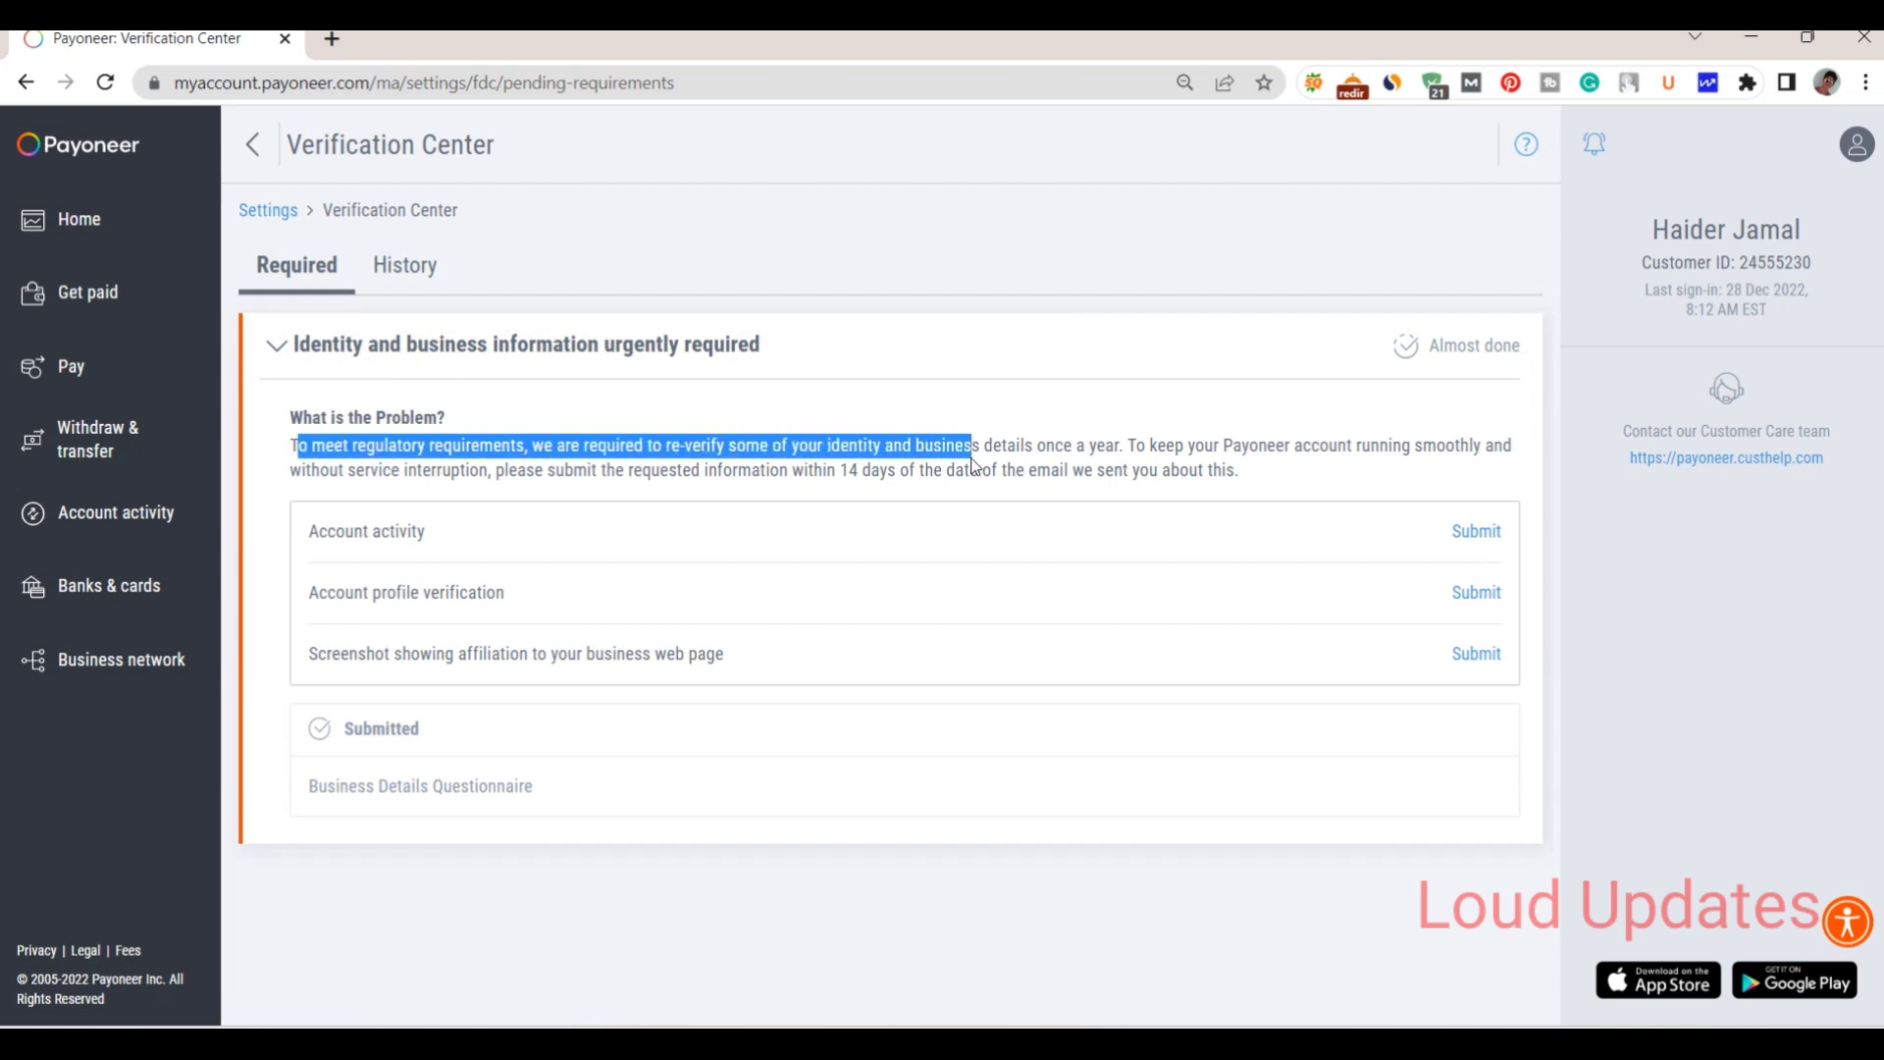
pyautogui.click(1108, 454)
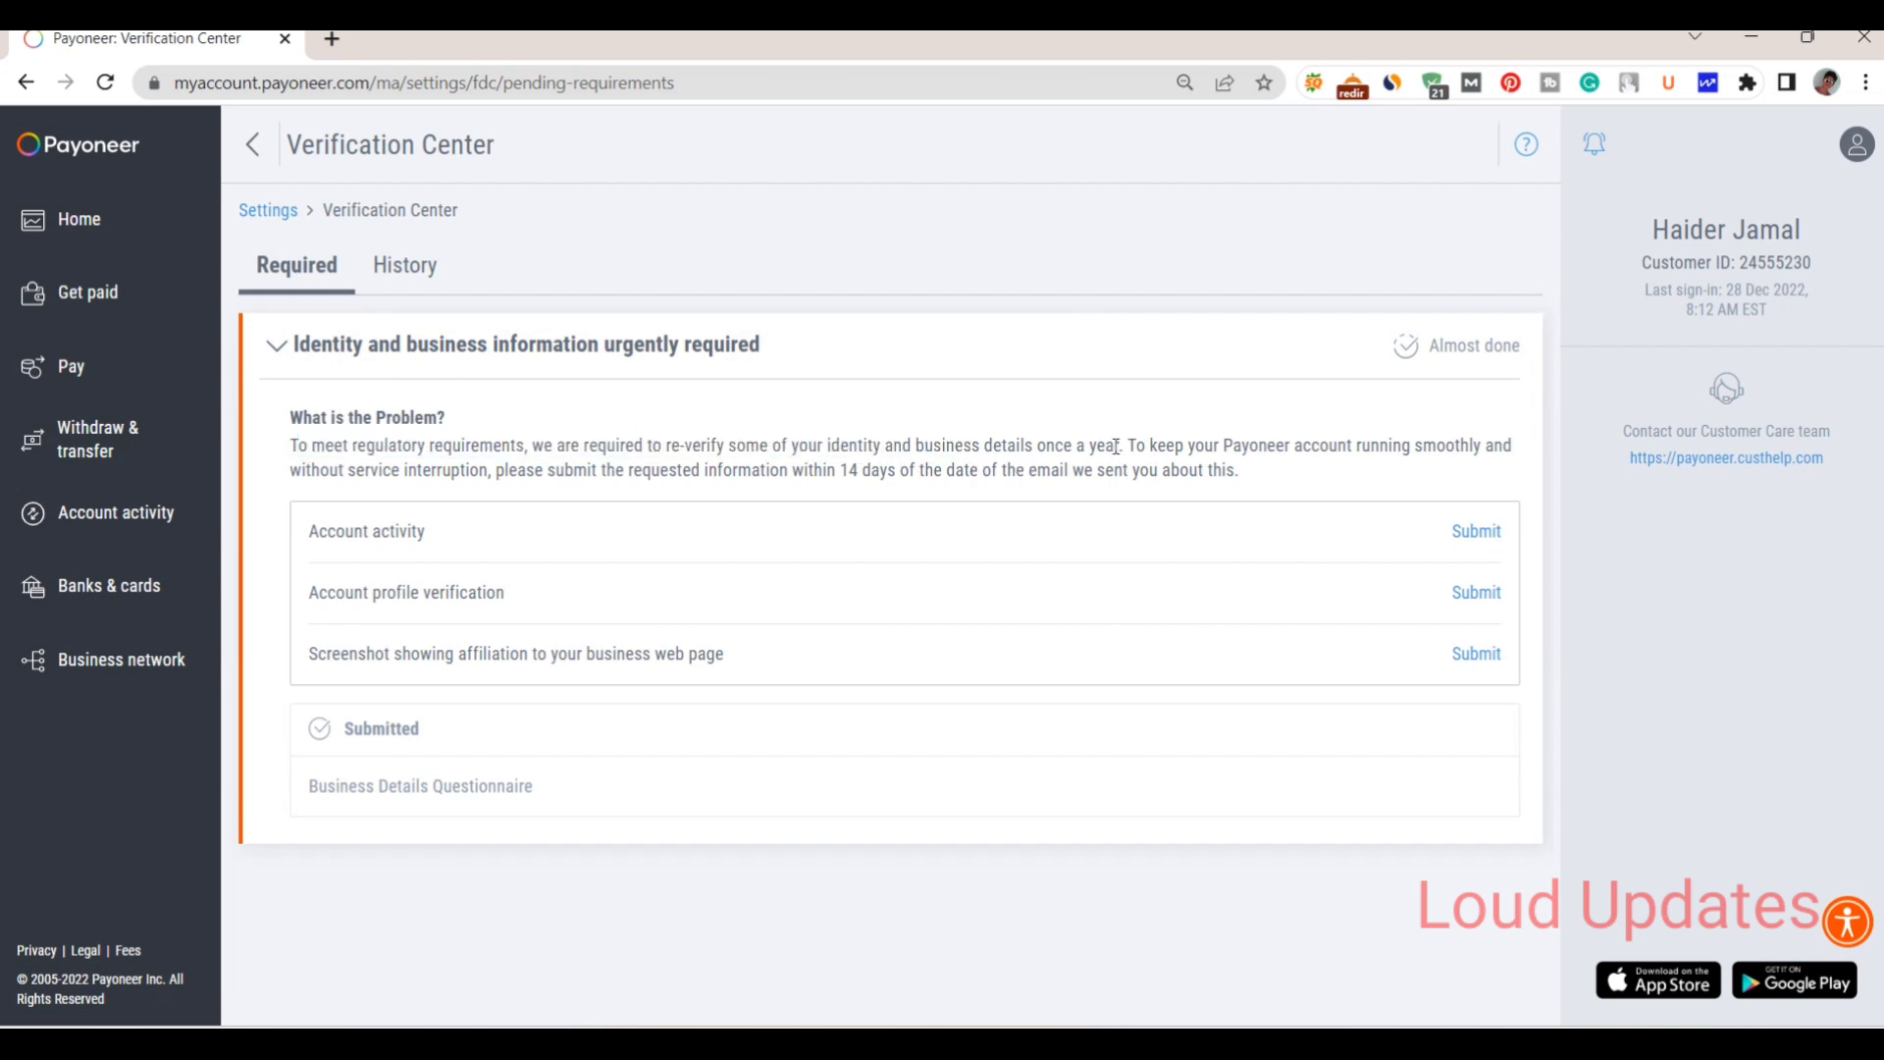
pyautogui.moveTo(1239, 447); pyautogui.dragTo(1323, 449)
pyautogui.click(1525, 456)
pyautogui.moveTo(1293, 474)
pyautogui.mouseDown()
pyautogui.moveTo(1014, 479)
pyautogui.moveTo(1111, 474)
pyautogui.mouseUp()
pyautogui.click(1014, 478)
pyautogui.click(1212, 469)
pyautogui.moveTo(318, 535); pyautogui.dragTo(456, 537)
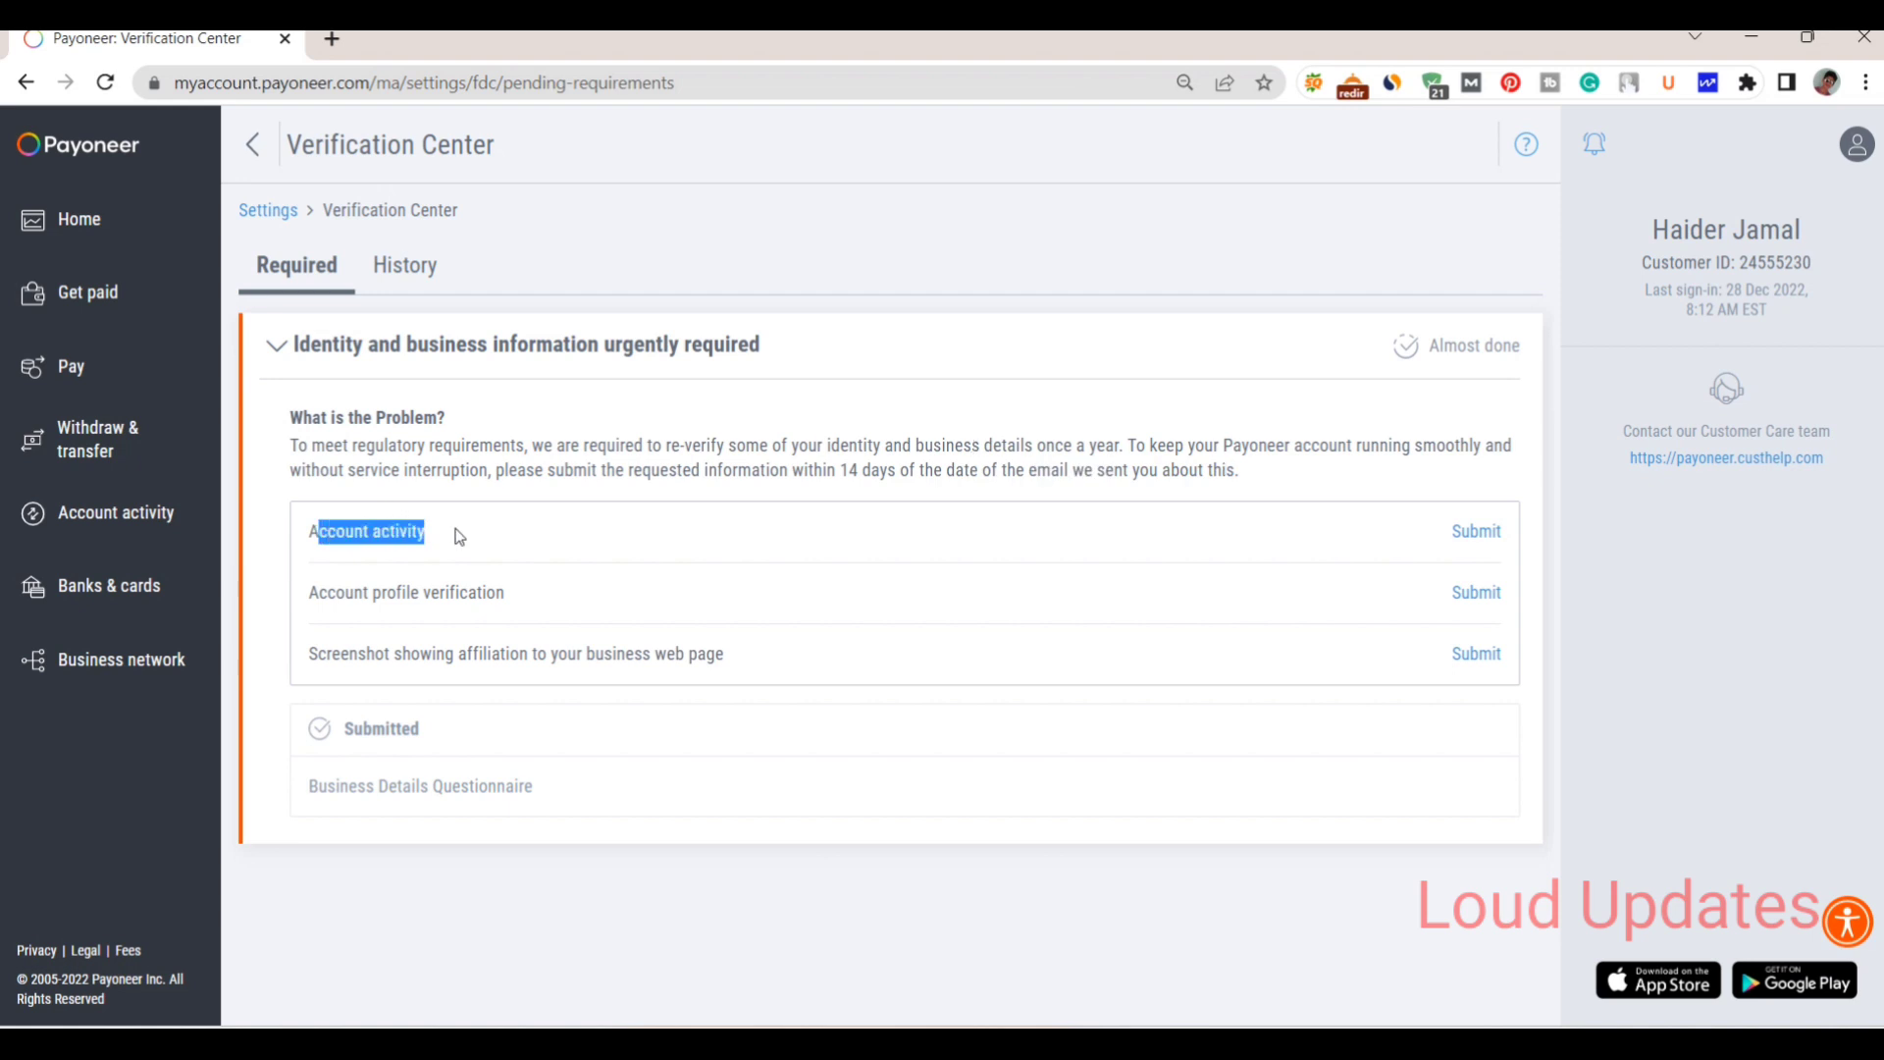
pyautogui.moveTo(298, 602); pyautogui.dragTo(551, 601)
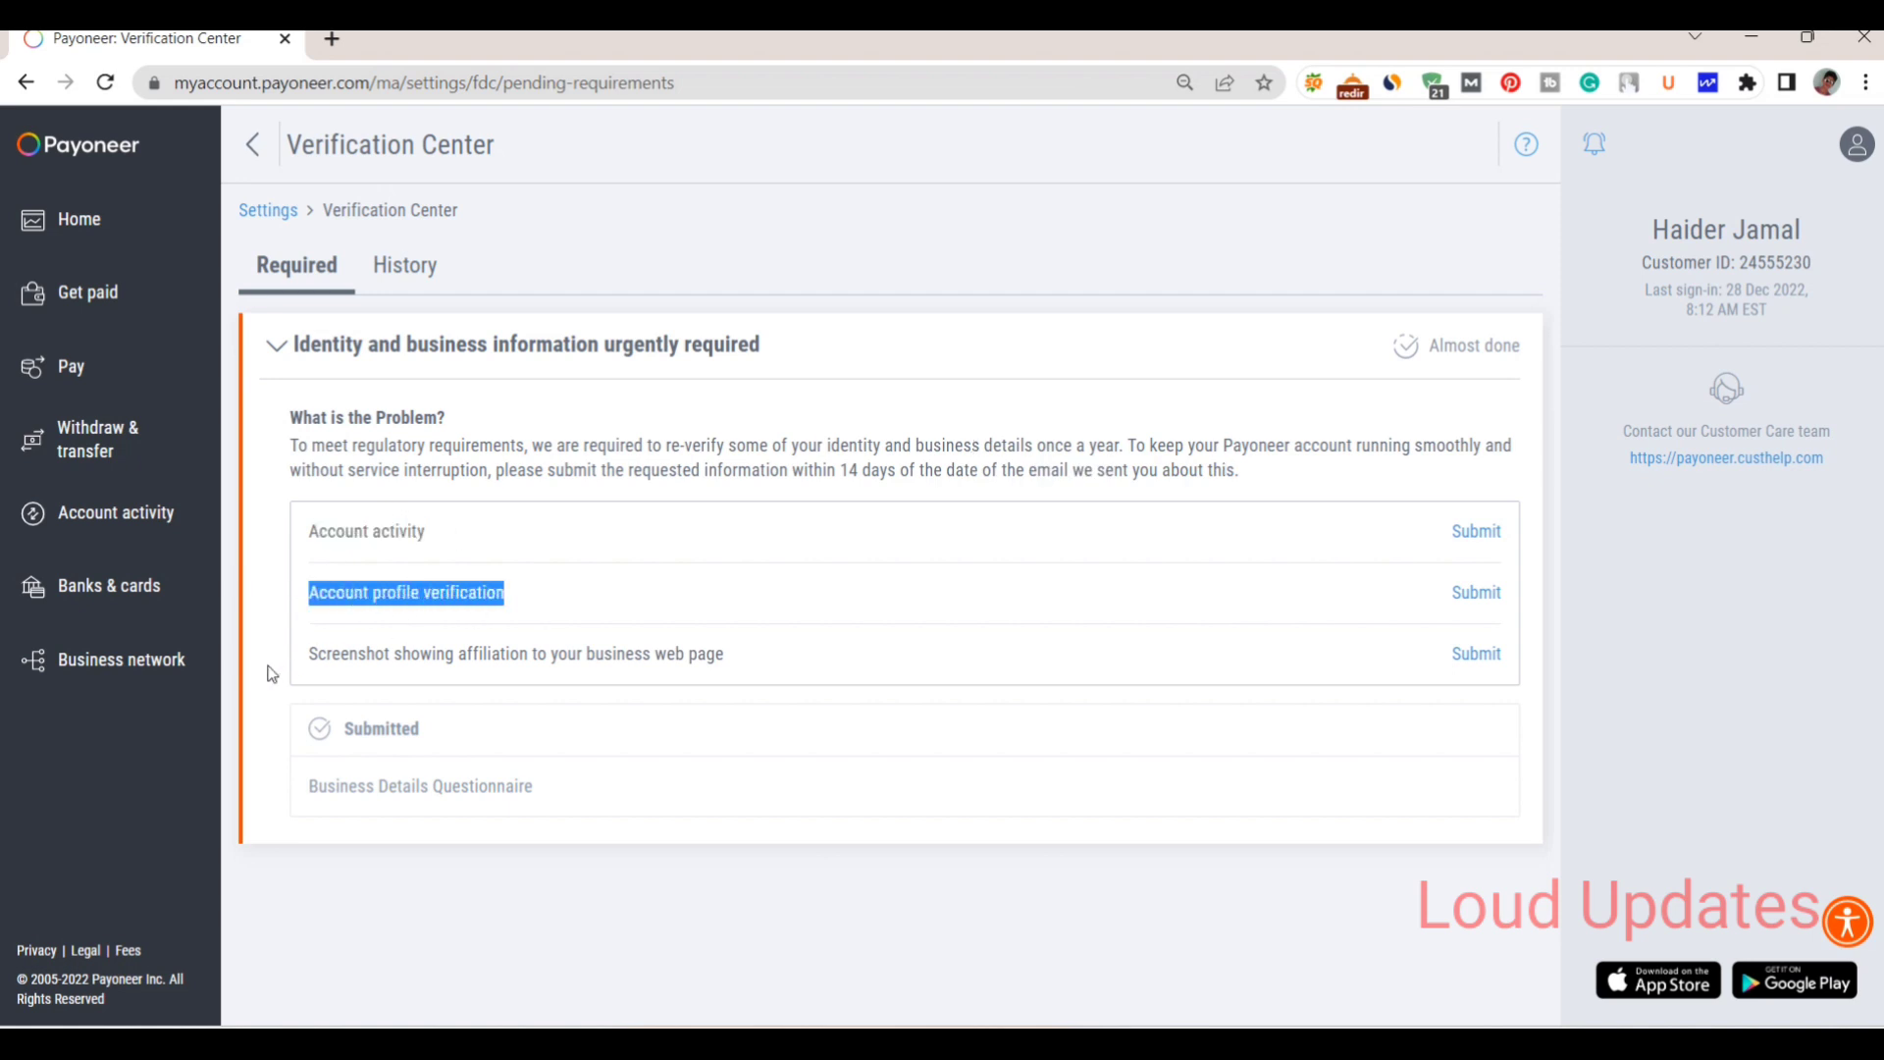
pyautogui.moveTo(279, 657); pyautogui.dragTo(807, 660)
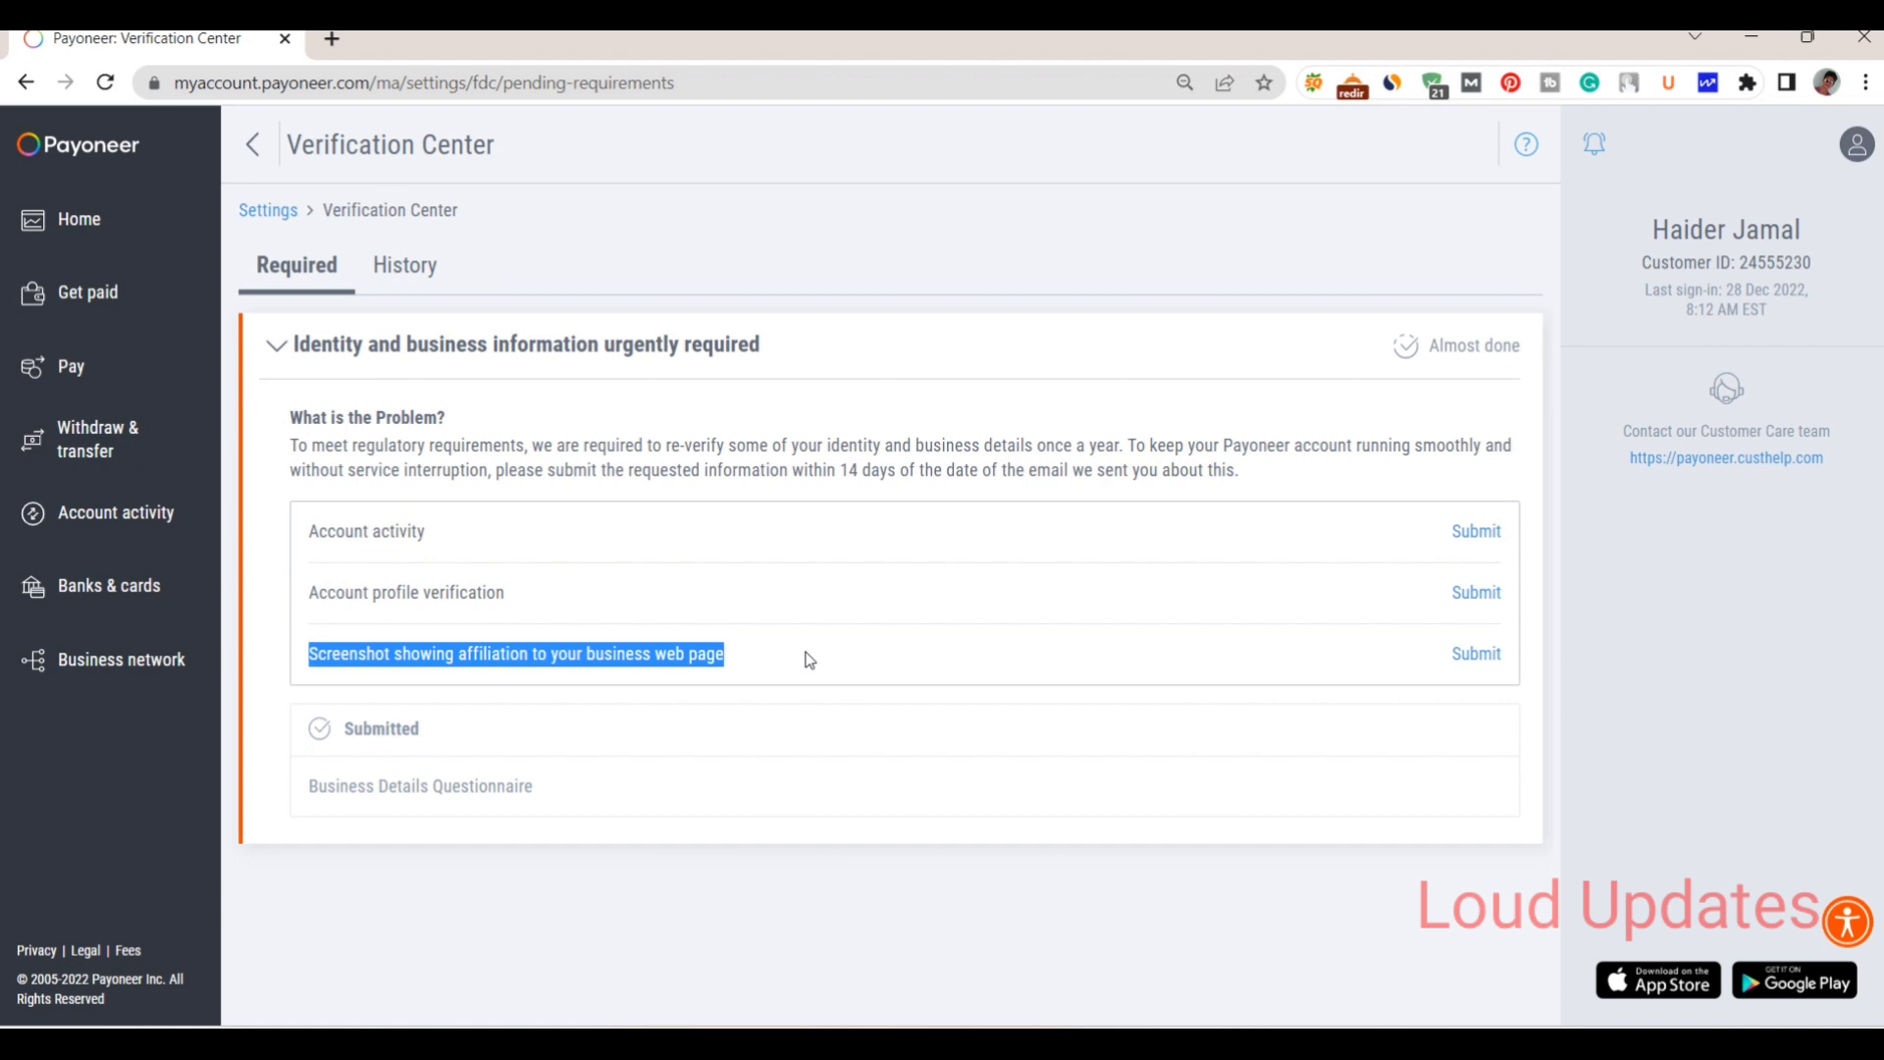
pyautogui.click(728, 924)
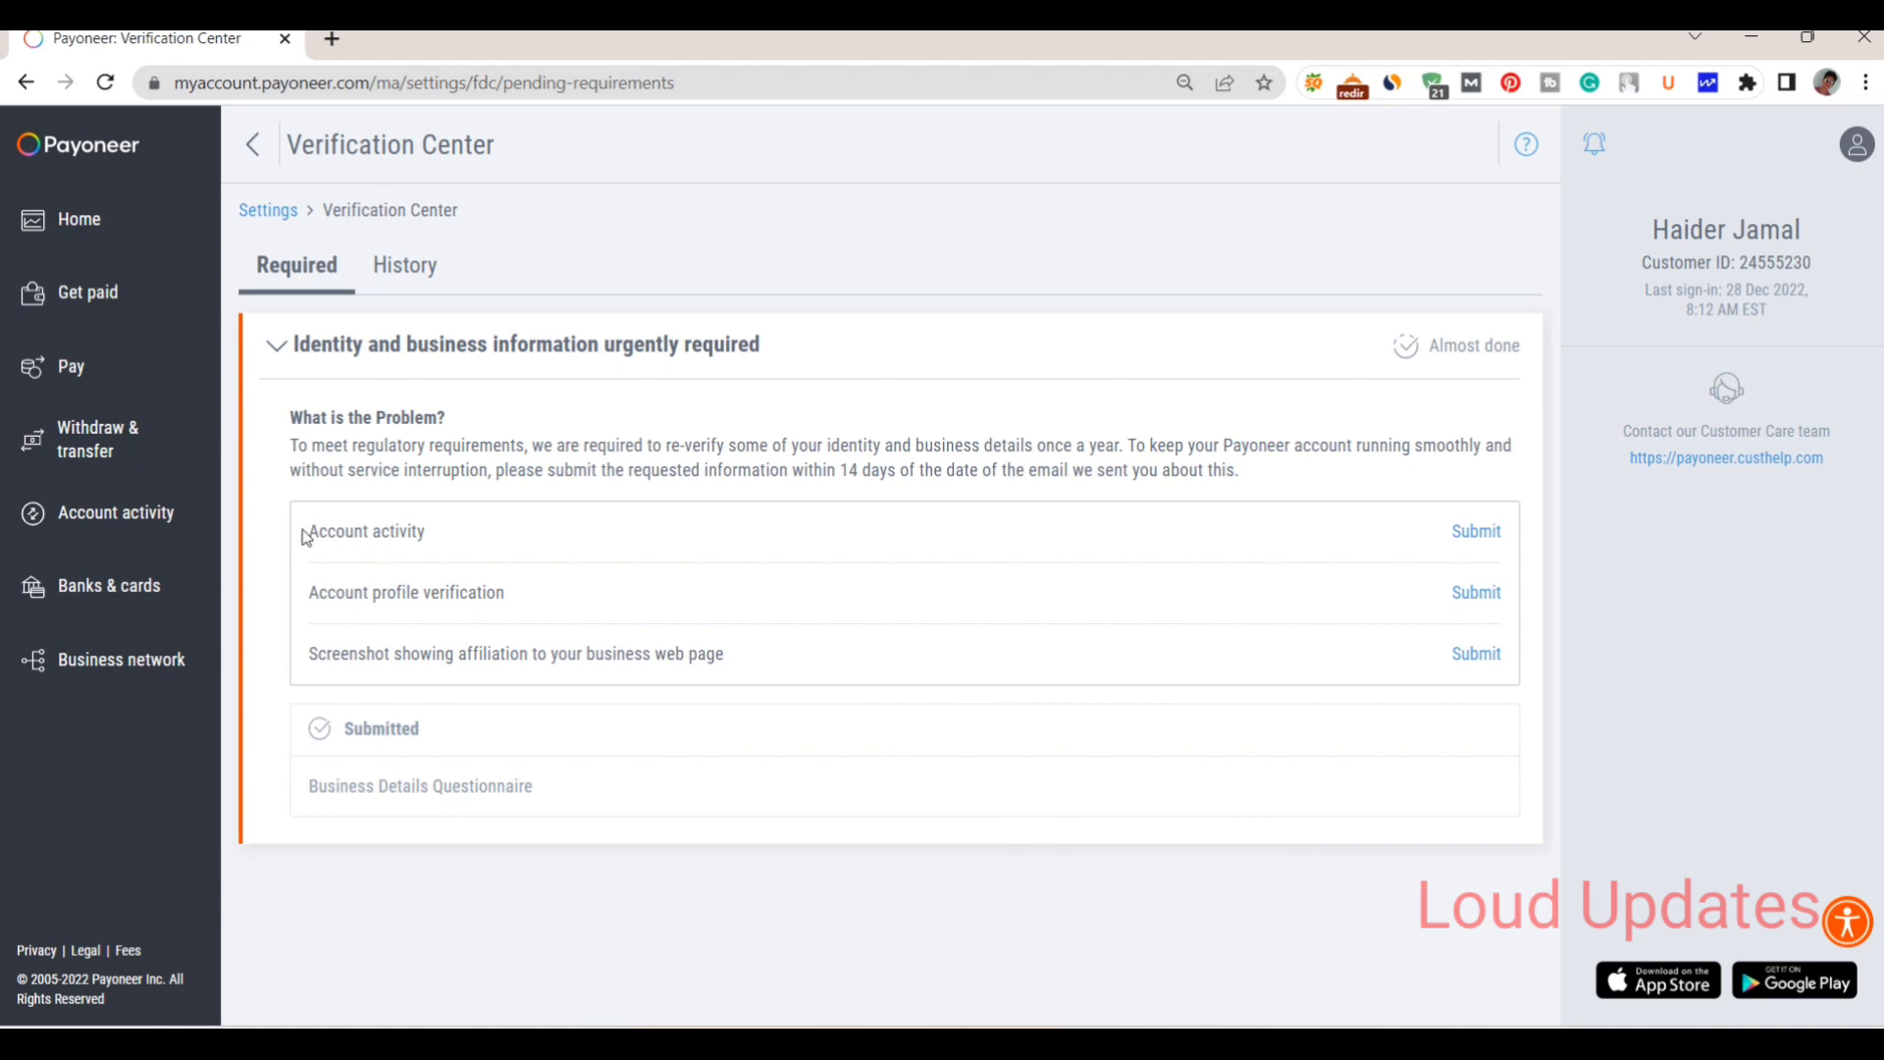
pyautogui.moveTo(305, 531); pyautogui.dragTo(473, 528)
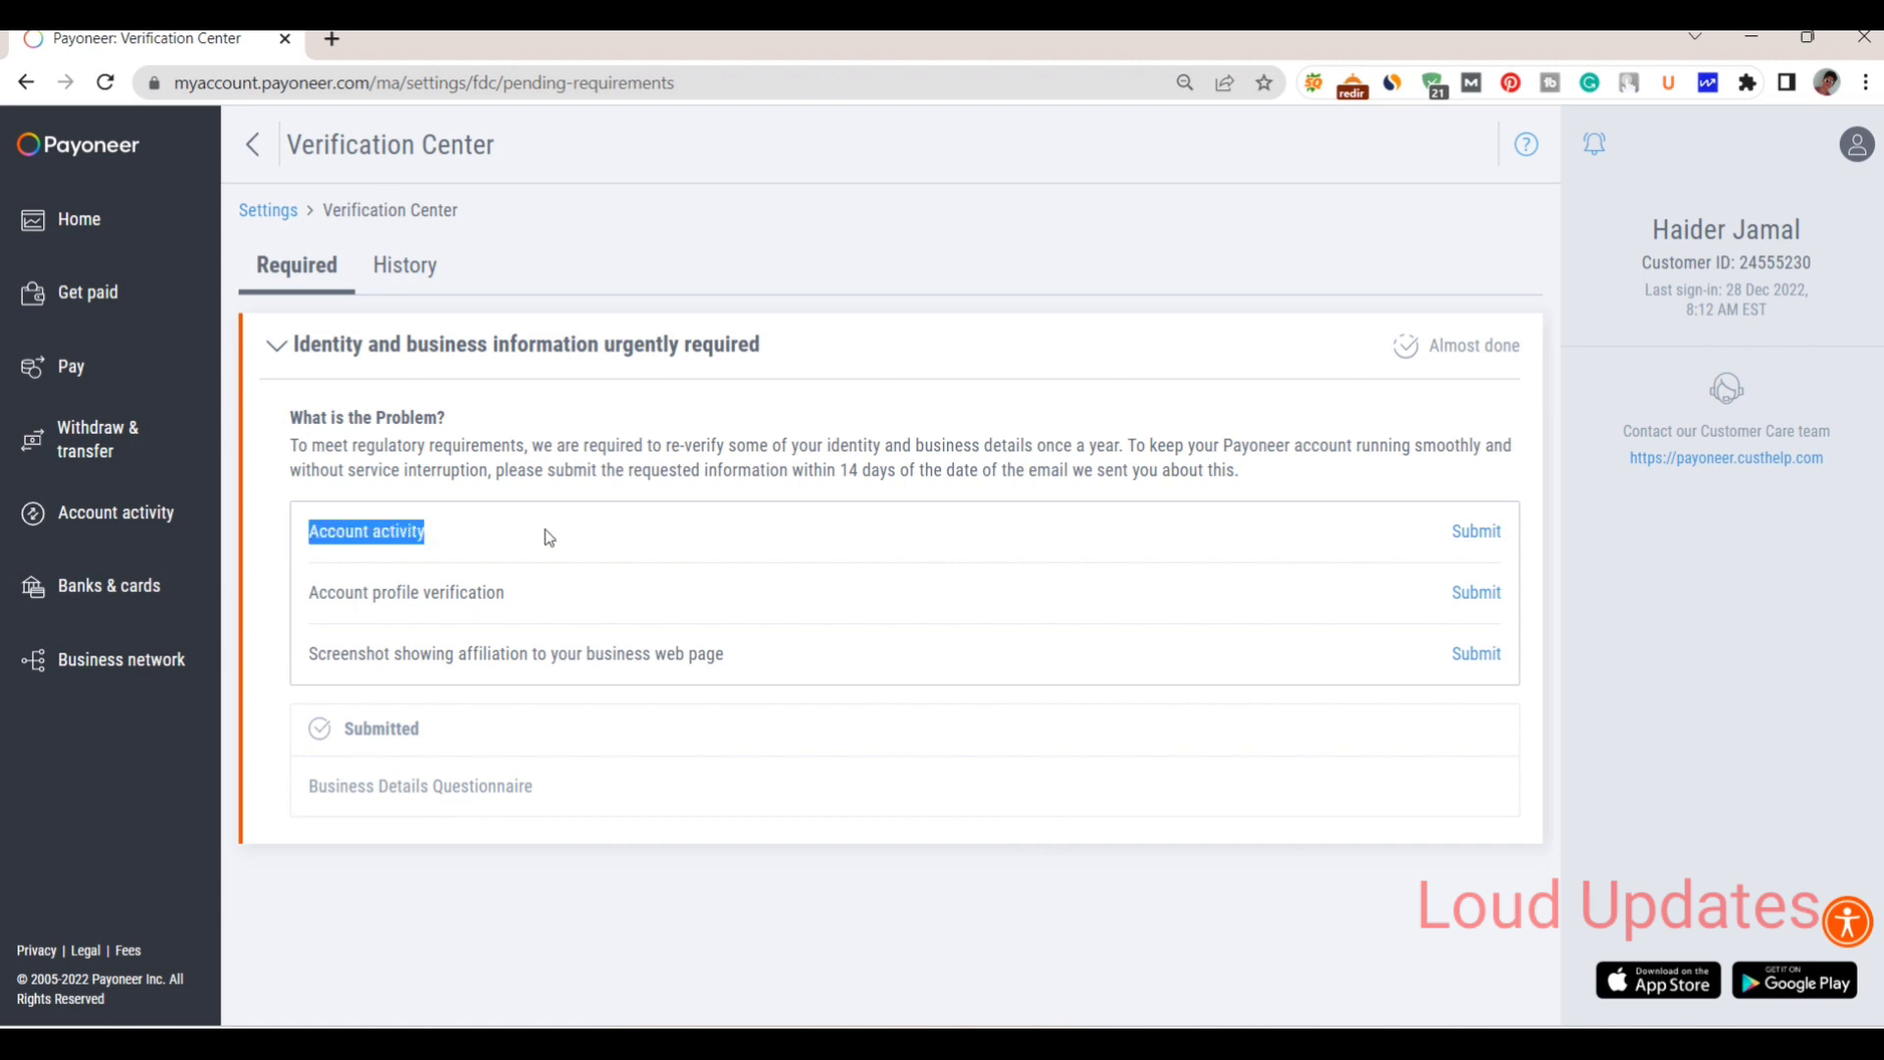
pyautogui.click(1214, 490)
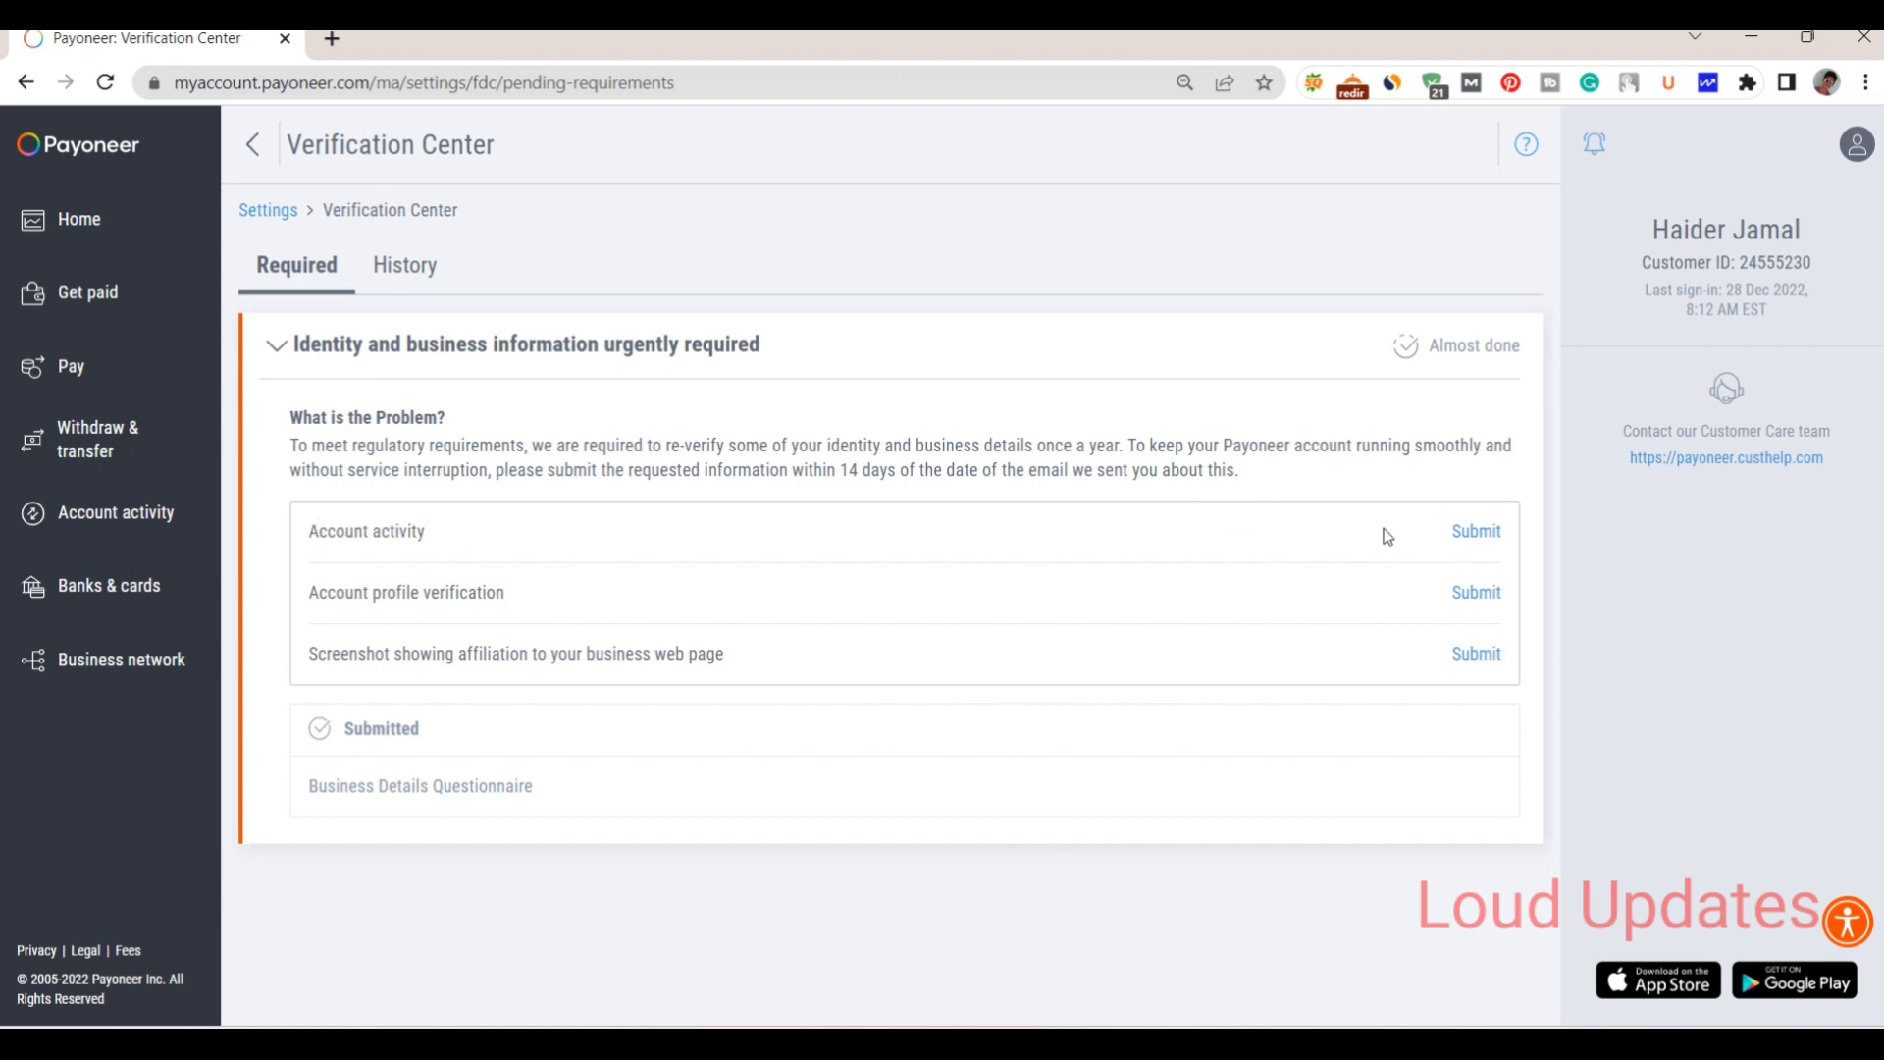
# Start the Account activity submission and read its screenshot instruction.
pyautogui.click(1468, 533)
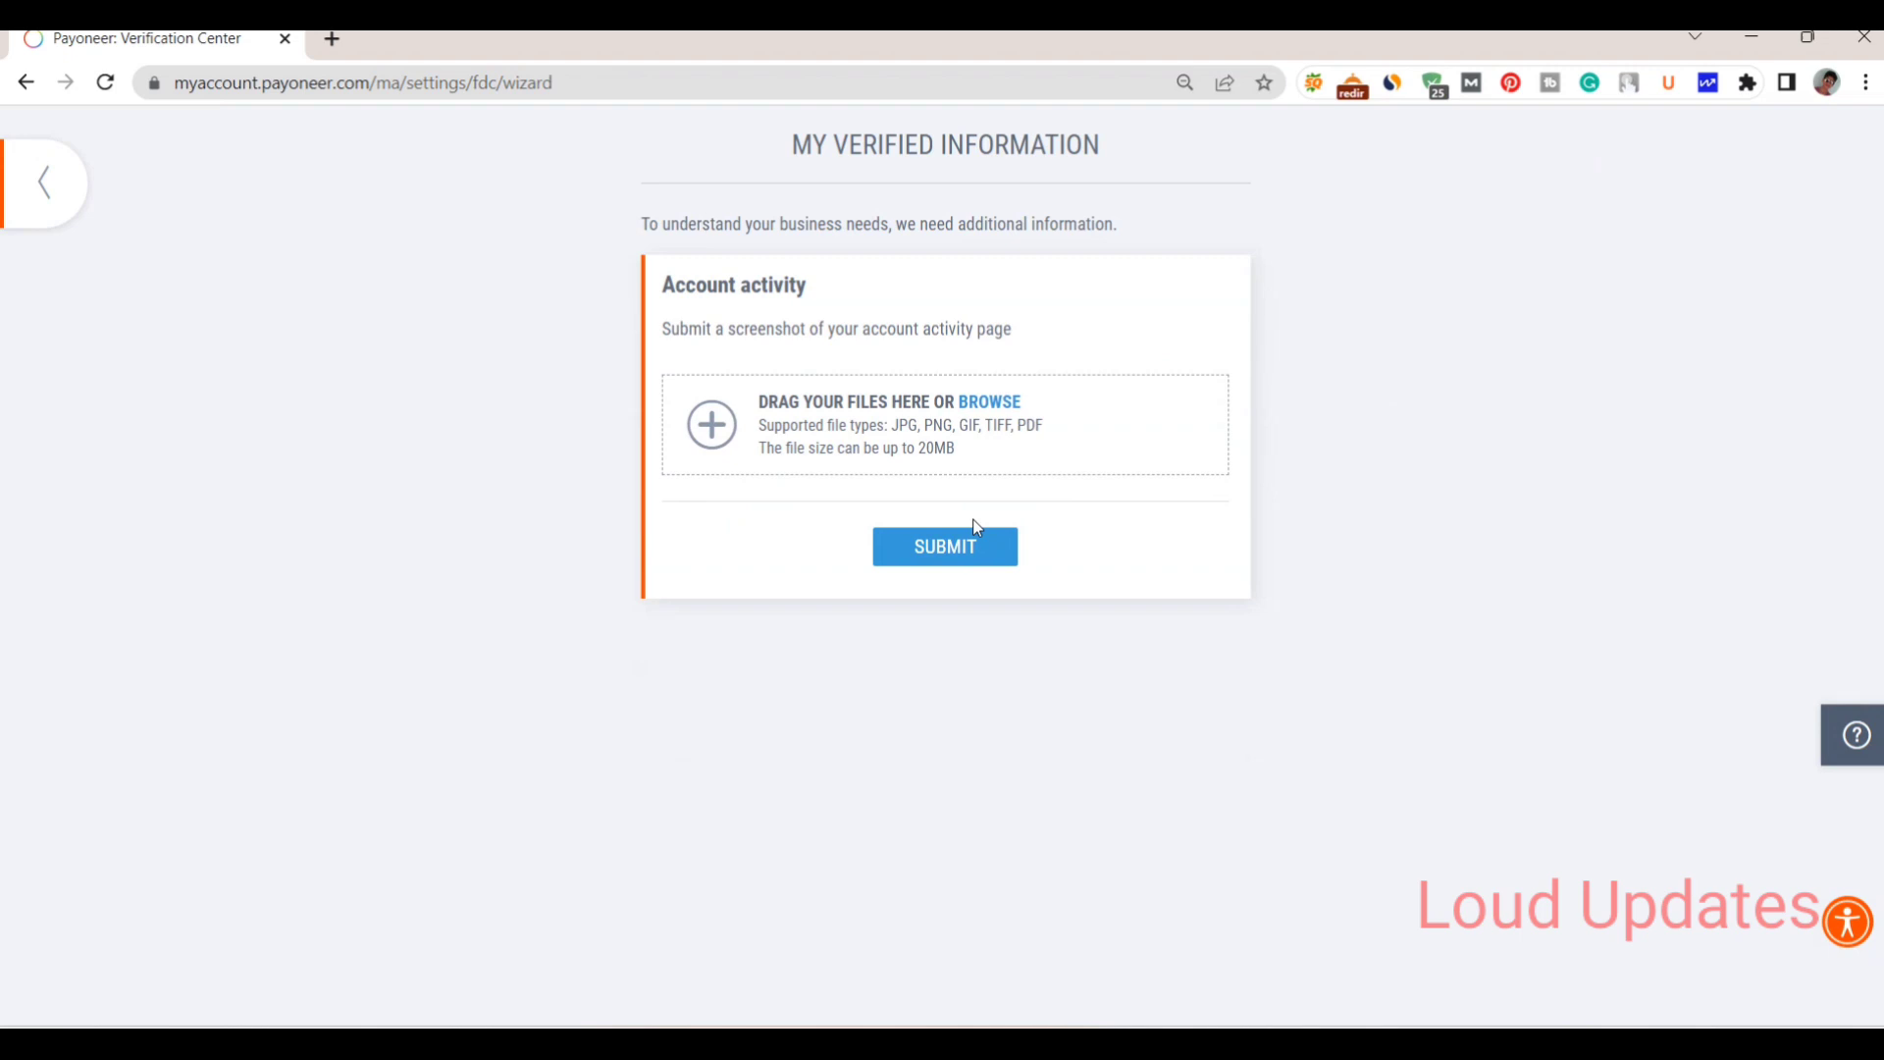
pyautogui.moveTo(664, 328)
pyautogui.mouseDown()
pyautogui.moveTo(1041, 335)
pyautogui.moveTo(635, 325)
pyautogui.mouseUp()
pyautogui.click(1042, 334)
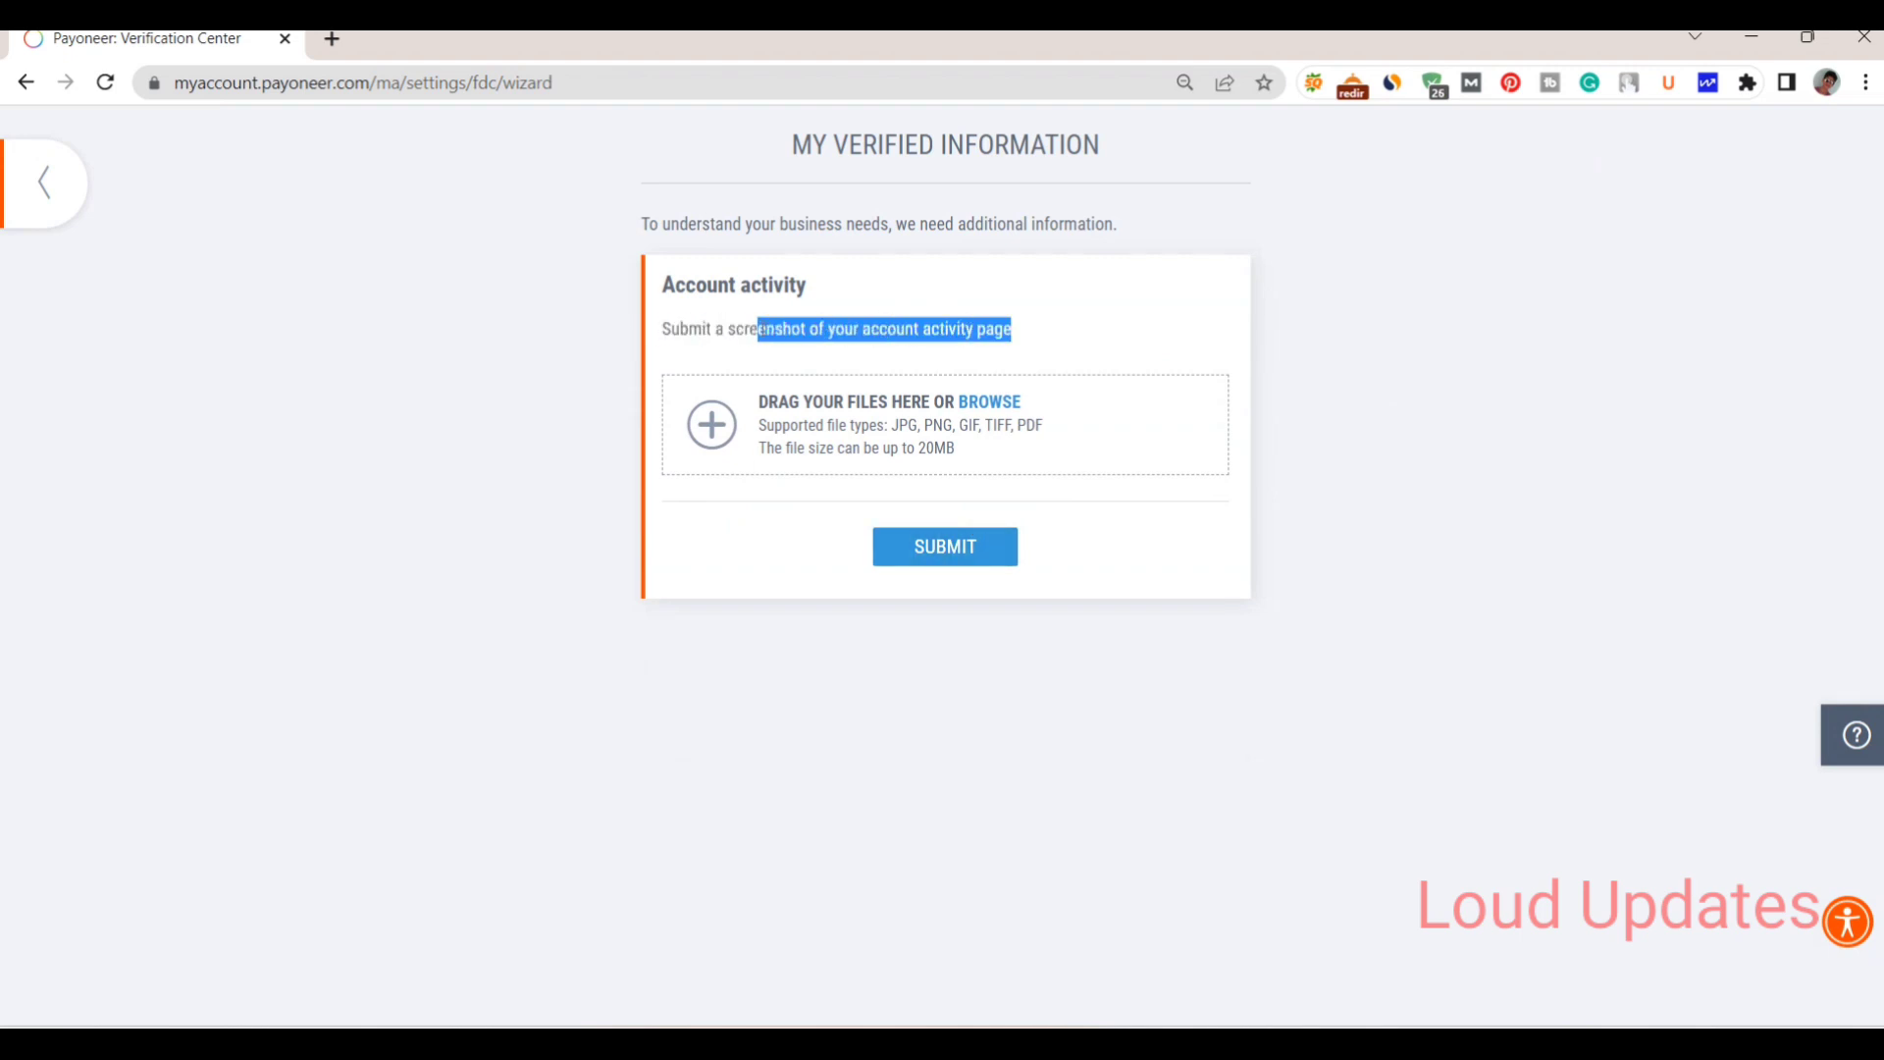
pyautogui.click(633, 329)
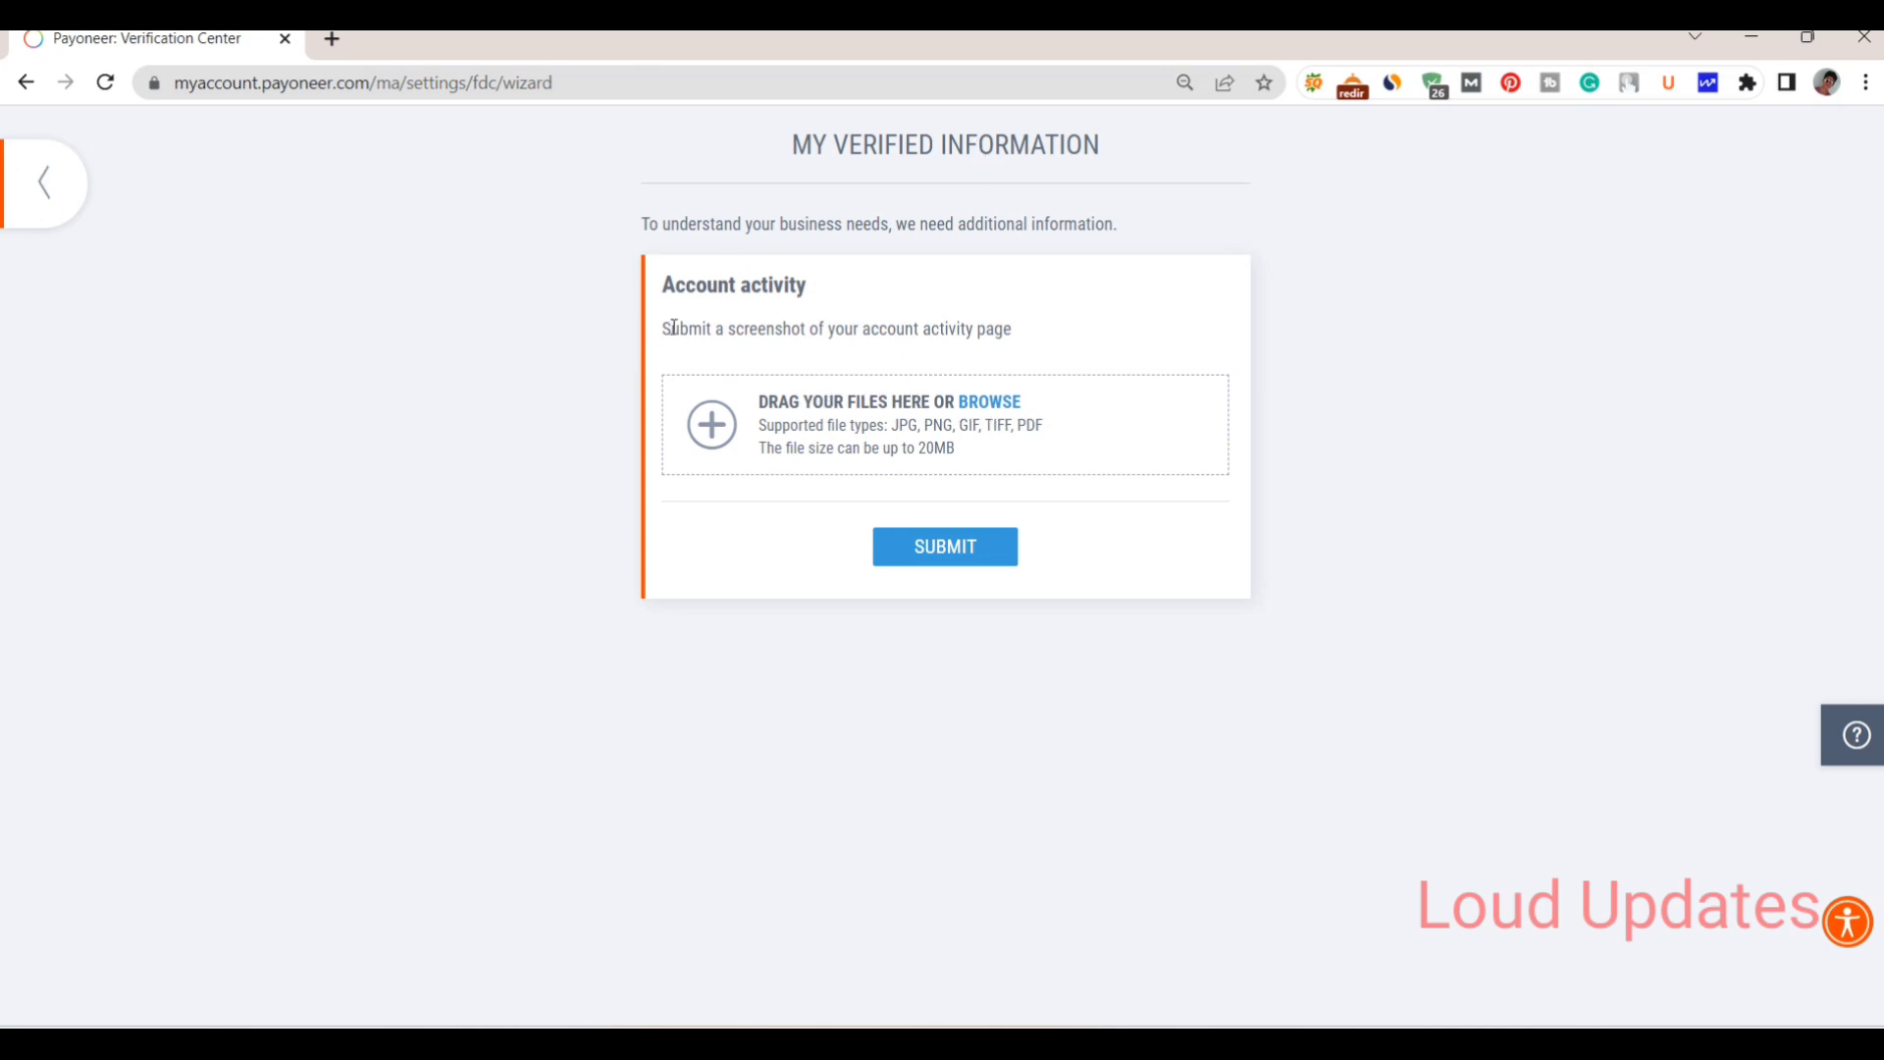
pyautogui.moveTo(663, 328); pyautogui.dragTo(1024, 336)
pyautogui.click(649, 303)
# Check the Account activity and Home pages, then reopen the Verification Center from the banner.
pyautogui.click(15, 194)
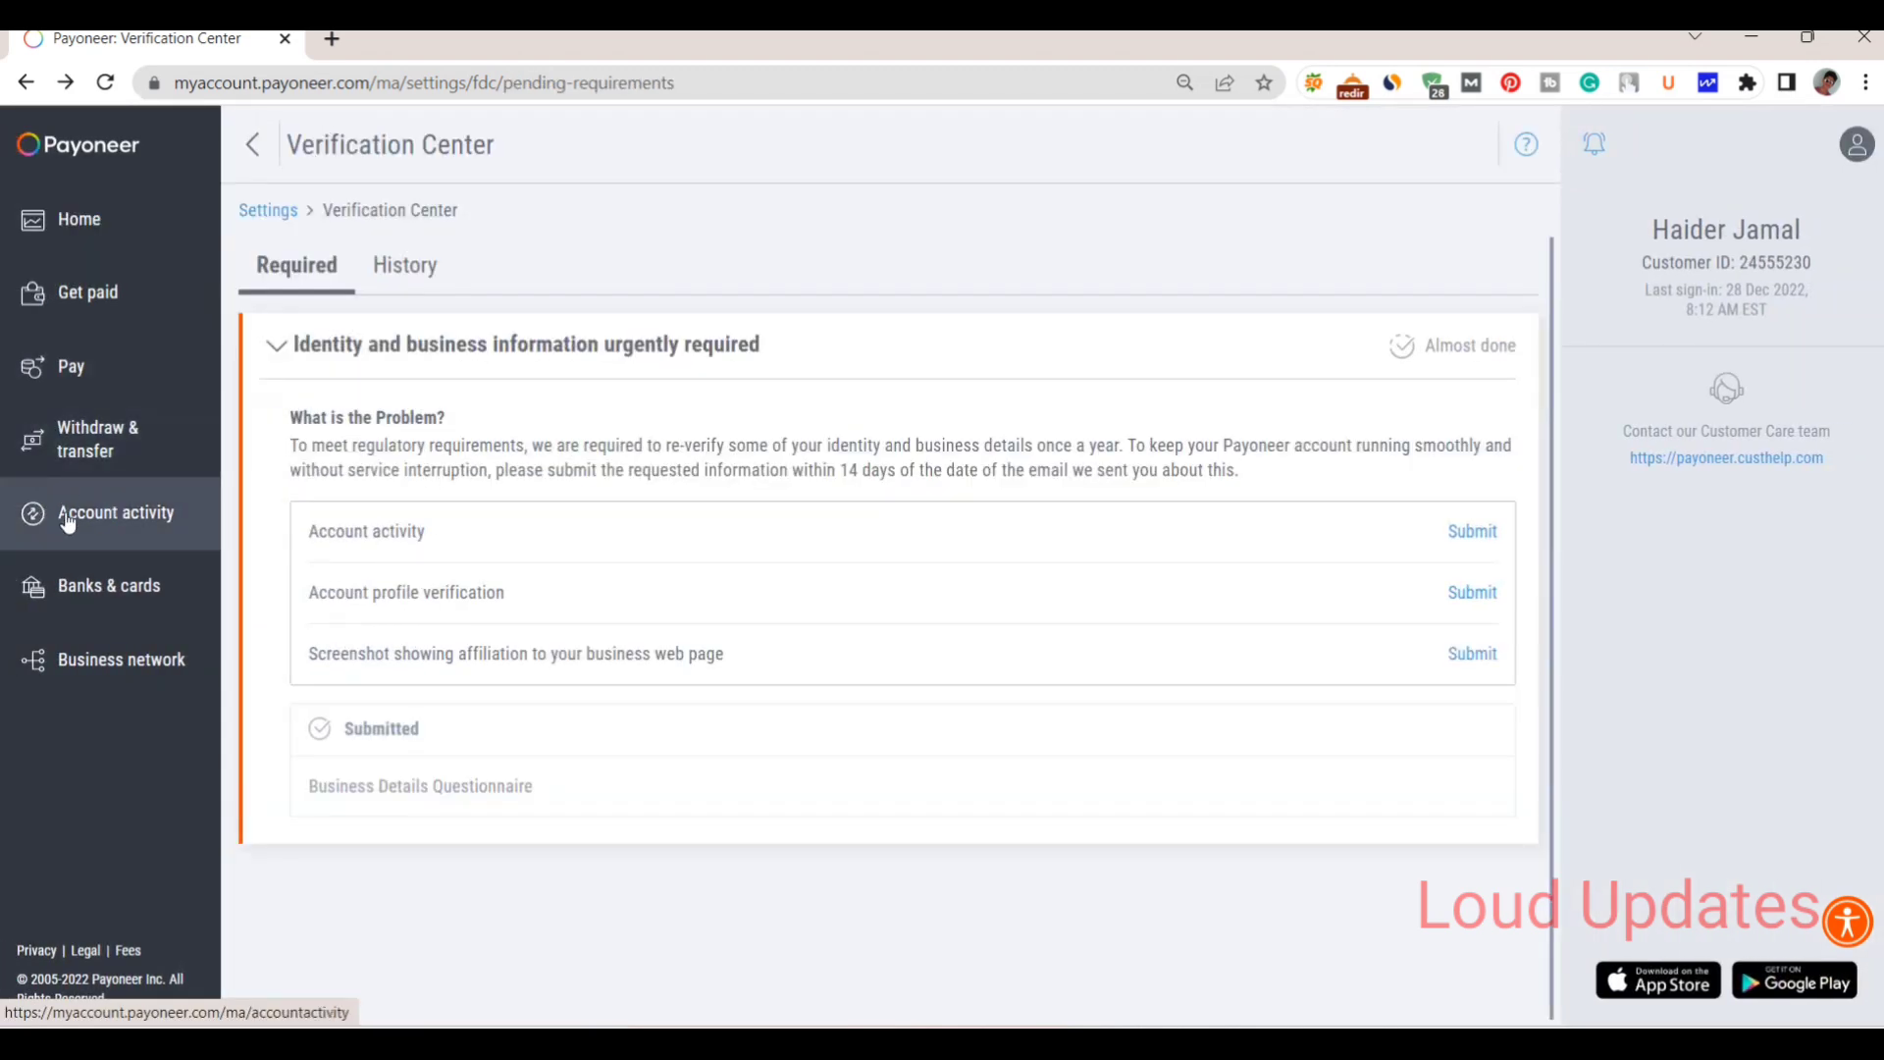
pyautogui.click(66, 512)
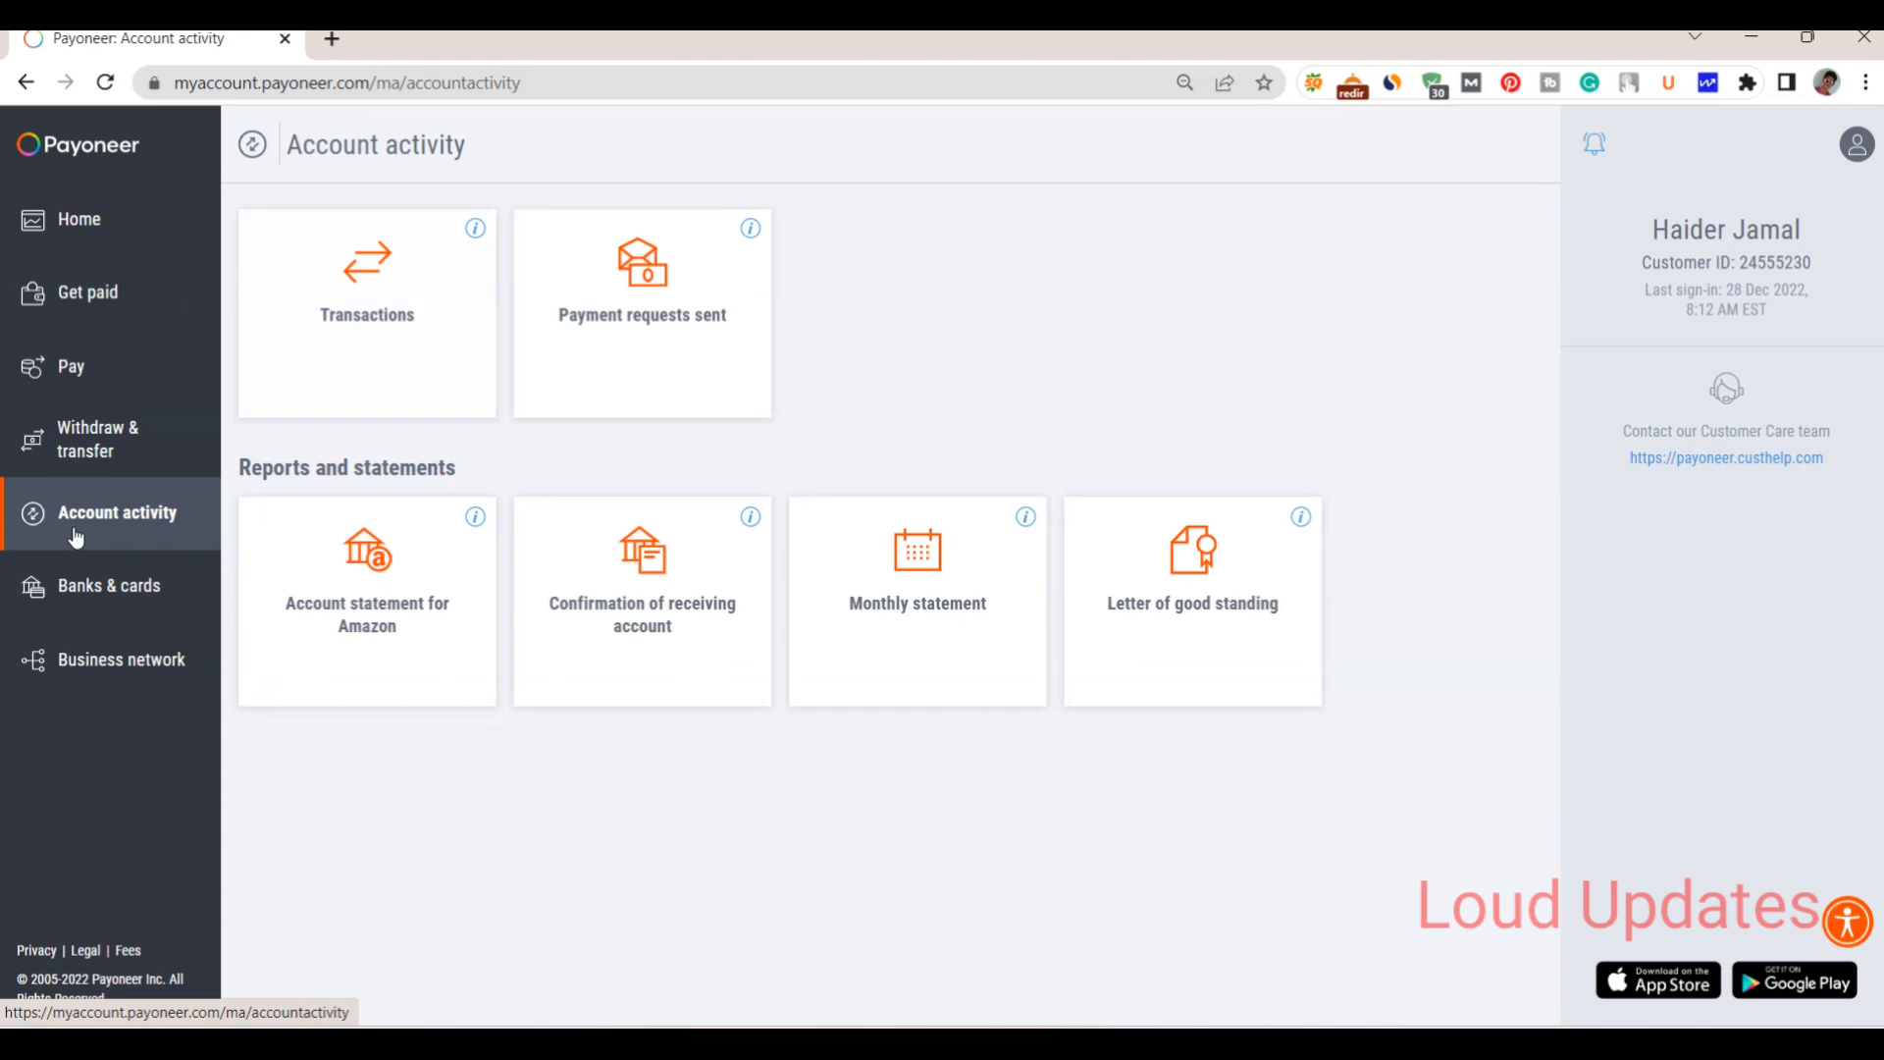
pyautogui.click(74, 241)
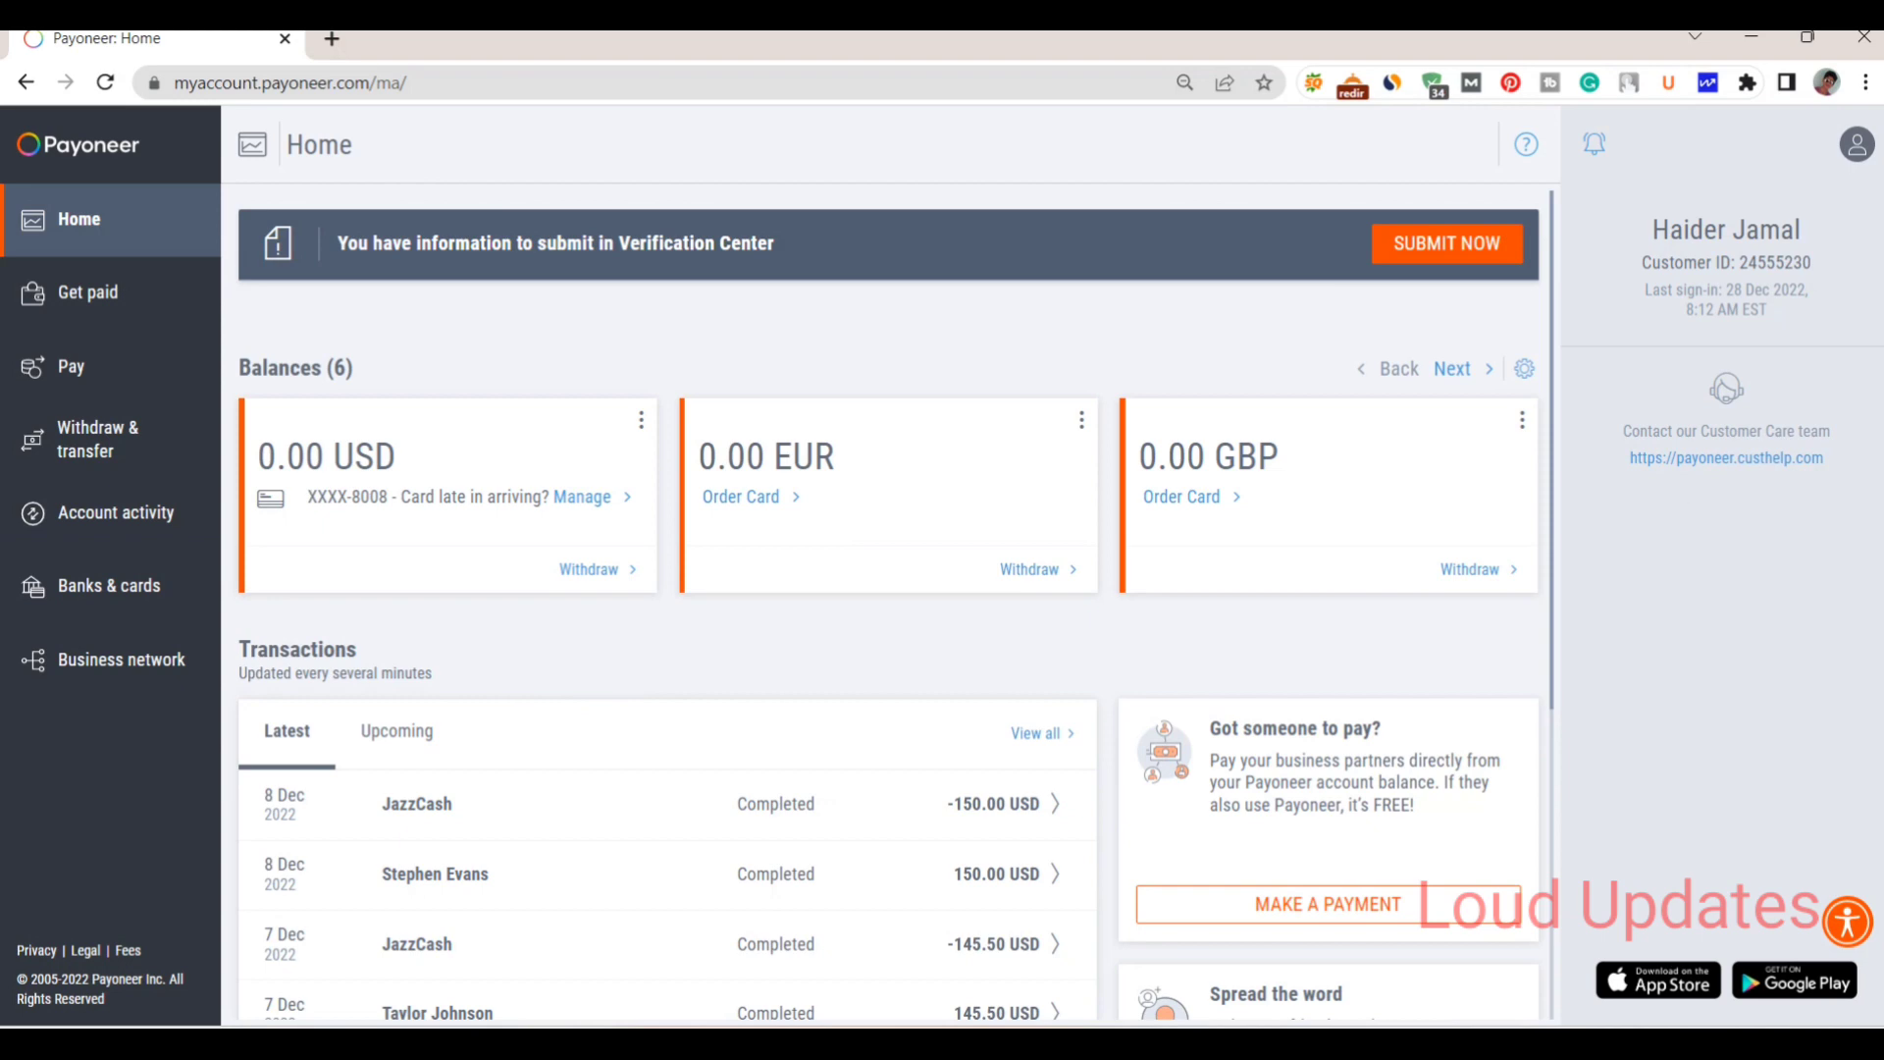
pyautogui.scroll(-3, 589, 442)
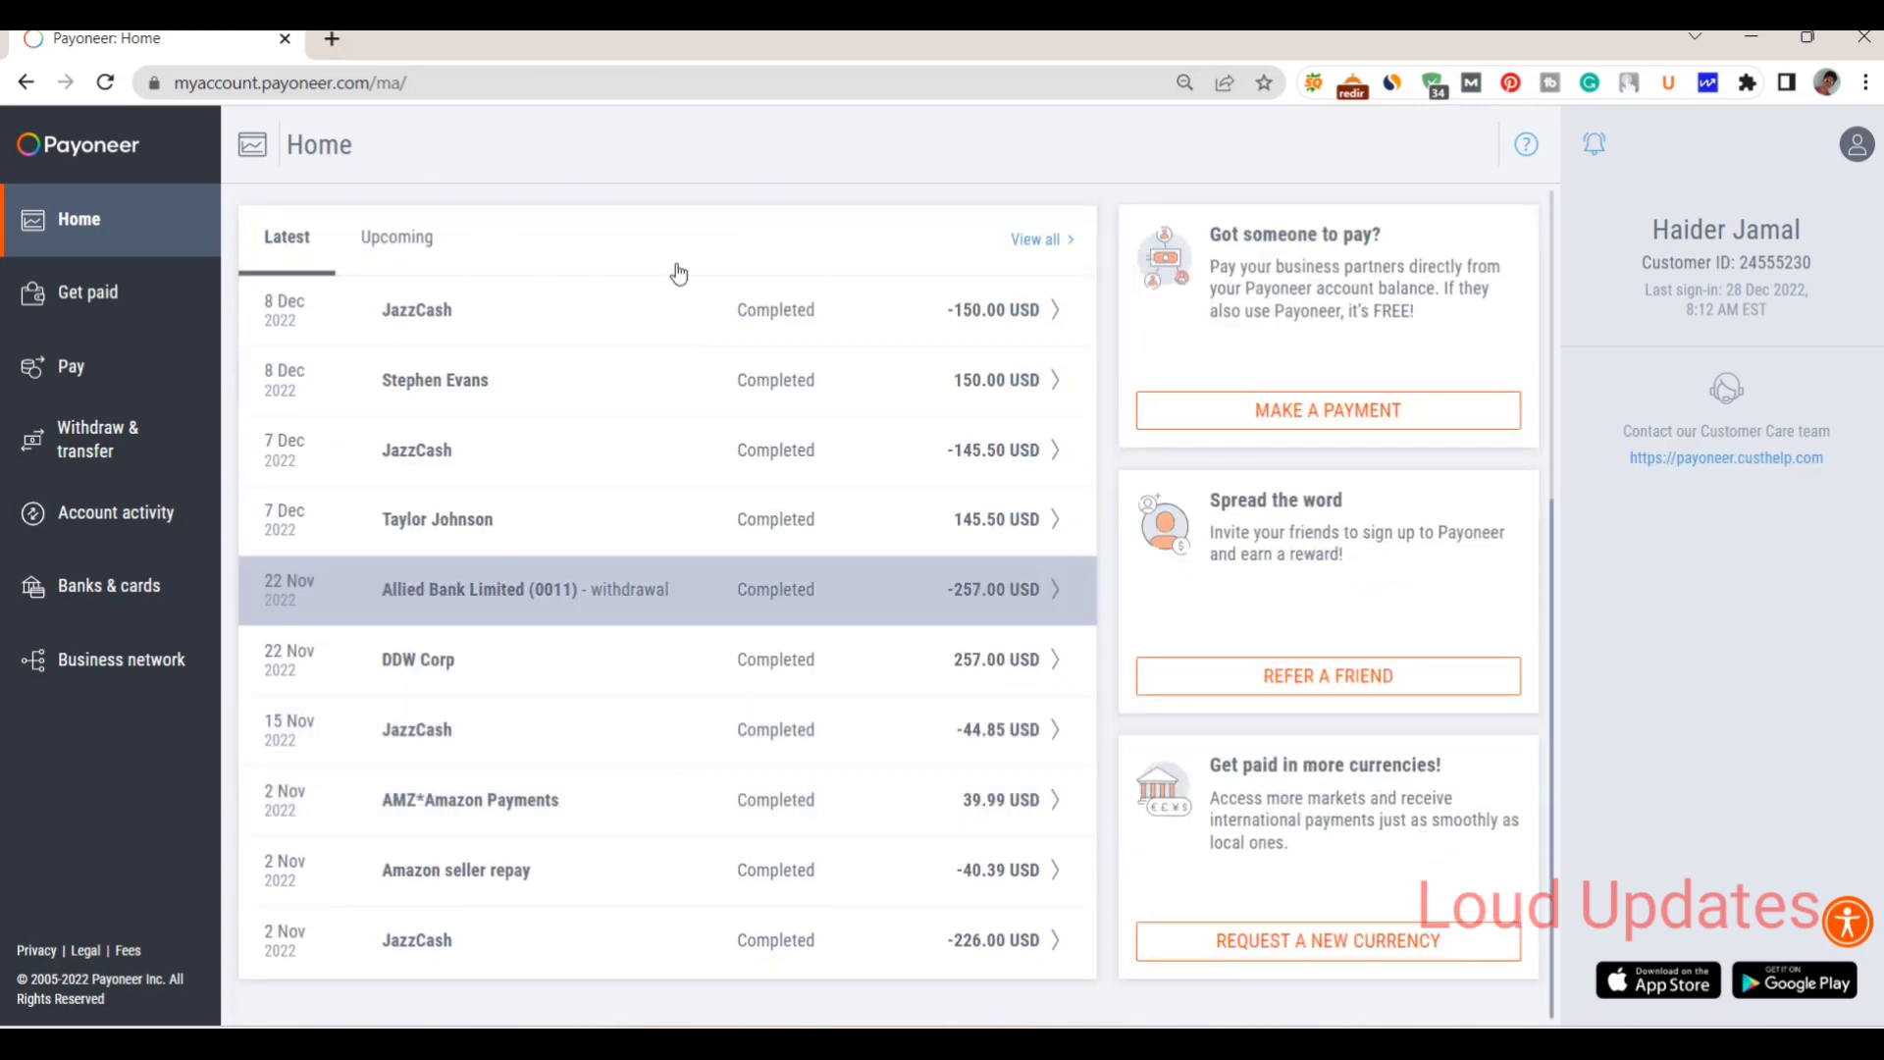
pyautogui.scroll(1, 627, 547)
pyautogui.scroll(2, 616, 828)
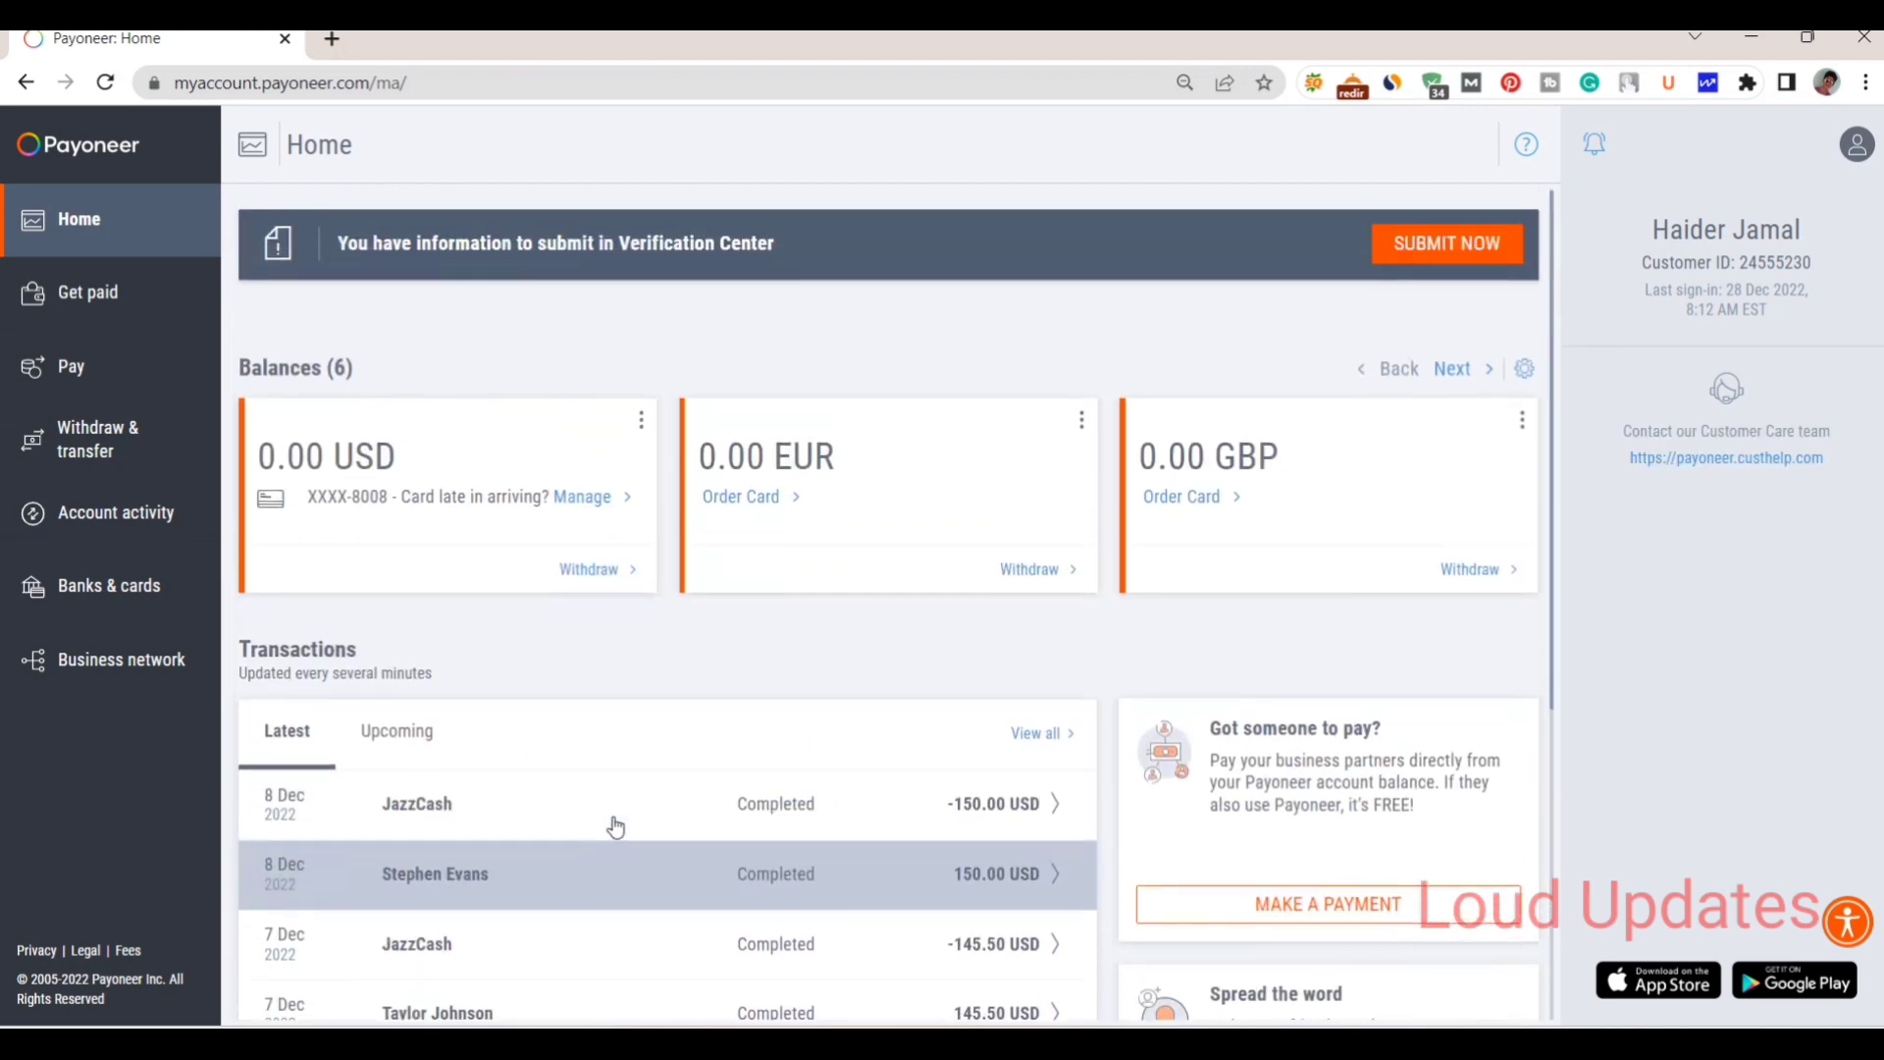
pyautogui.click(1391, 244)
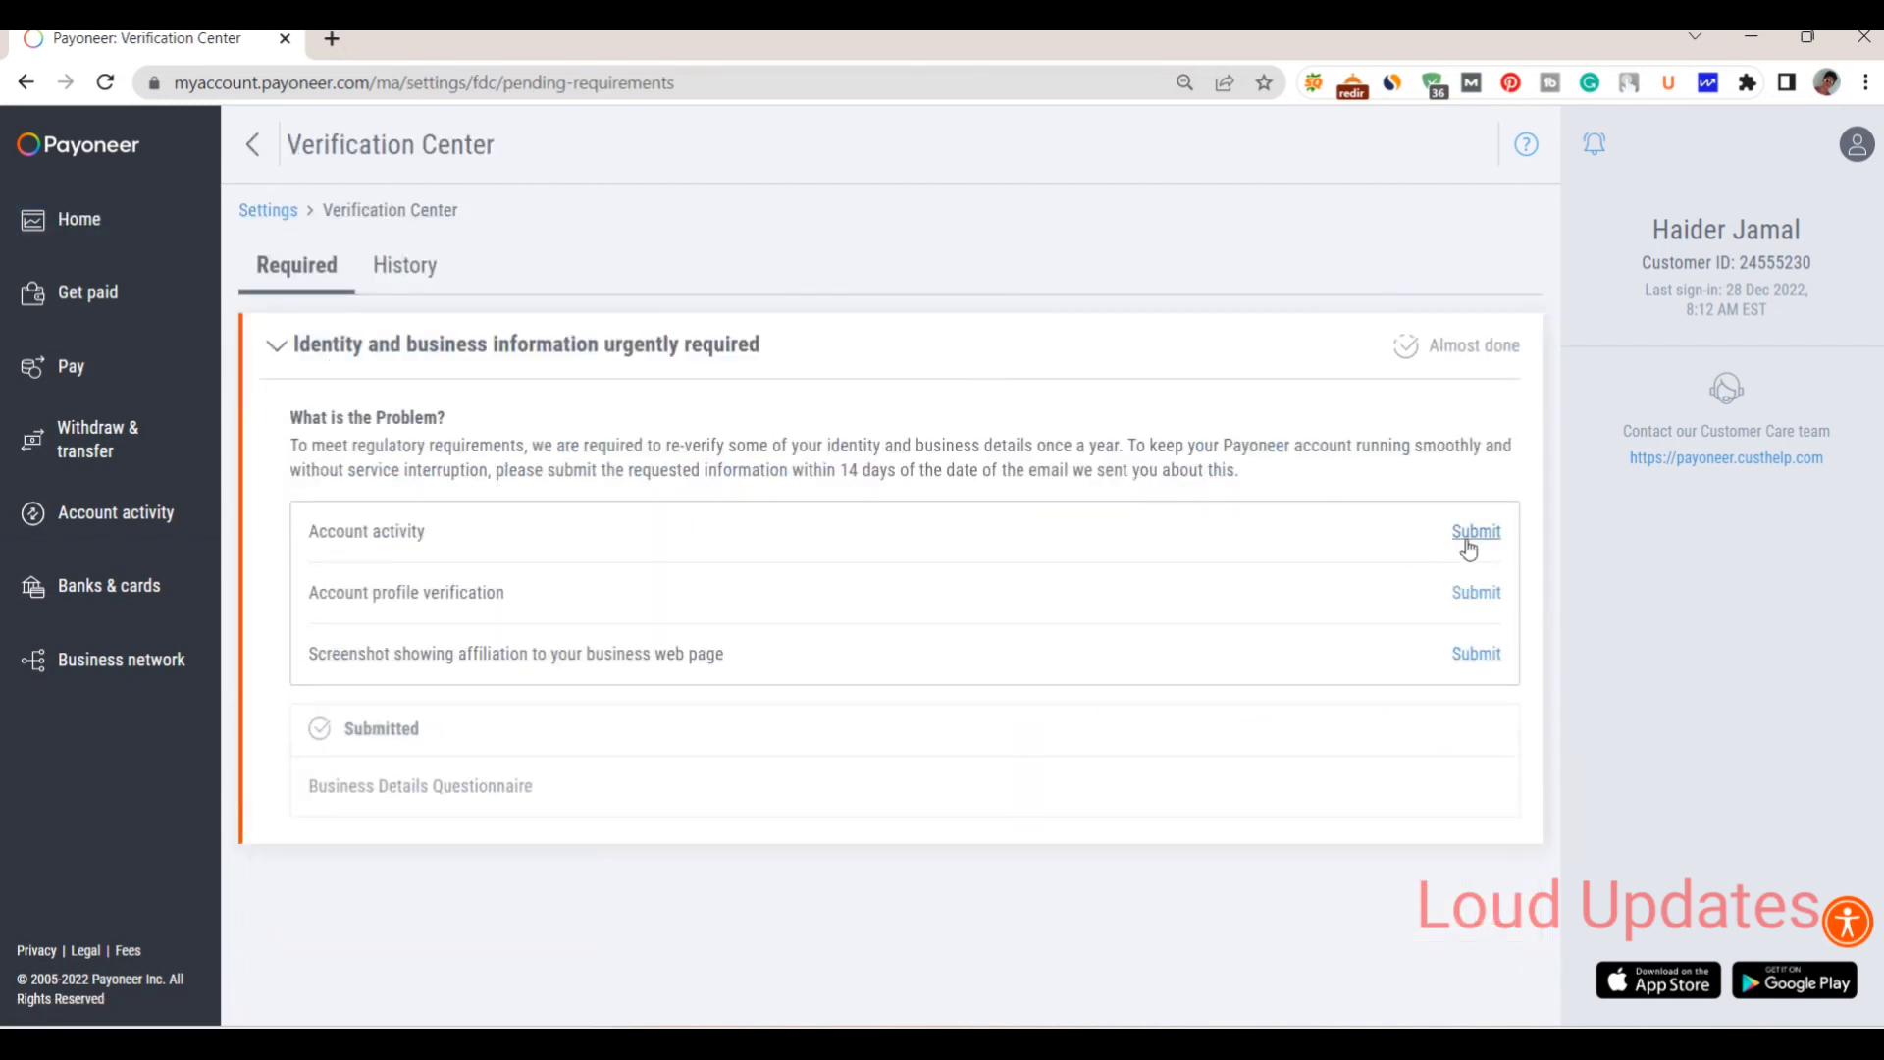
# Attach the 'screenshot of your account activity page' file to the Account activity requirement.
pyautogui.click(1476, 533)
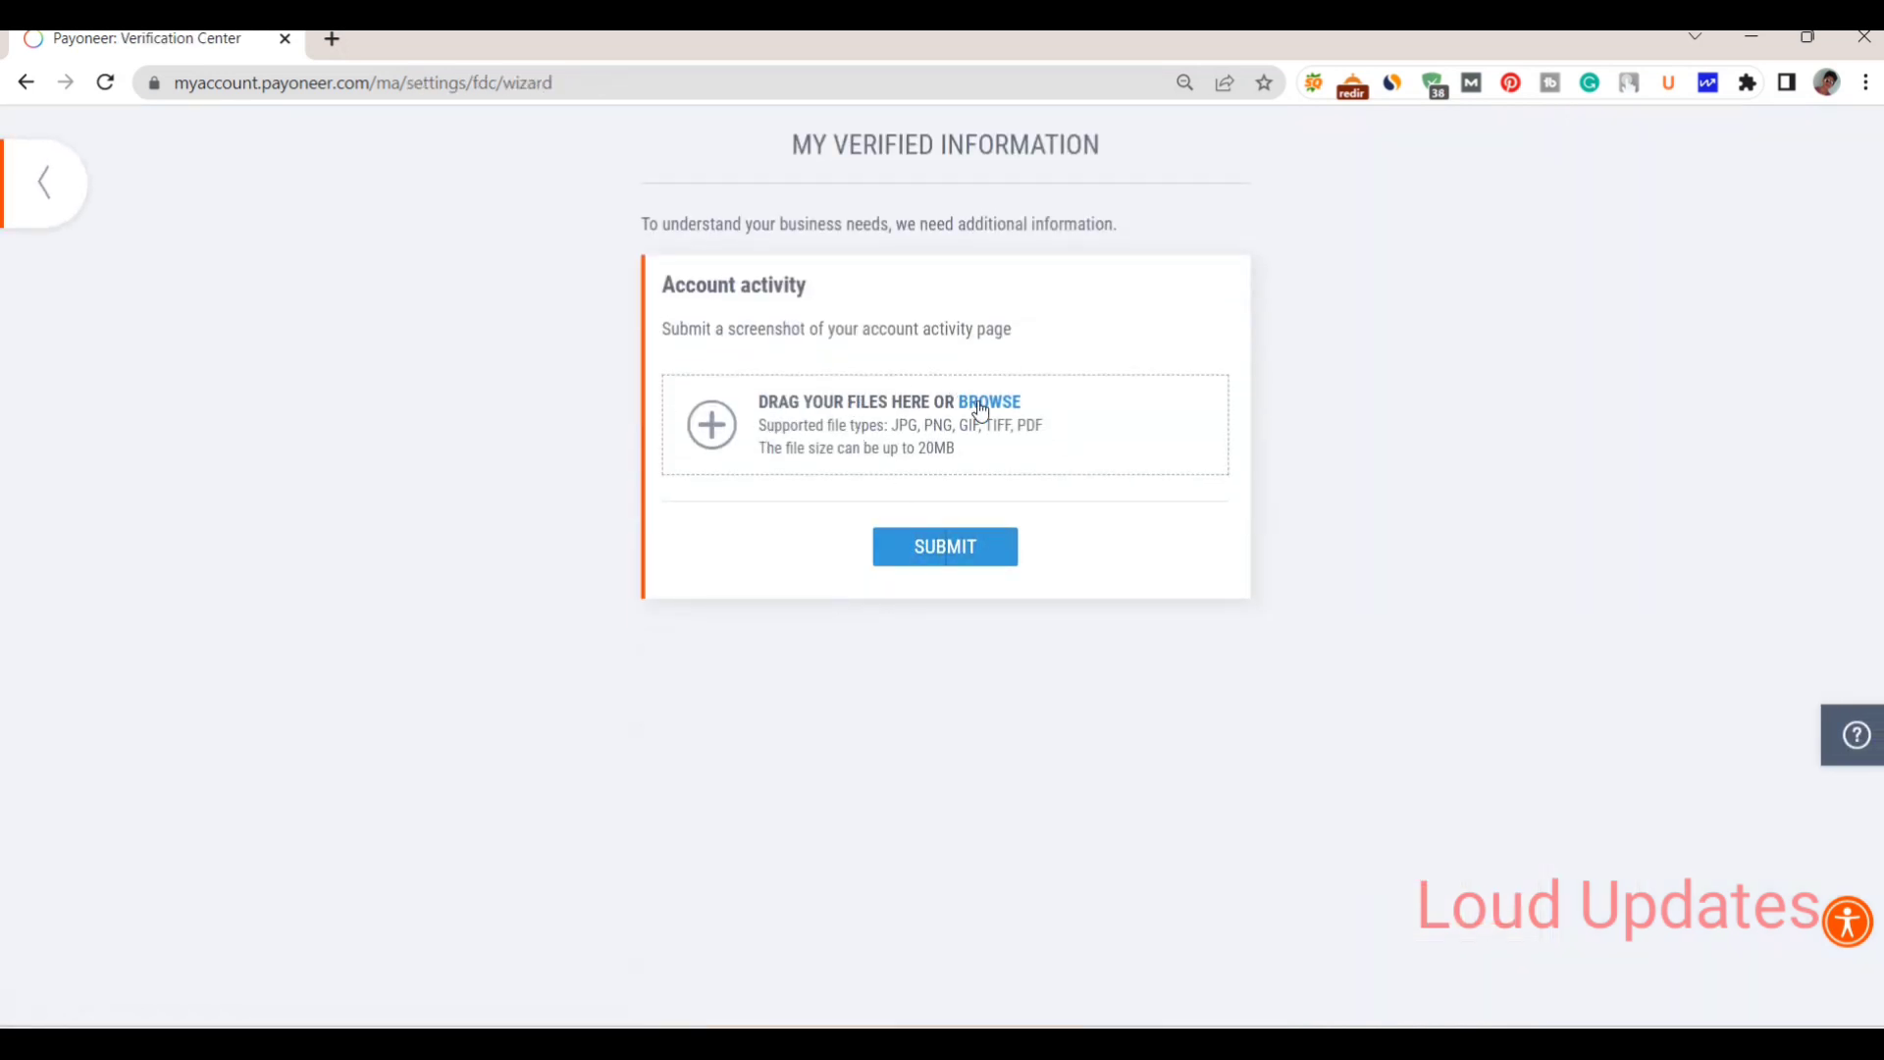
pyautogui.click(979, 409)
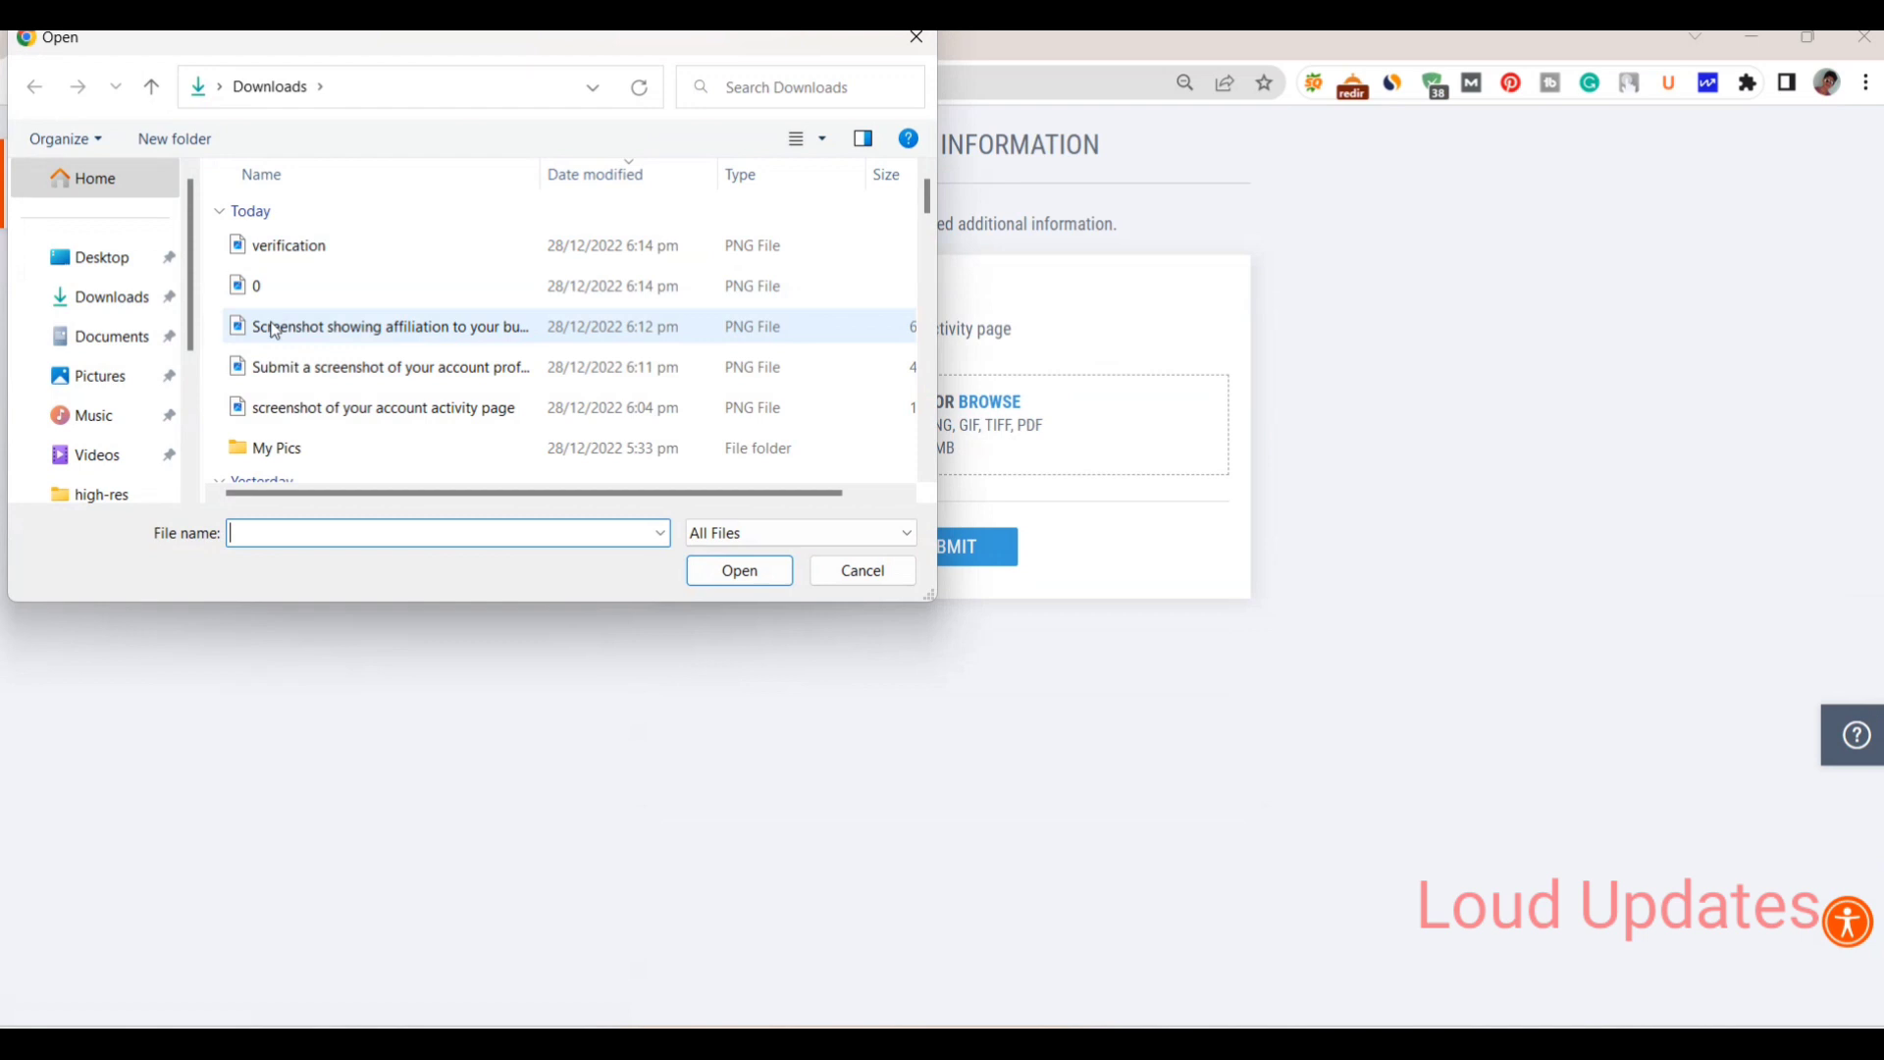
pyautogui.click(398, 408)
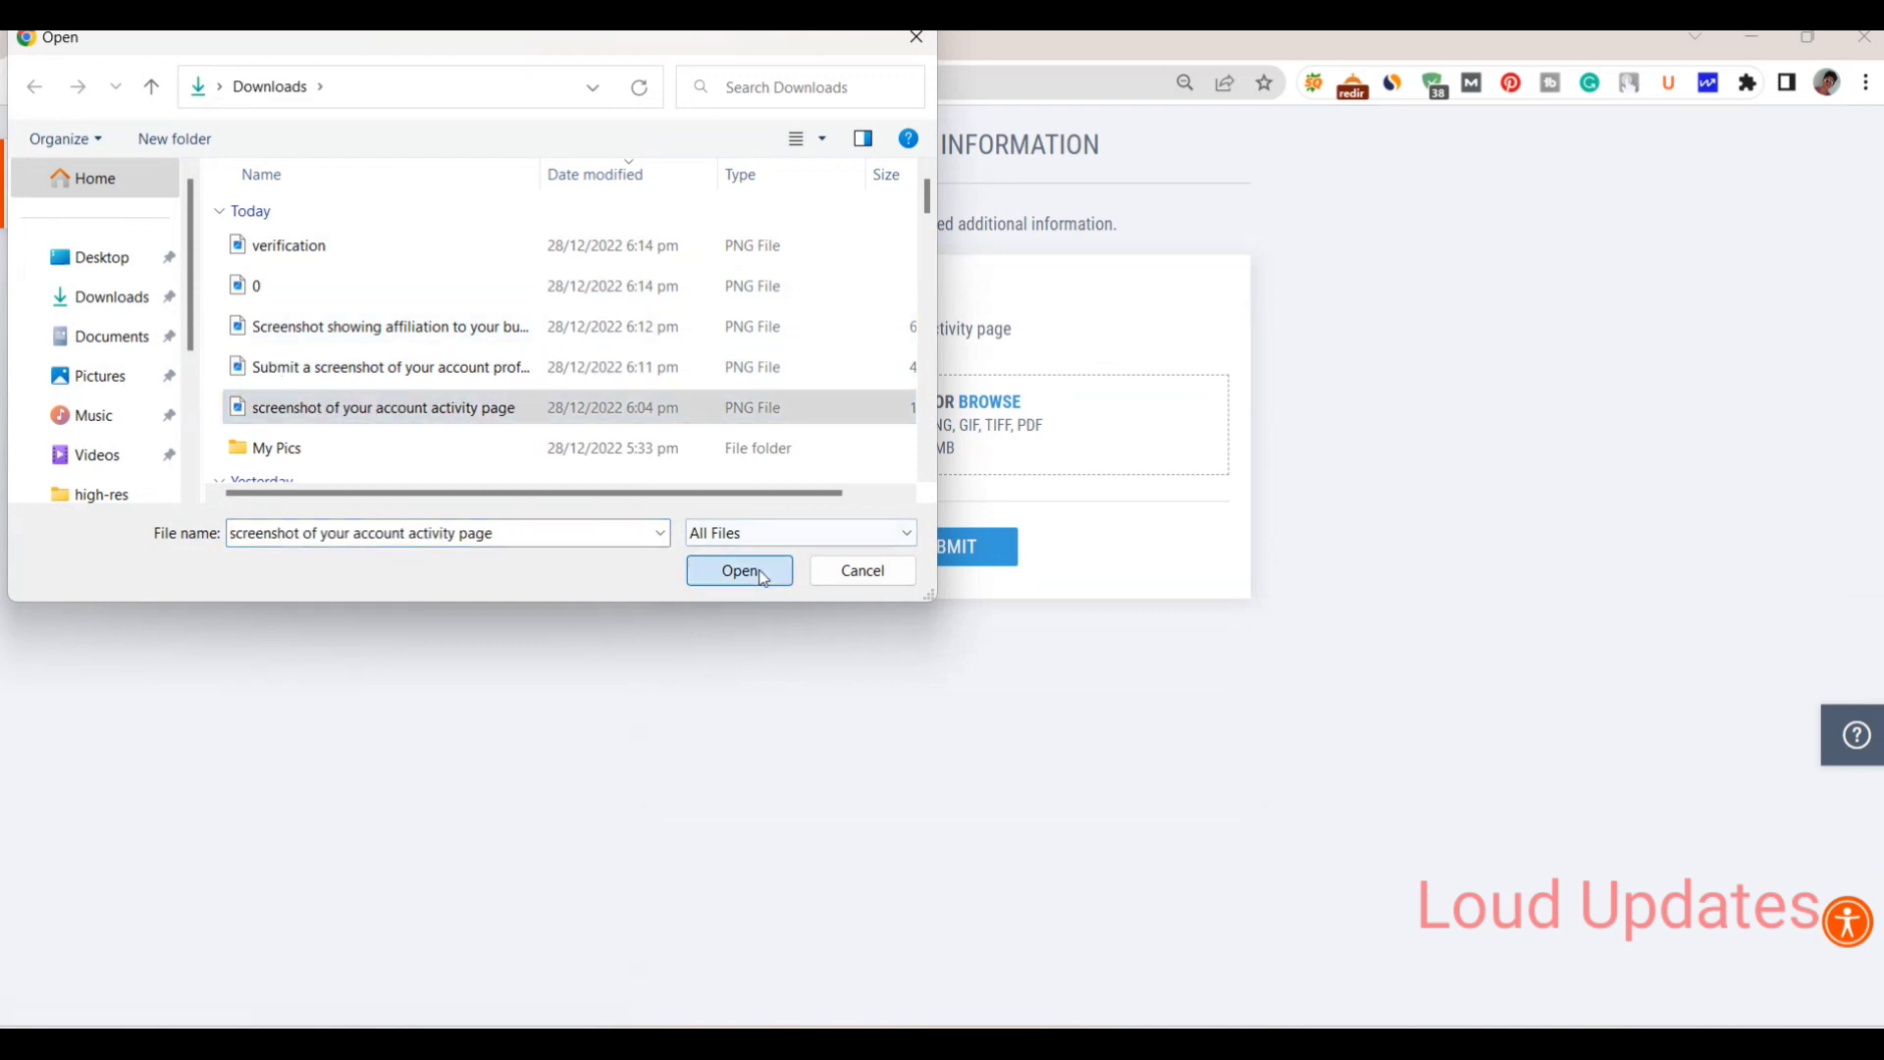
pyautogui.click(739, 570)
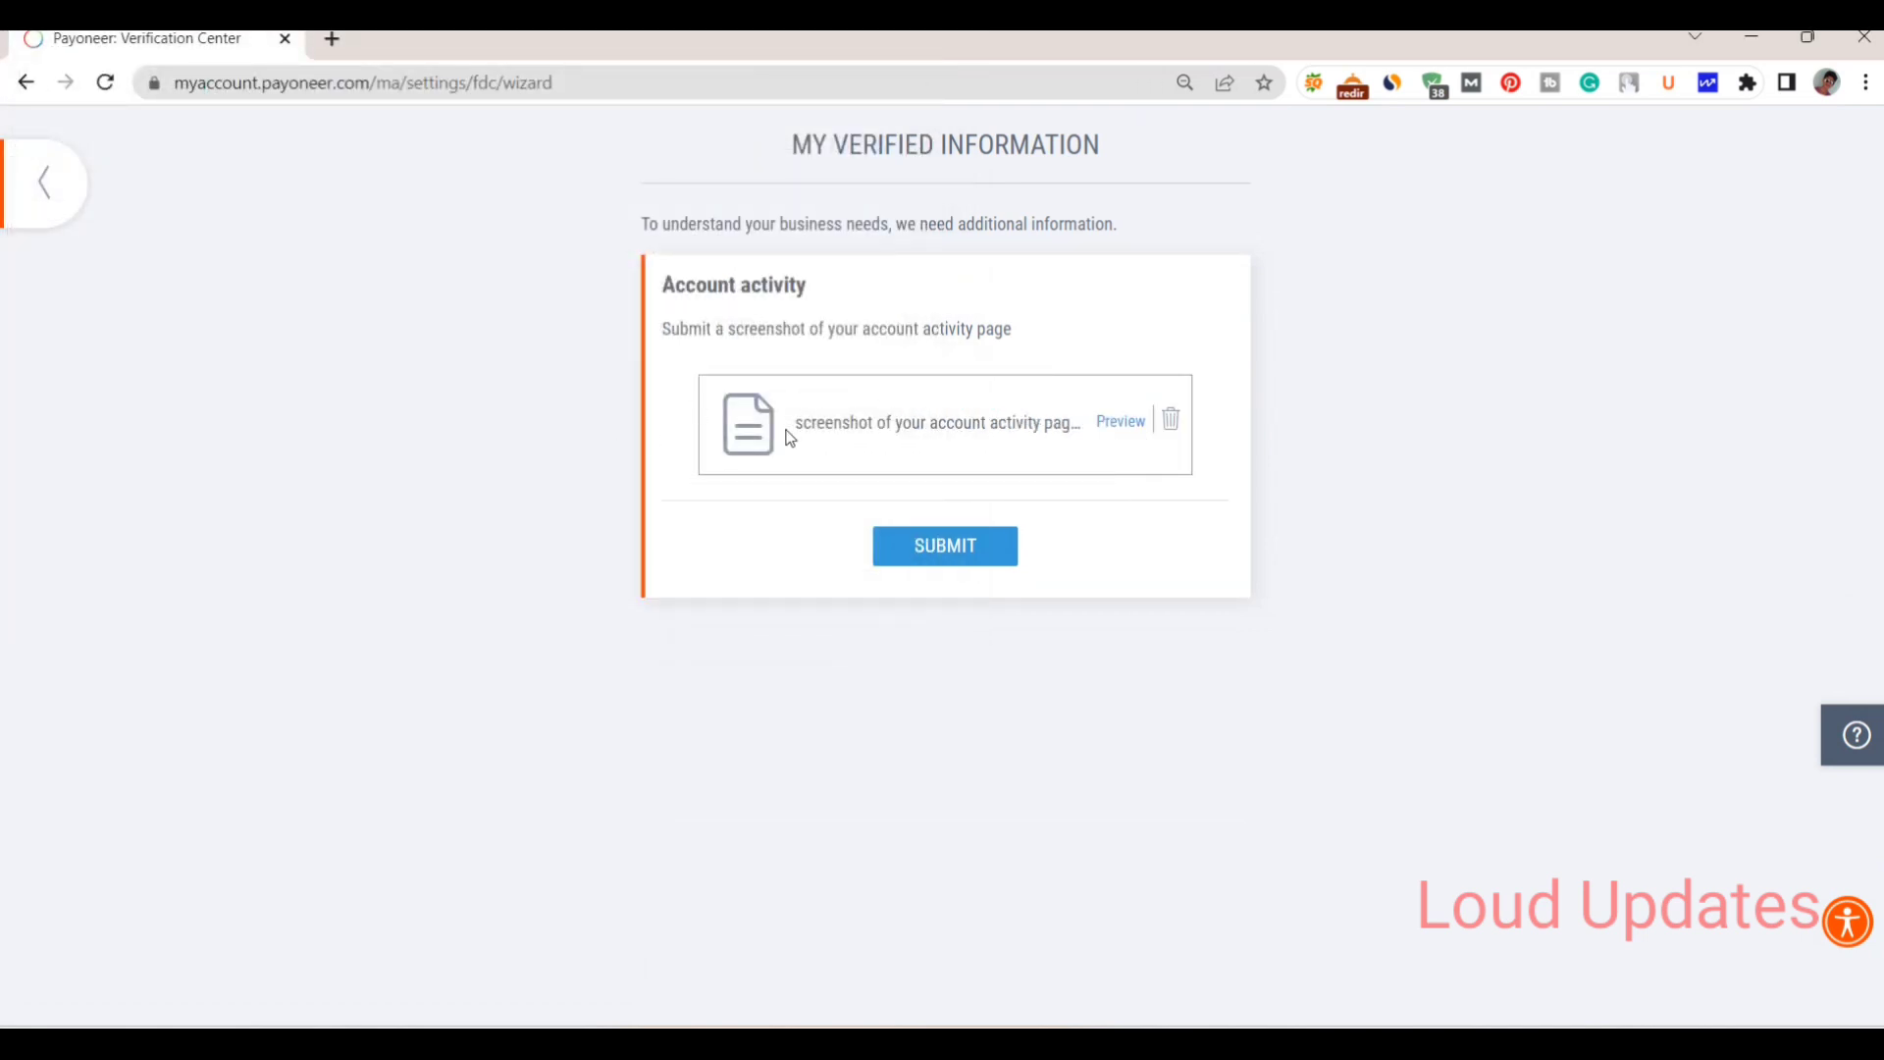
# Preview the attached account activity screenshot, zooming in and fitting it back to the window.
pyautogui.click(1116, 424)
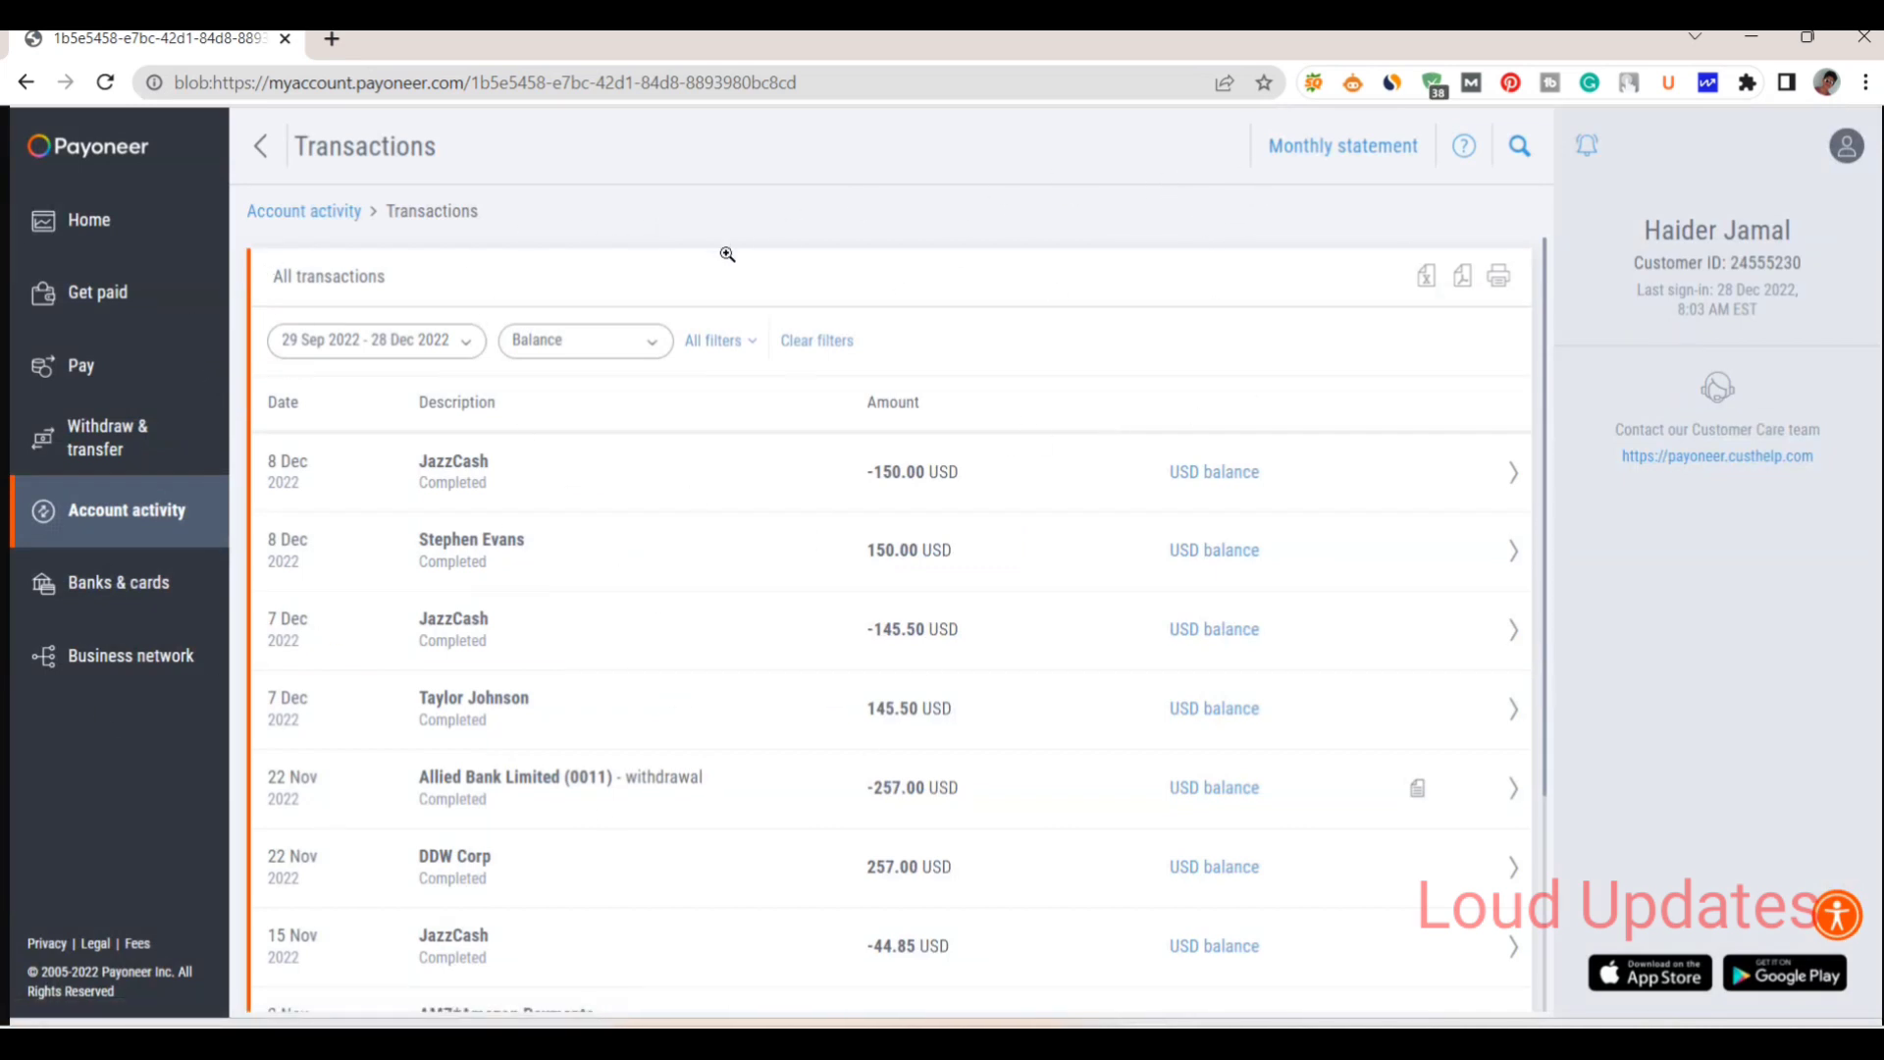
pyautogui.click(883, 349)
pyautogui.click(922, 314)
# Leave the preview and start the Account profile verification submission.
pyautogui.click(25, 83)
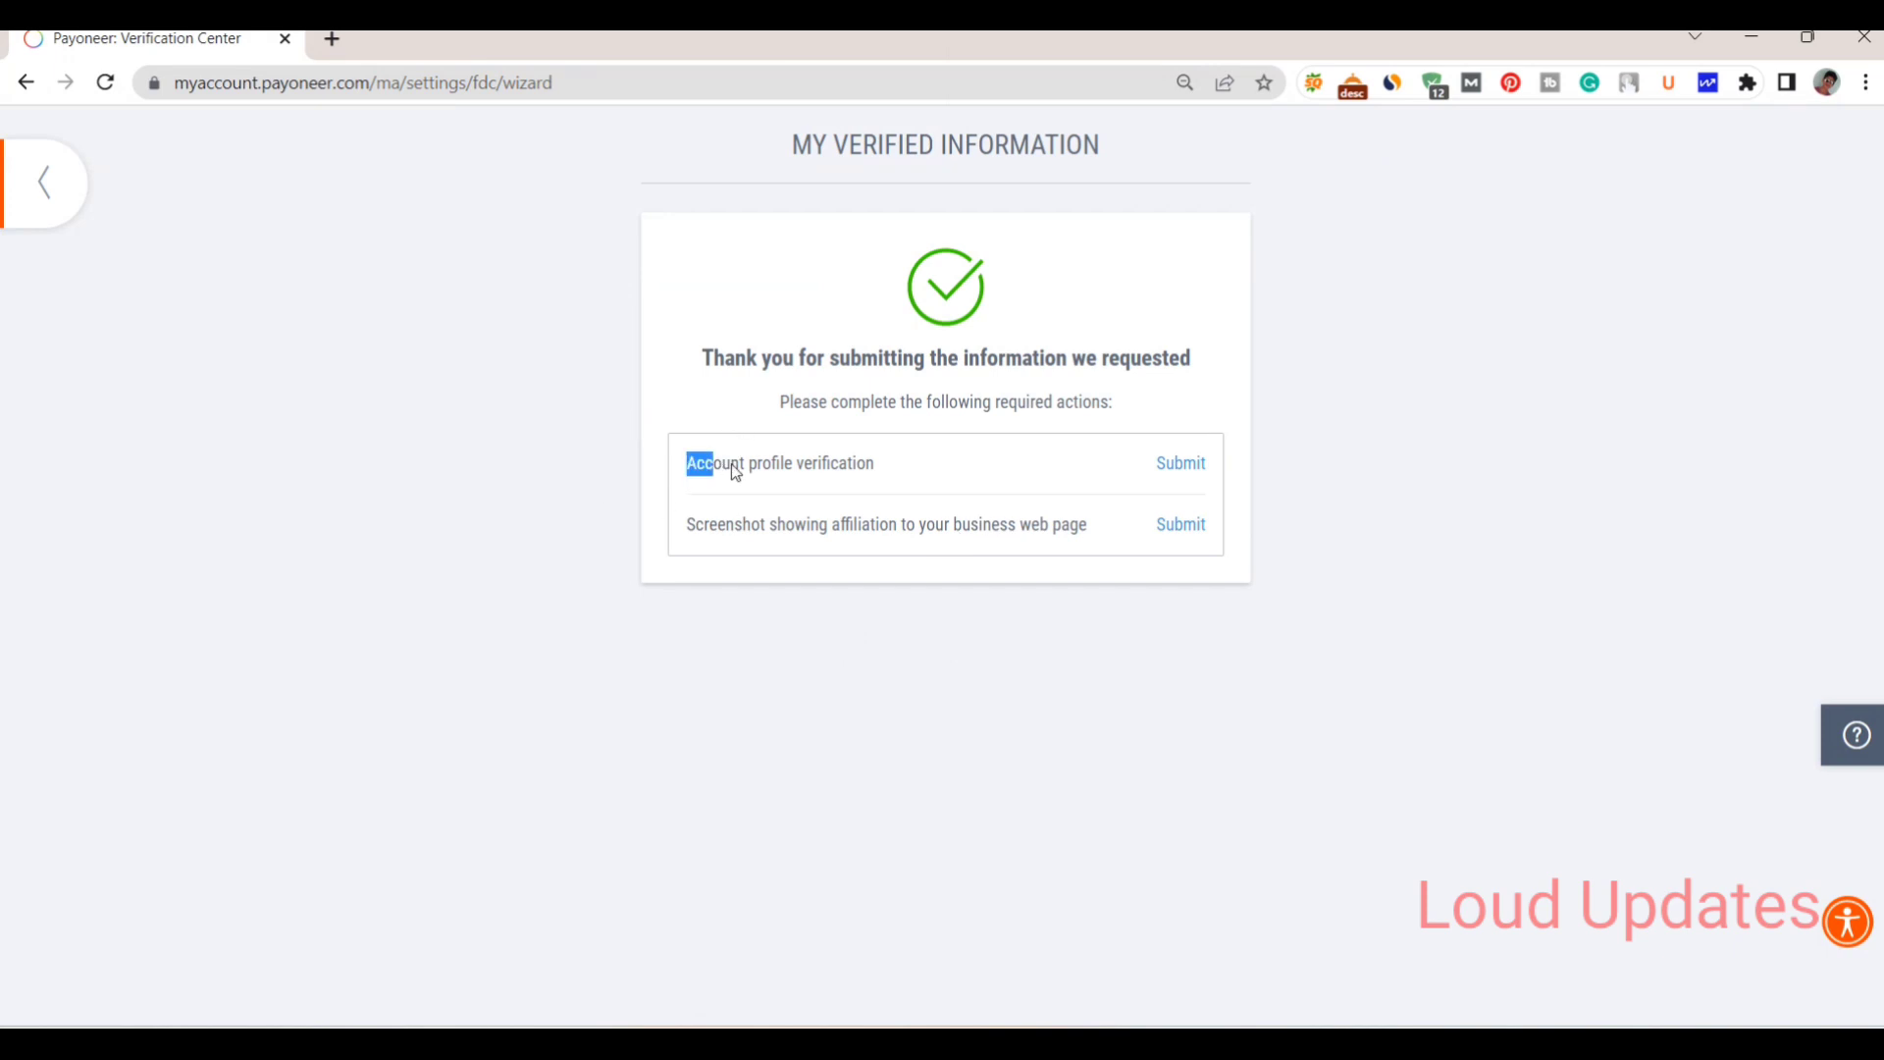
pyautogui.moveTo(732, 469); pyautogui.dragTo(917, 453)
pyautogui.click(1182, 469)
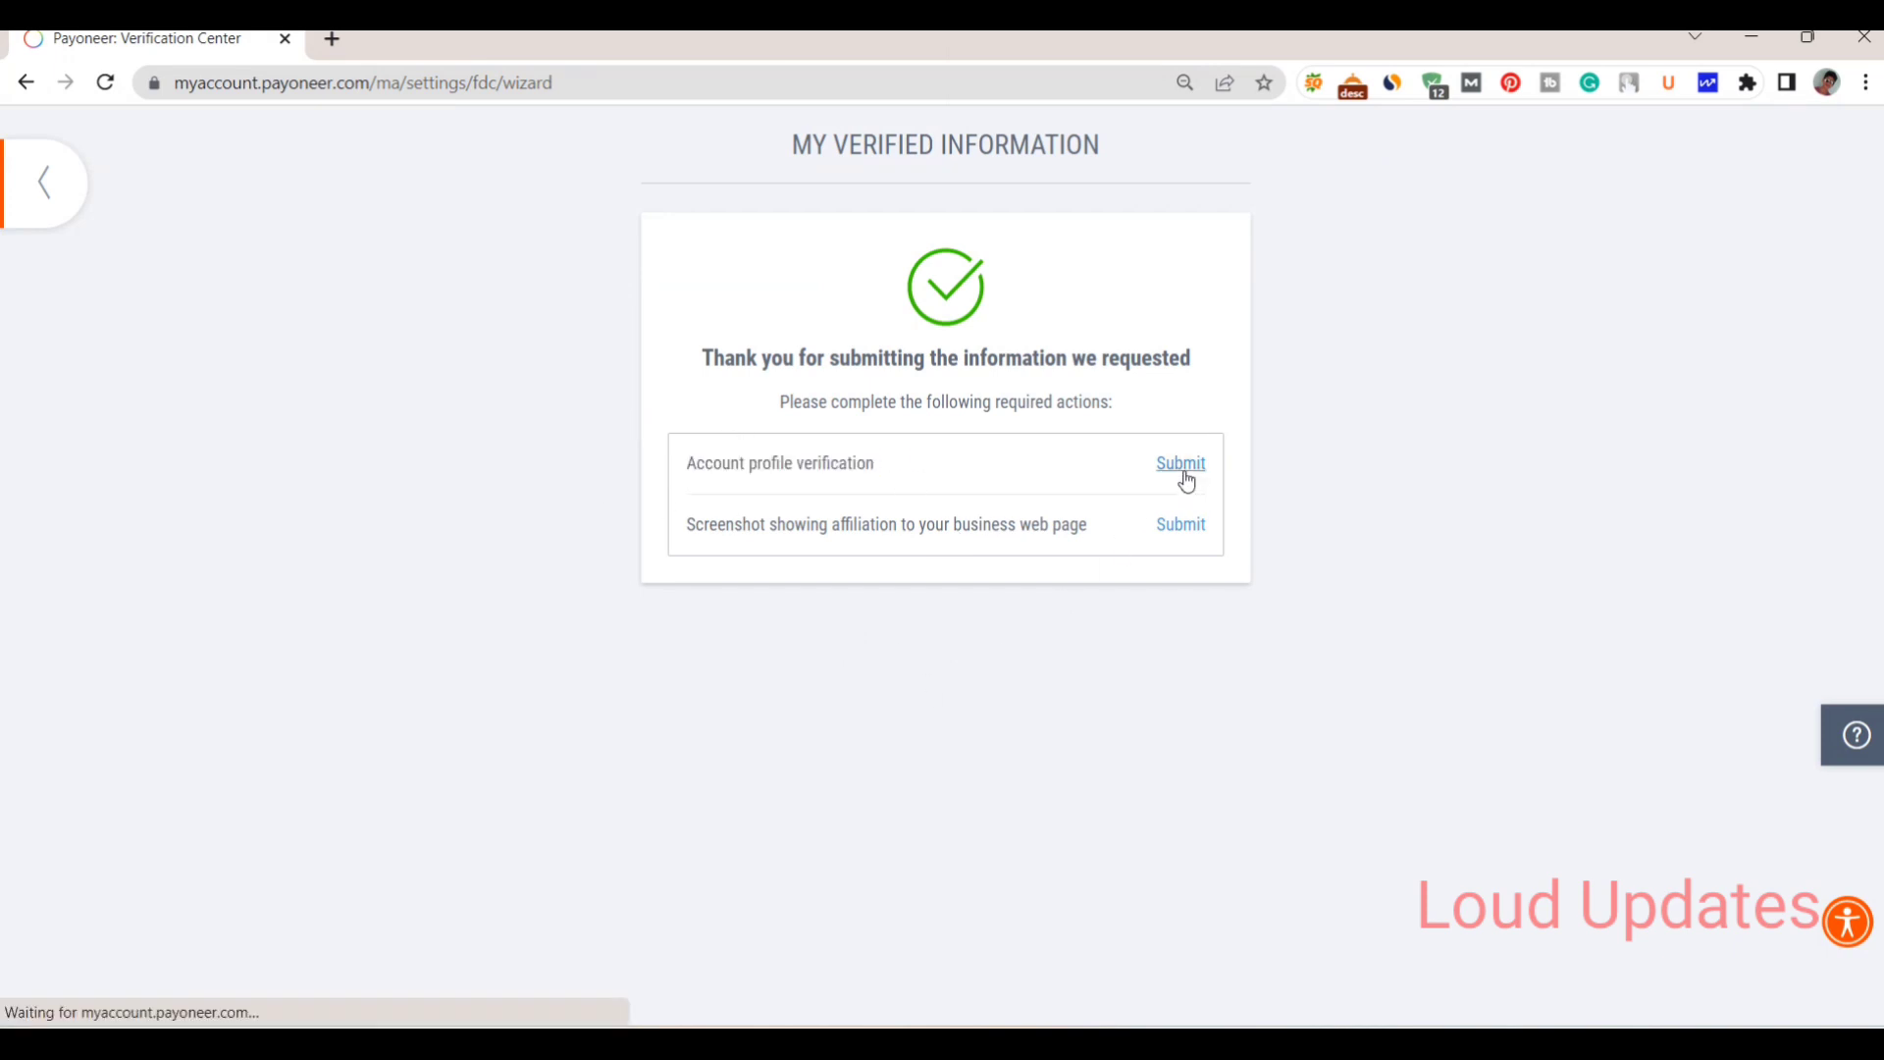
# Read the profile screenshot instruction and attach the account profile screenshot file.
pyautogui.moveTo(663, 329); pyautogui.dragTo(875, 355)
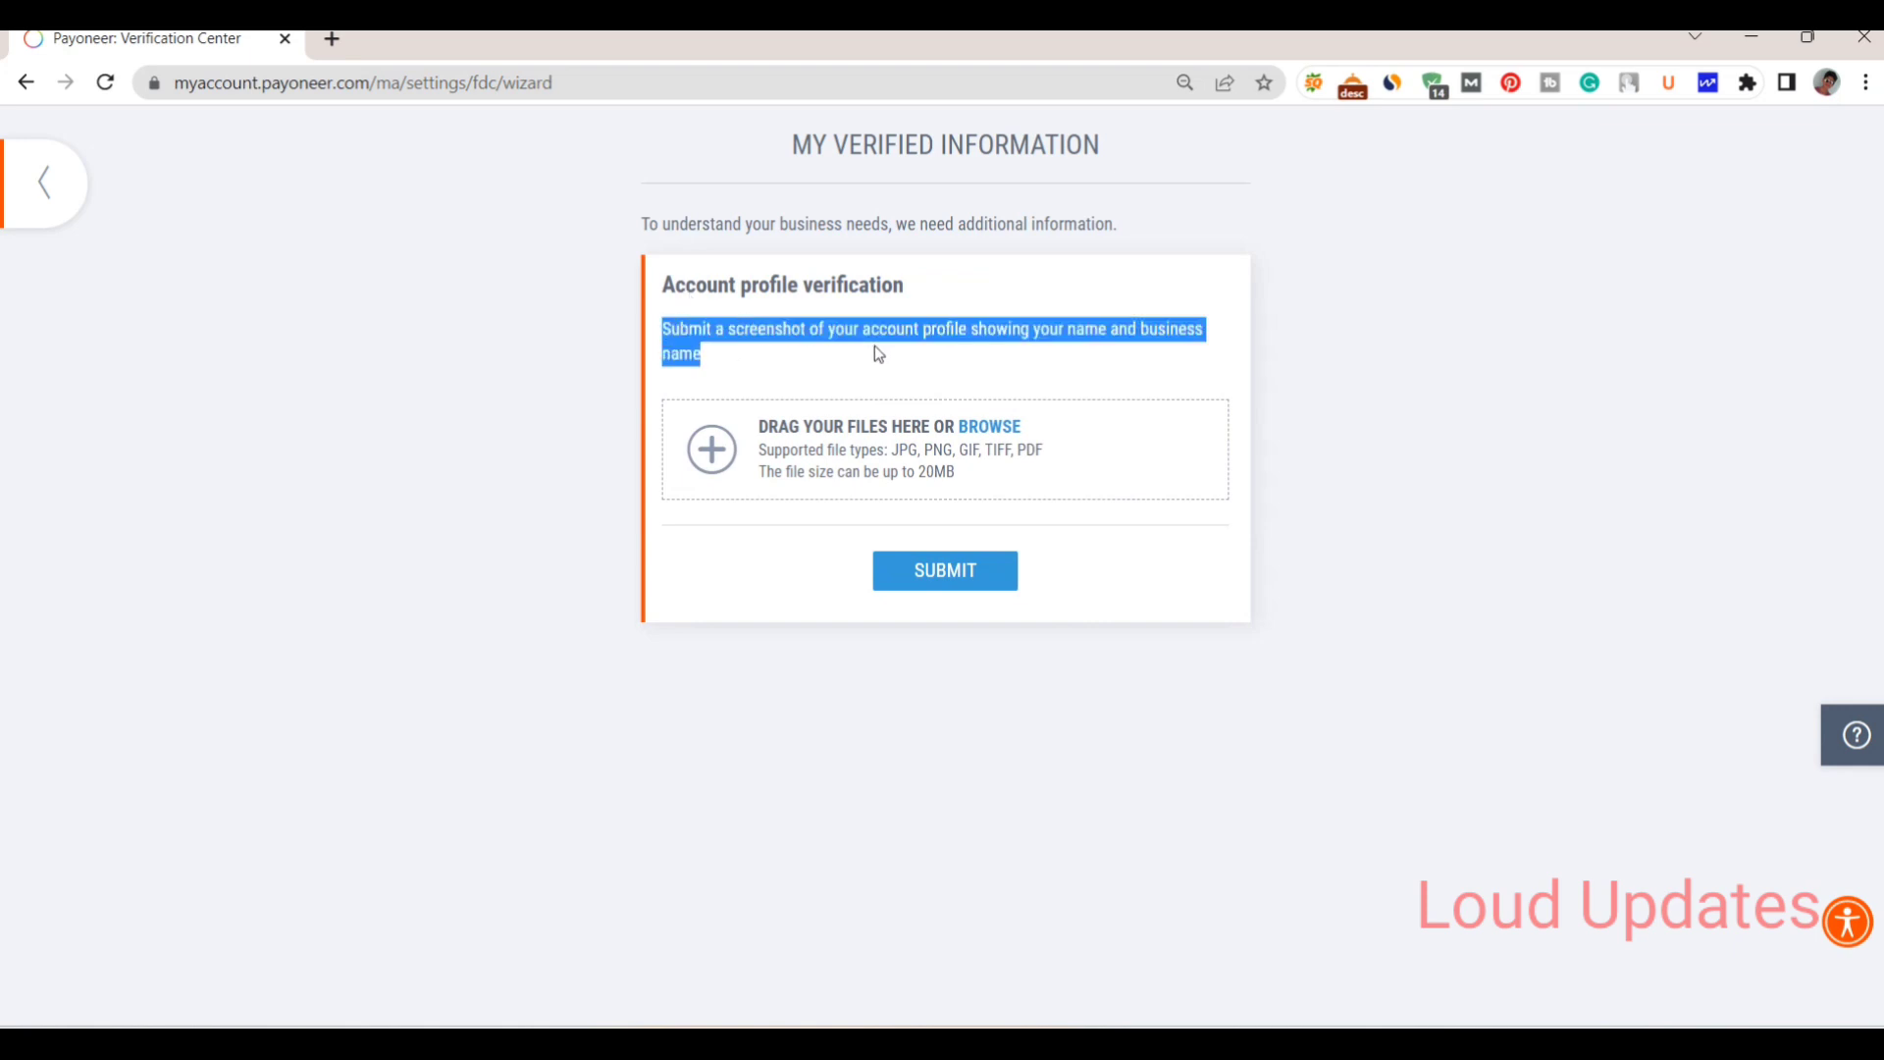
pyautogui.click(997, 363)
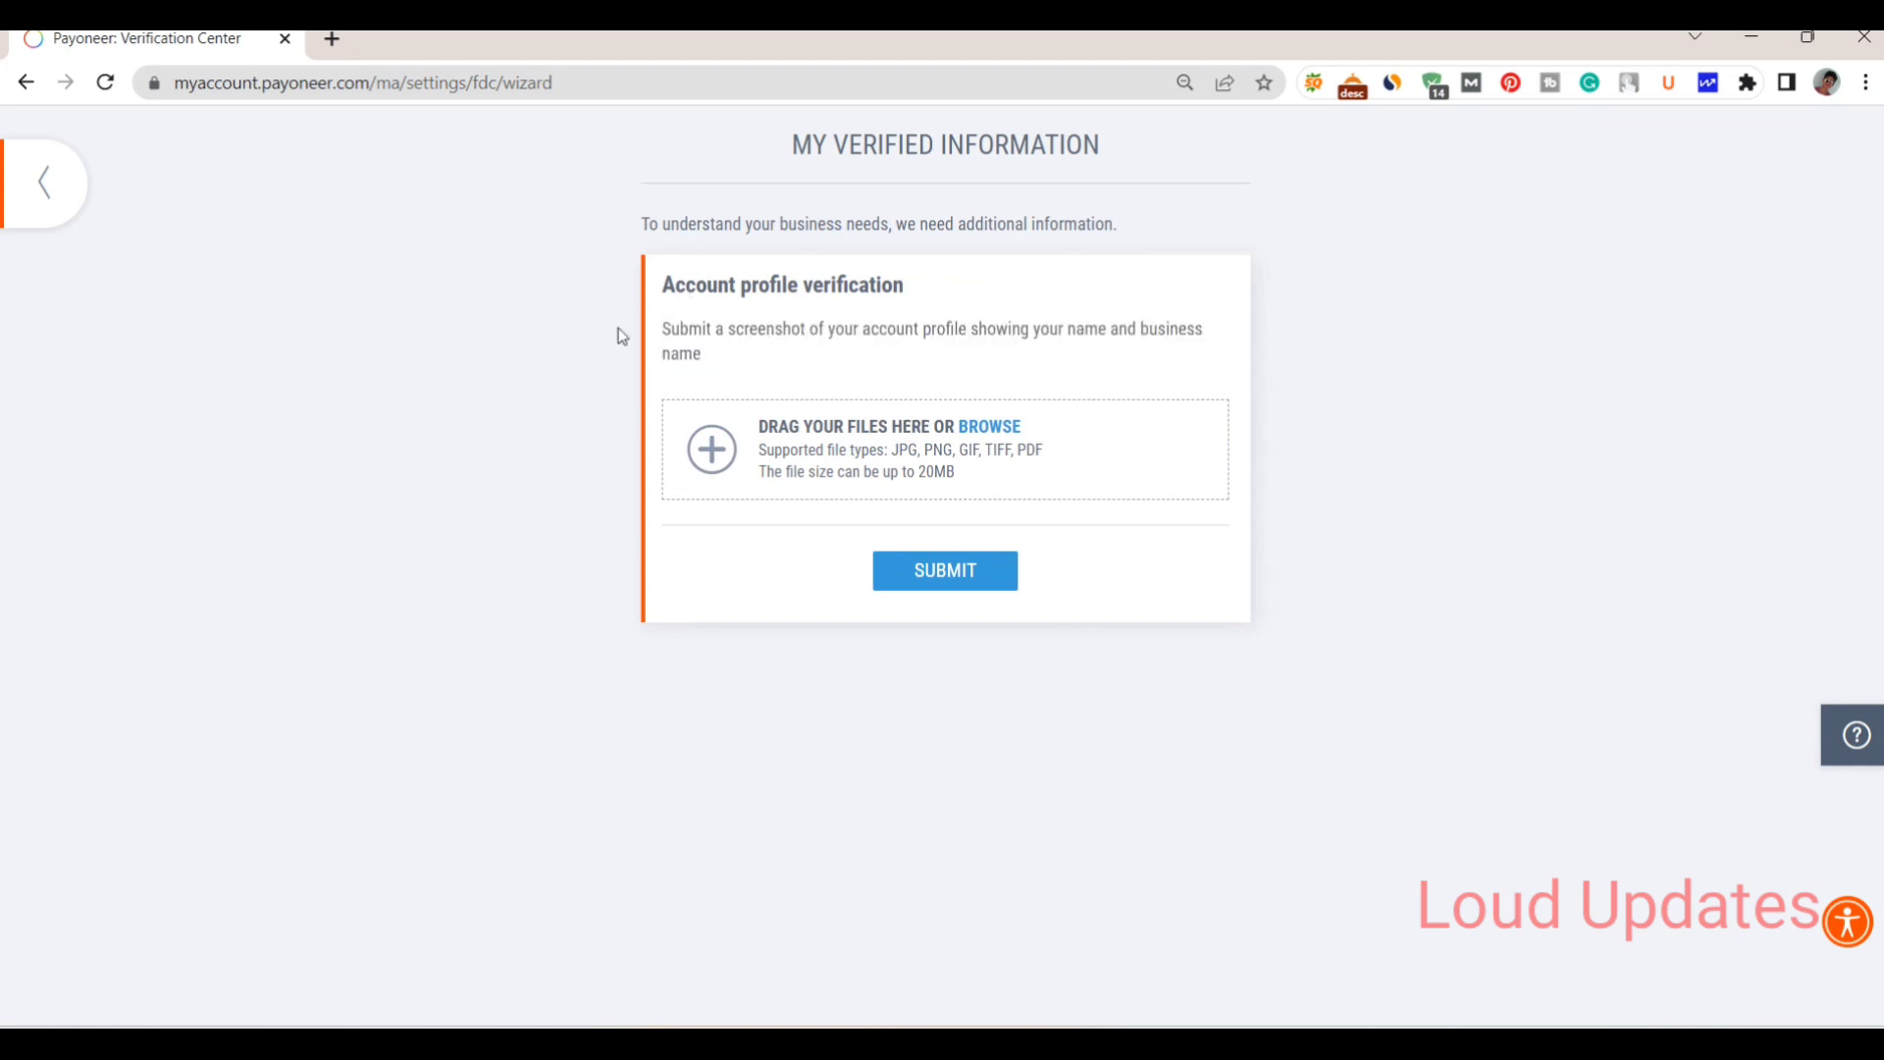
pyautogui.doubleClick(679, 327)
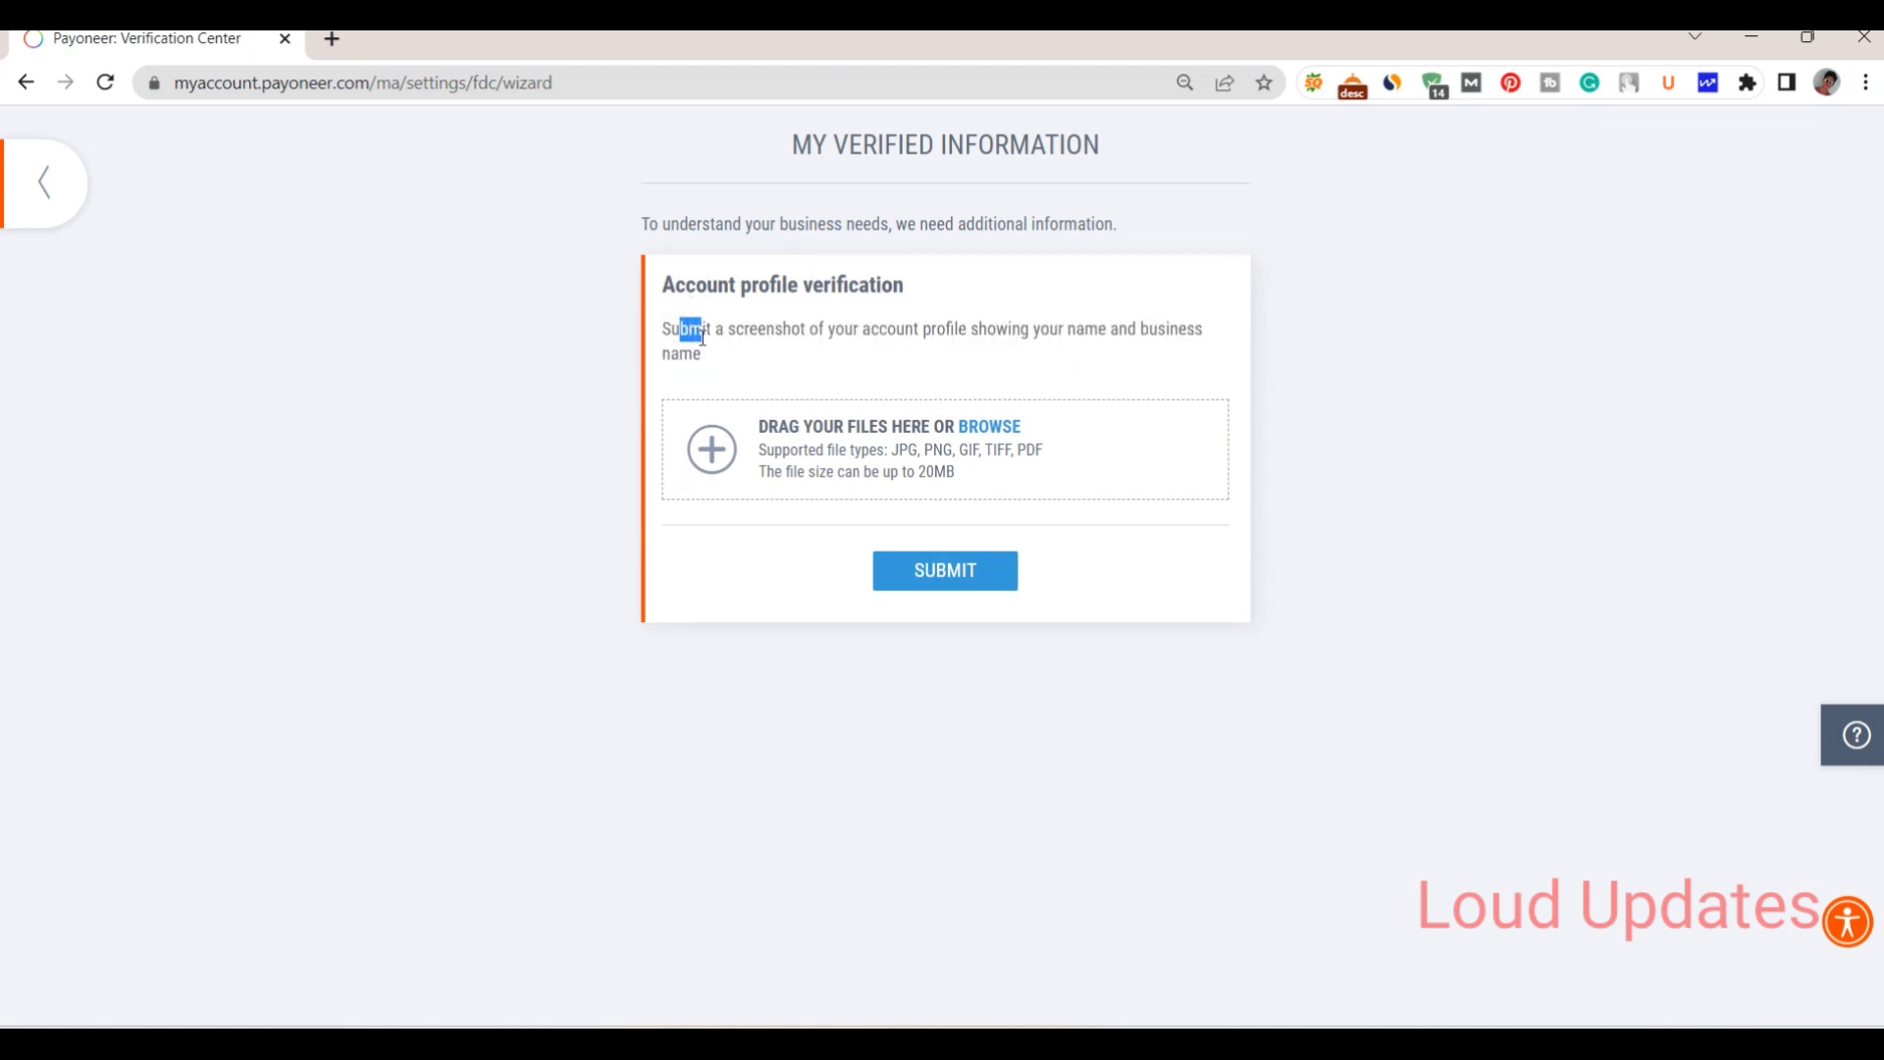
pyautogui.click(954, 427)
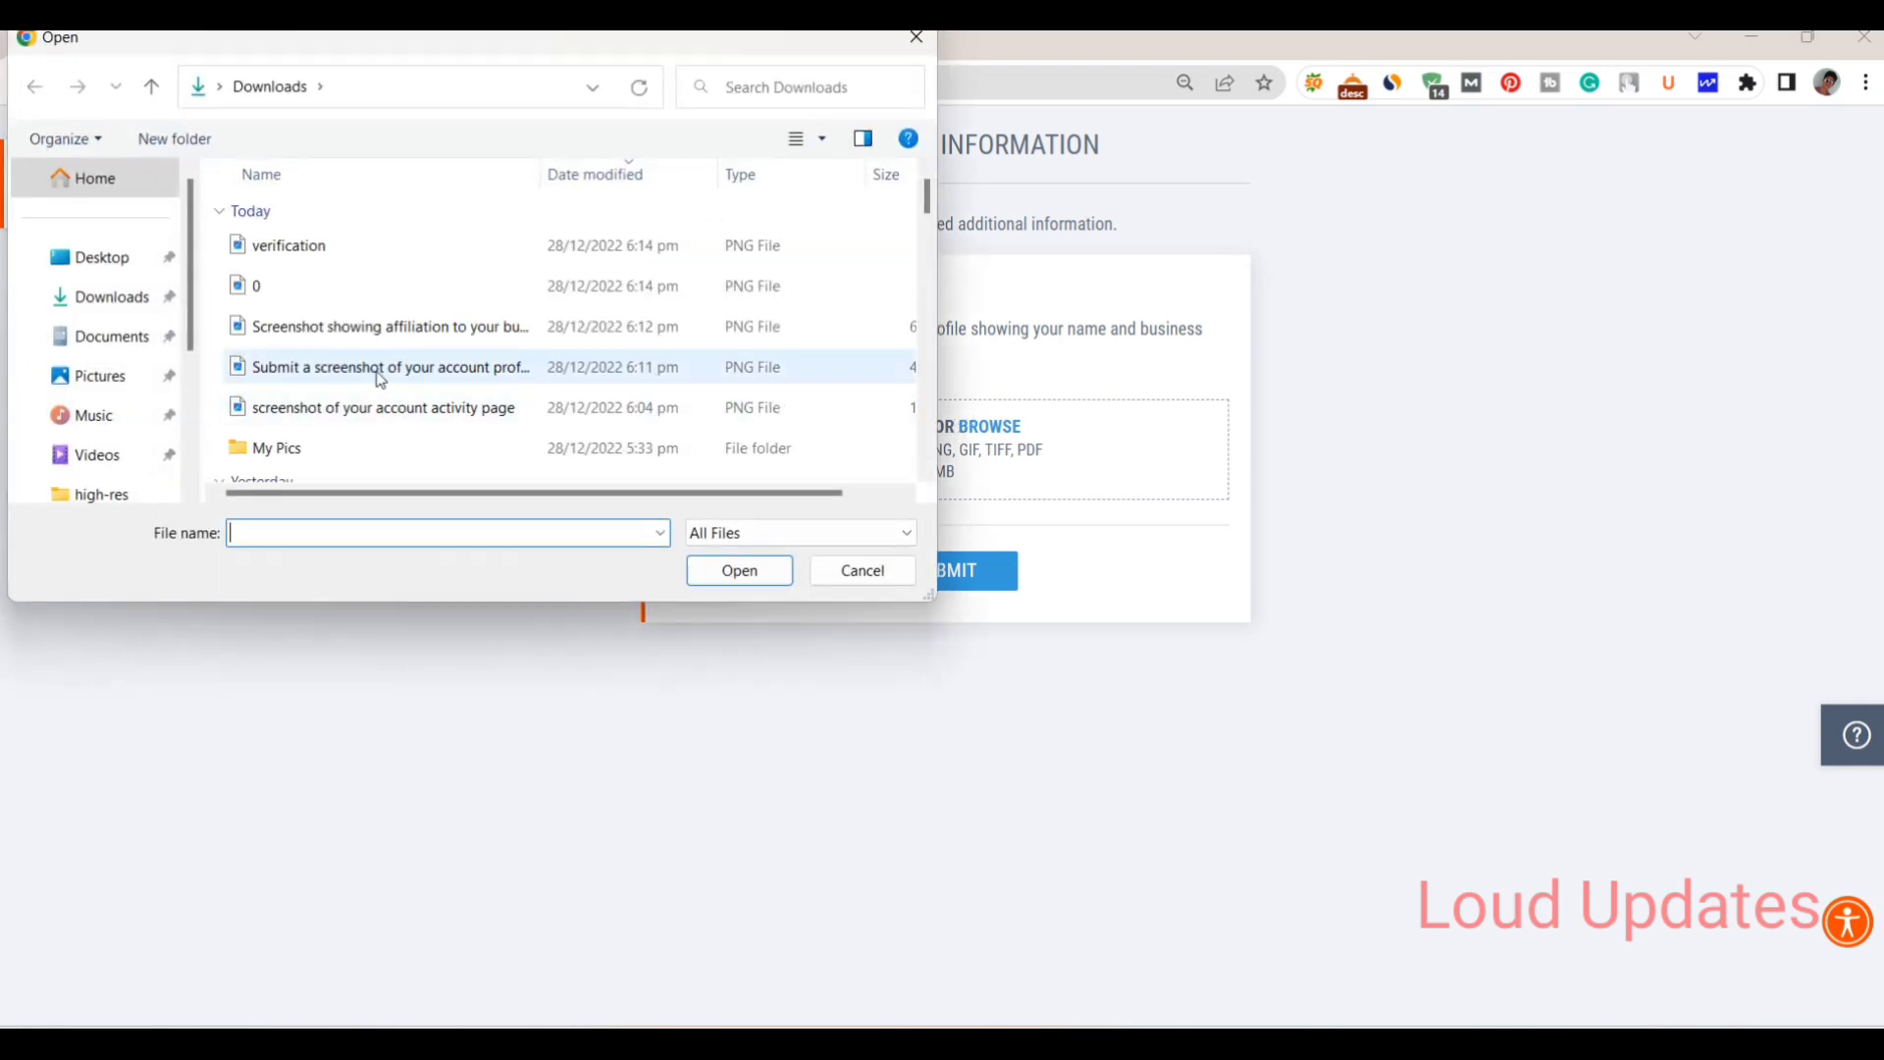
pyautogui.click(422, 375)
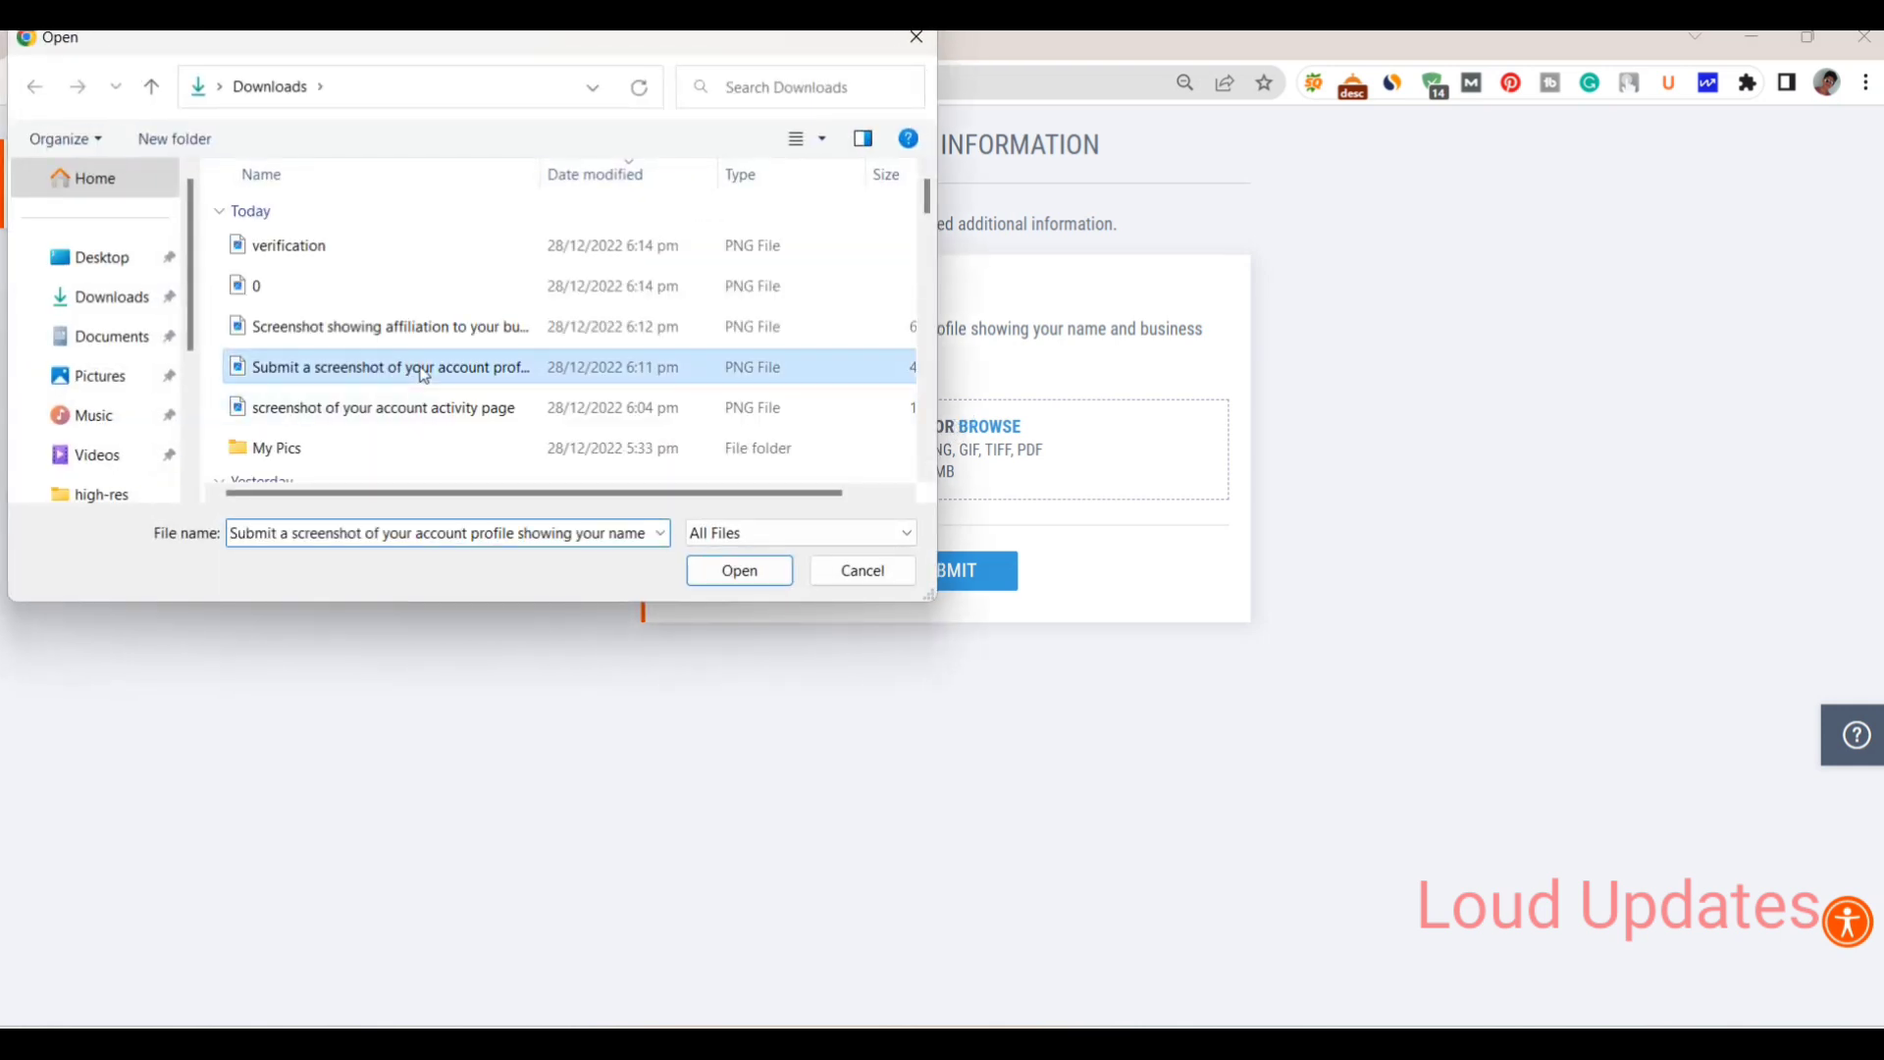
pyautogui.click(726, 580)
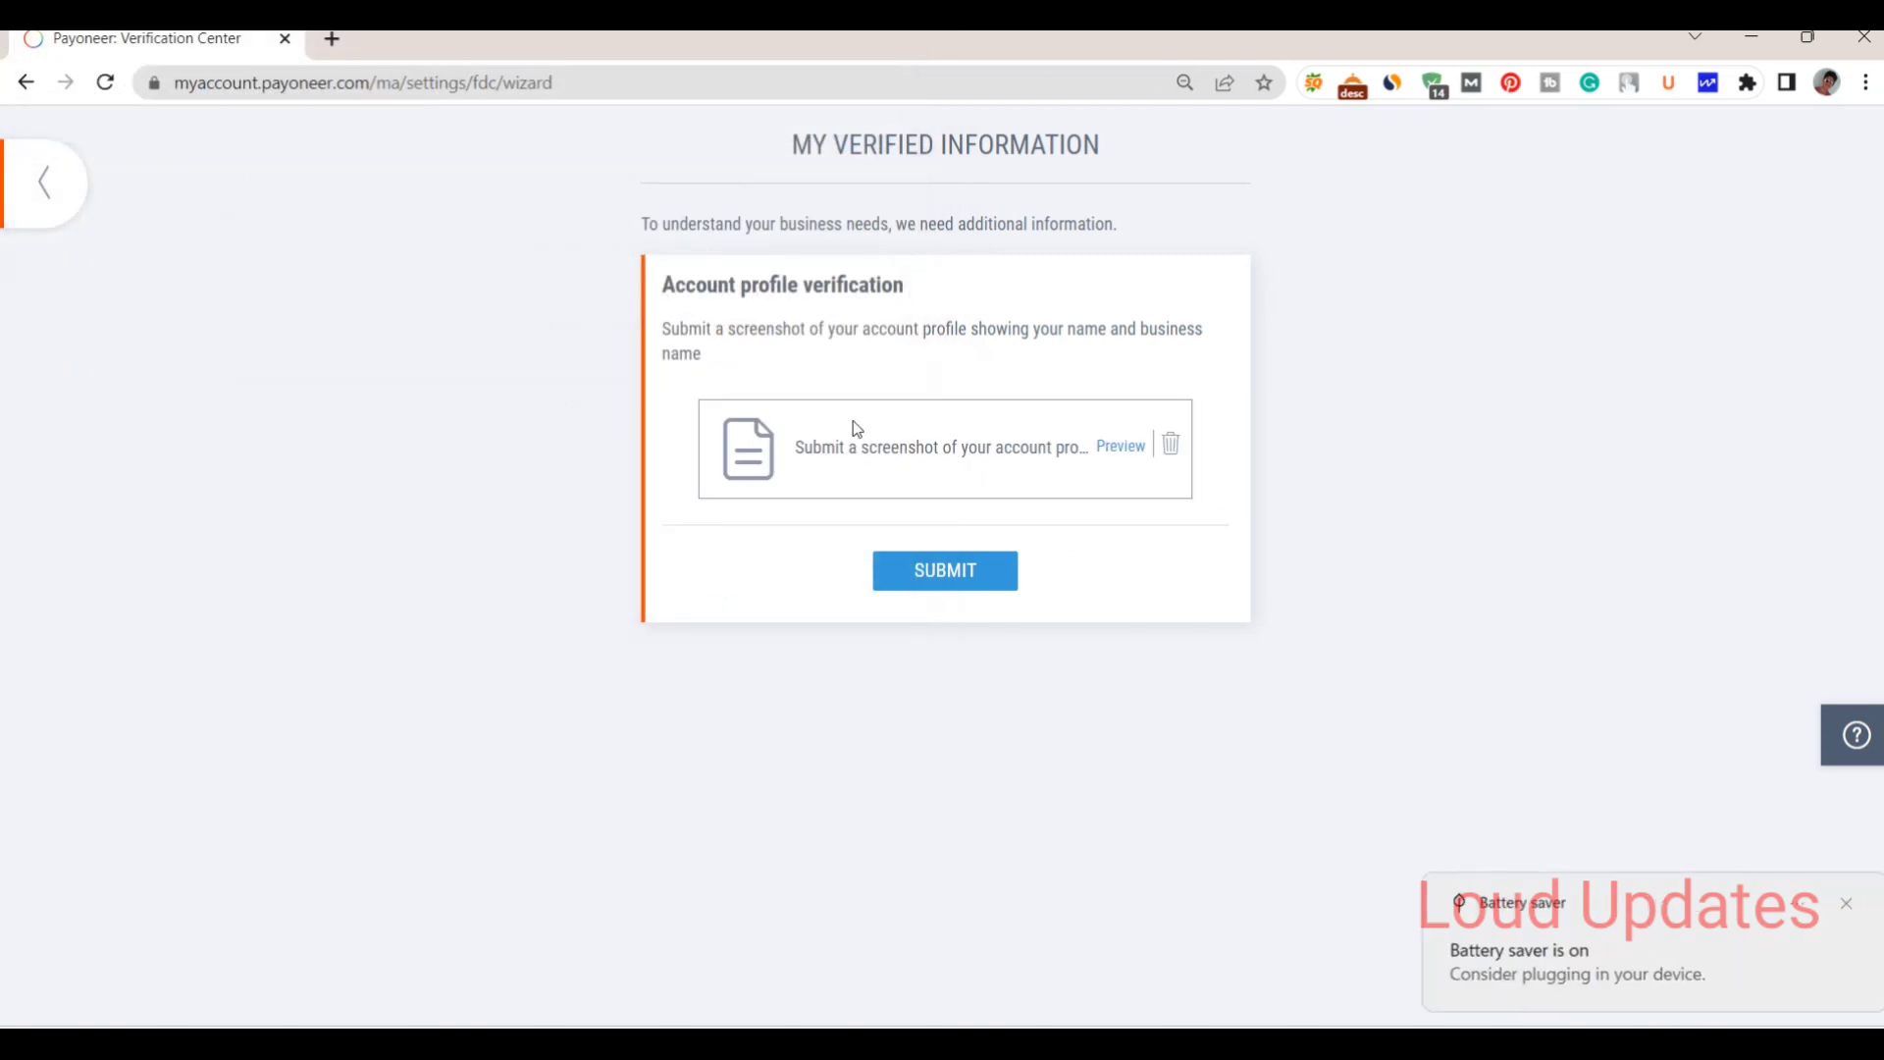
# Keep the session alive on the expiry prompt and submit the account profile screenshot.
pyautogui.click(1838, 904)
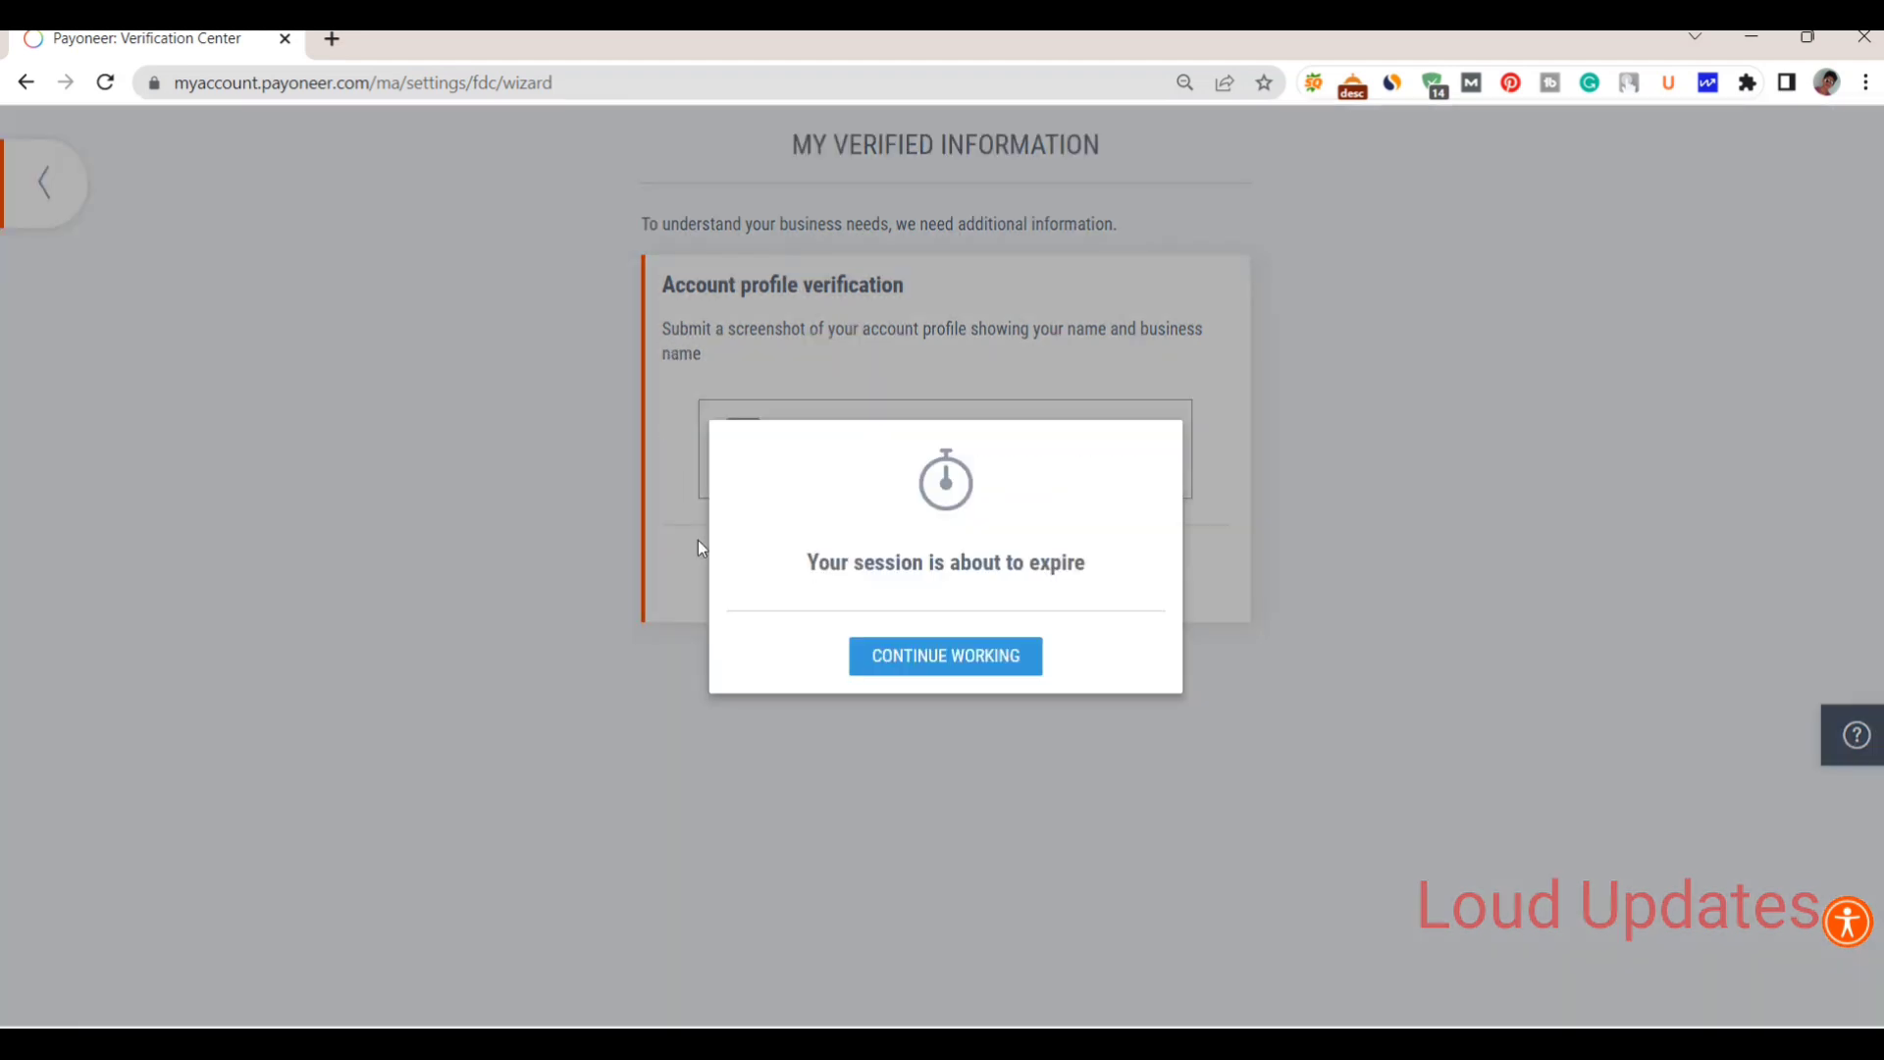
pyautogui.click(942, 660)
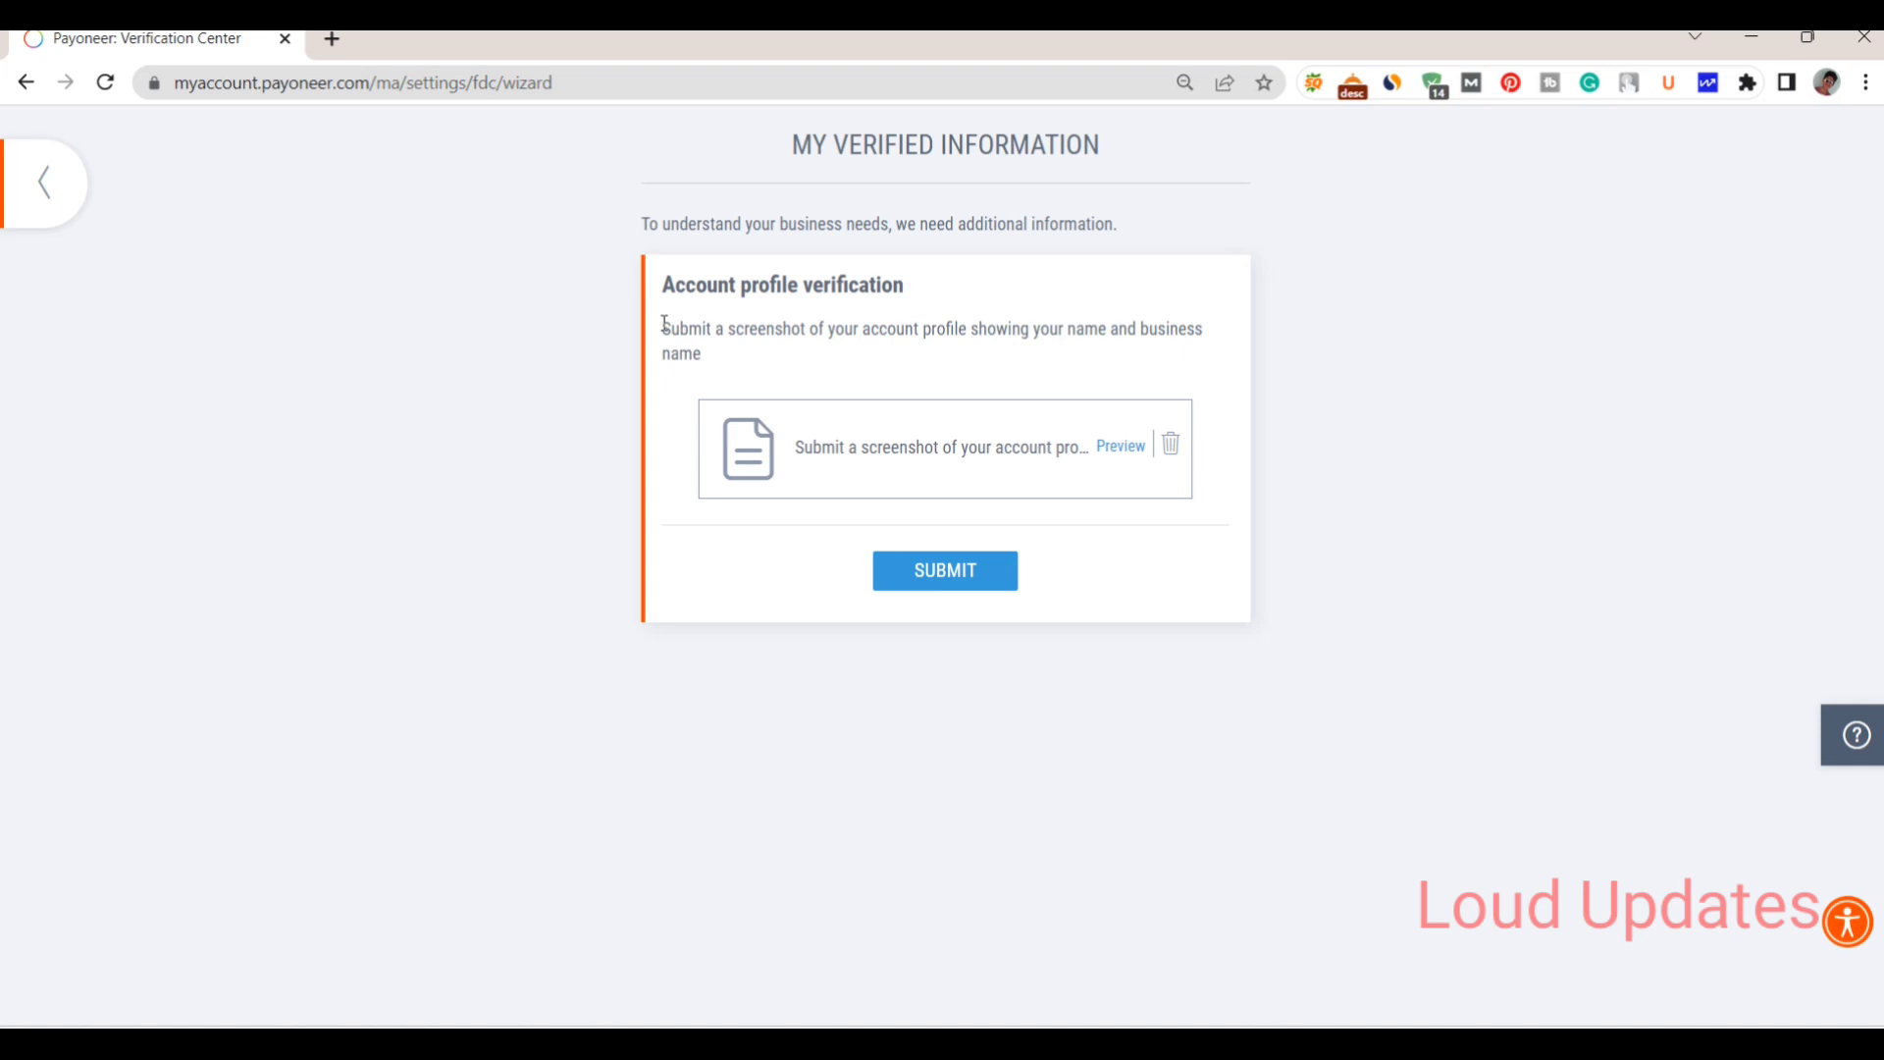
pyautogui.moveTo(661, 326); pyautogui.dragTo(702, 353)
pyautogui.click(986, 335)
pyautogui.moveTo(659, 323); pyautogui.dragTo(732, 353)
pyautogui.click(768, 355)
pyautogui.click(924, 587)
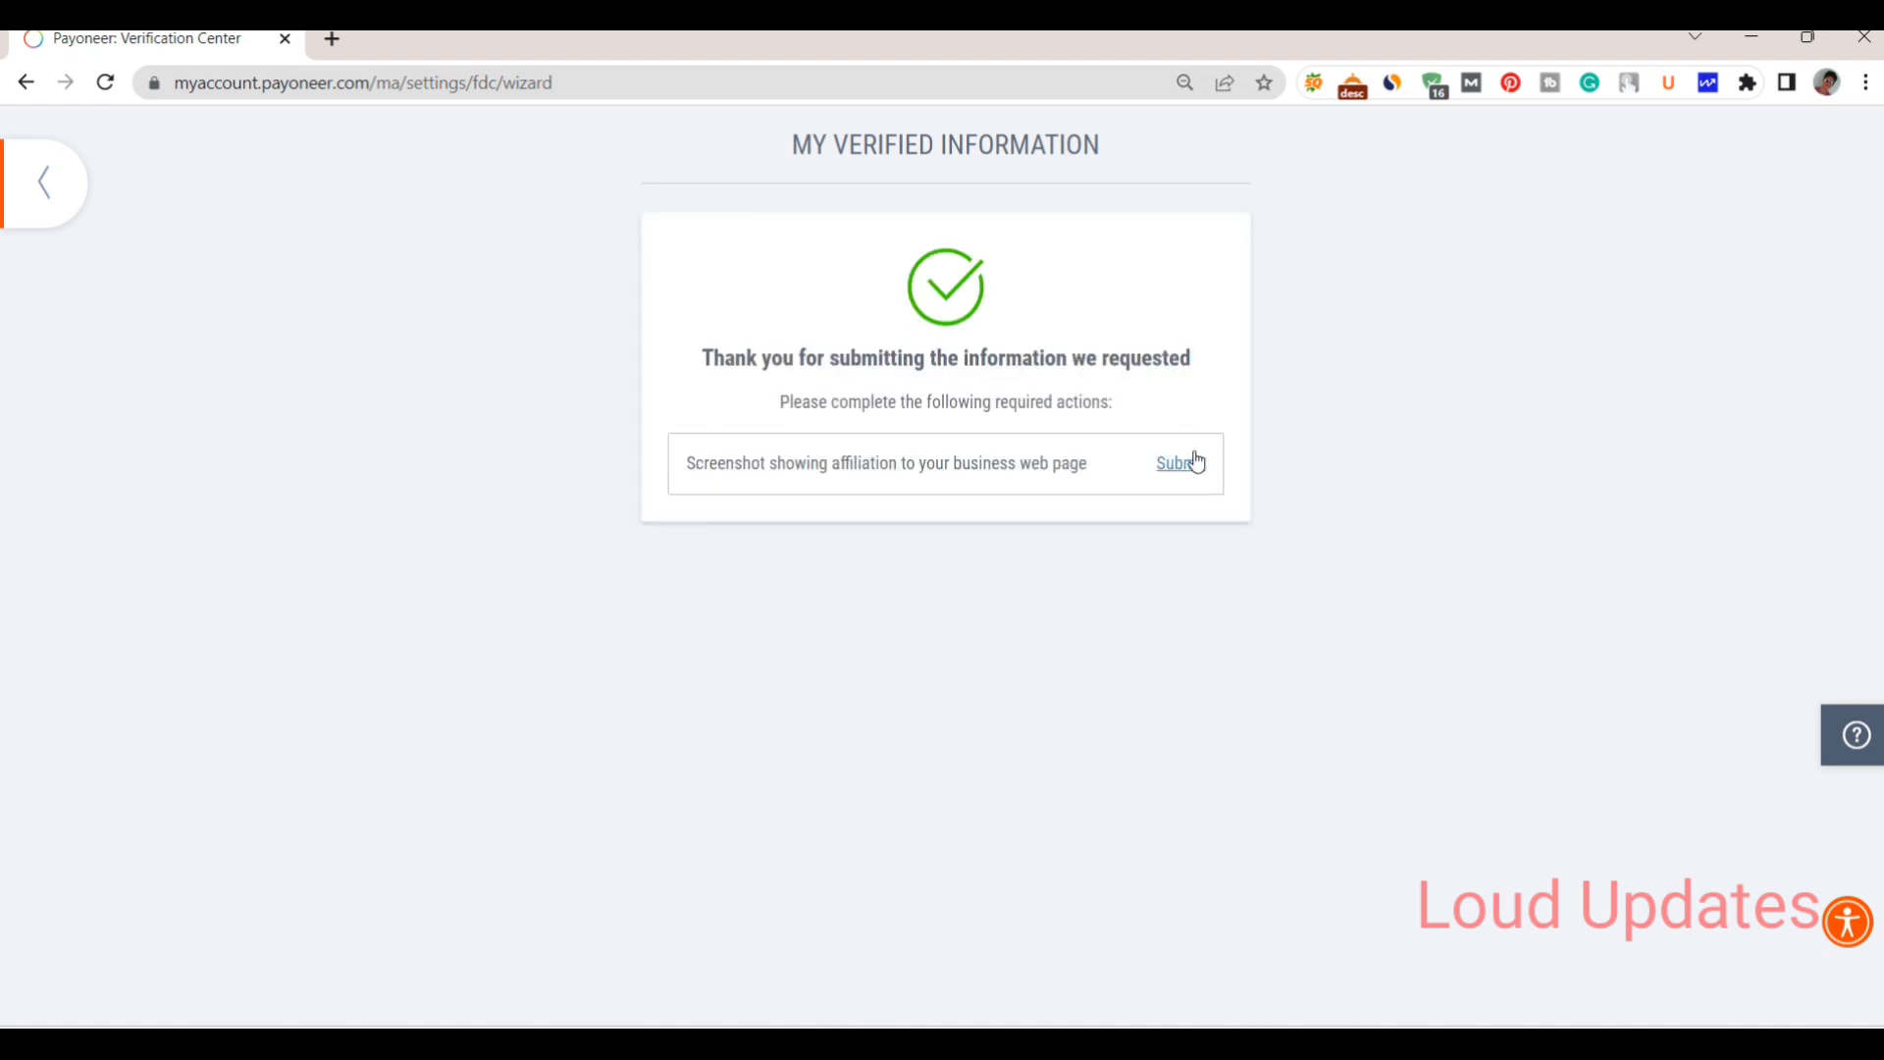
# Start the business web page affiliation screenshot submission and read its heading and tips.
pyautogui.click(1195, 462)
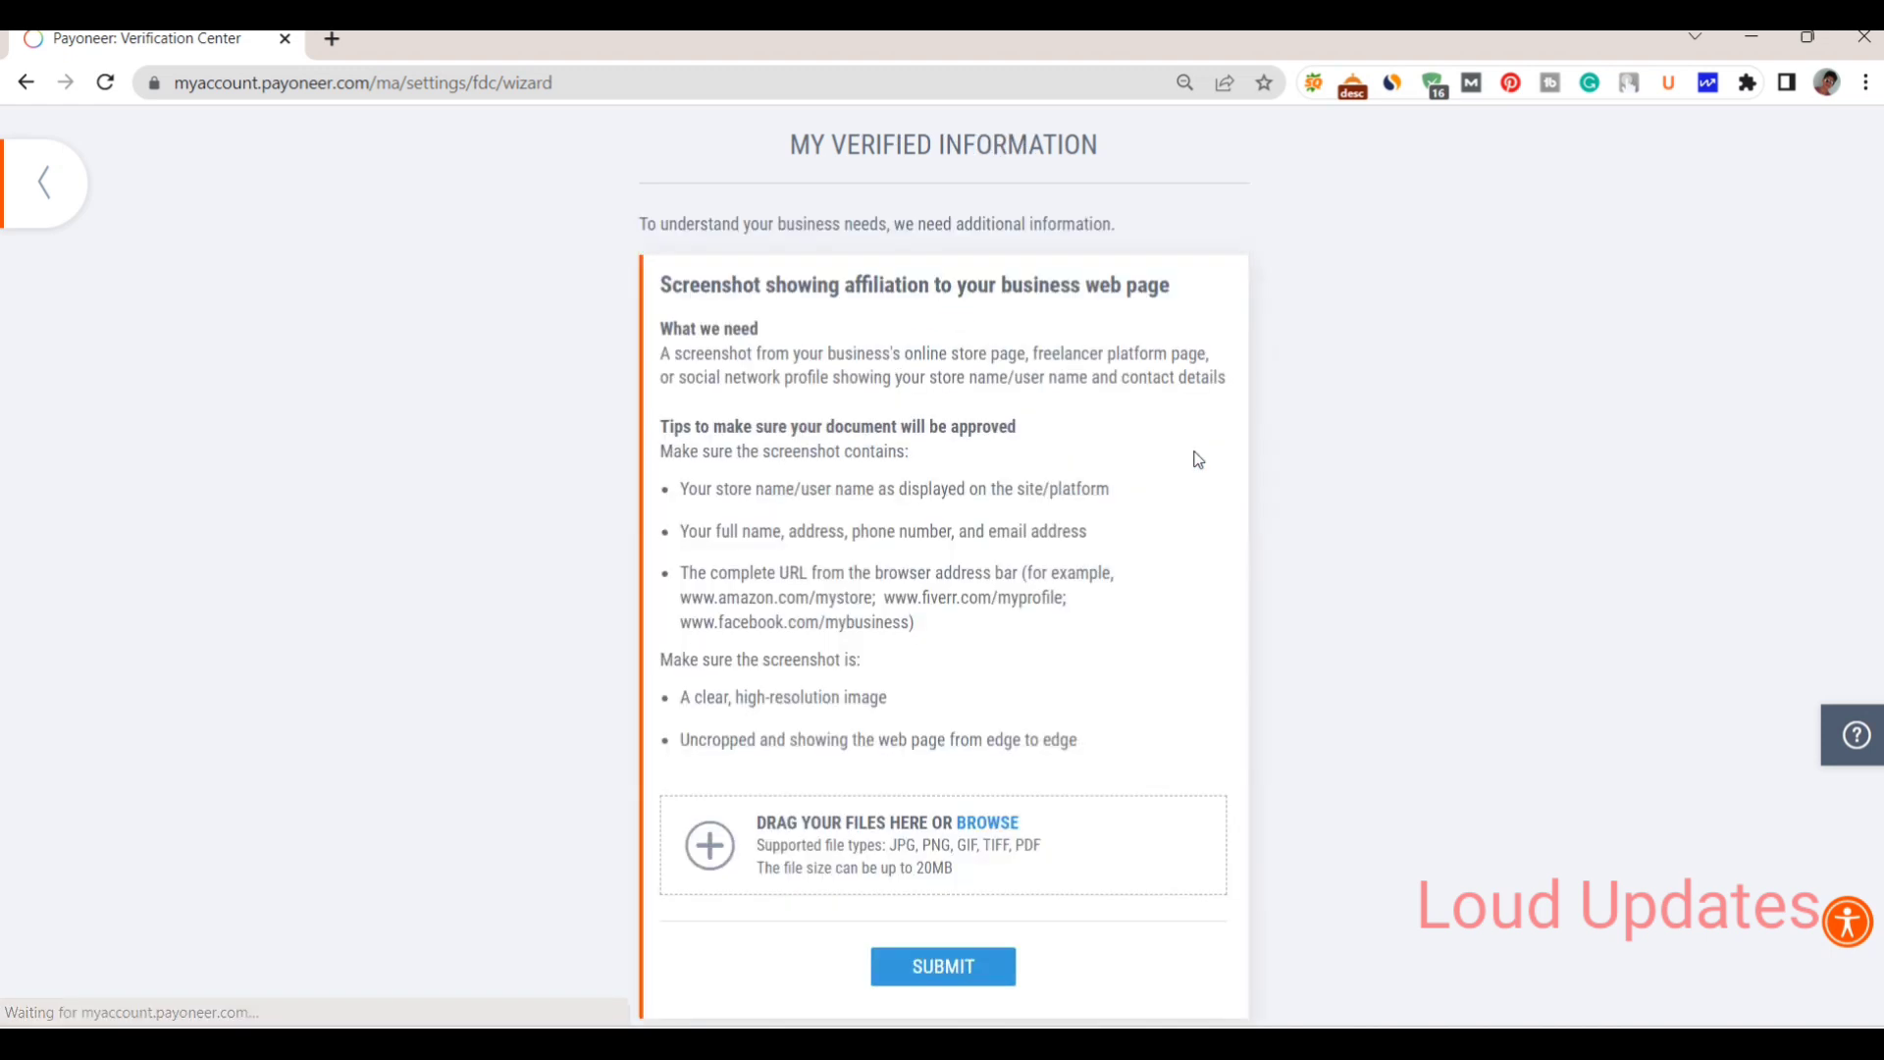
pyautogui.scroll(-1, 1030, 662)
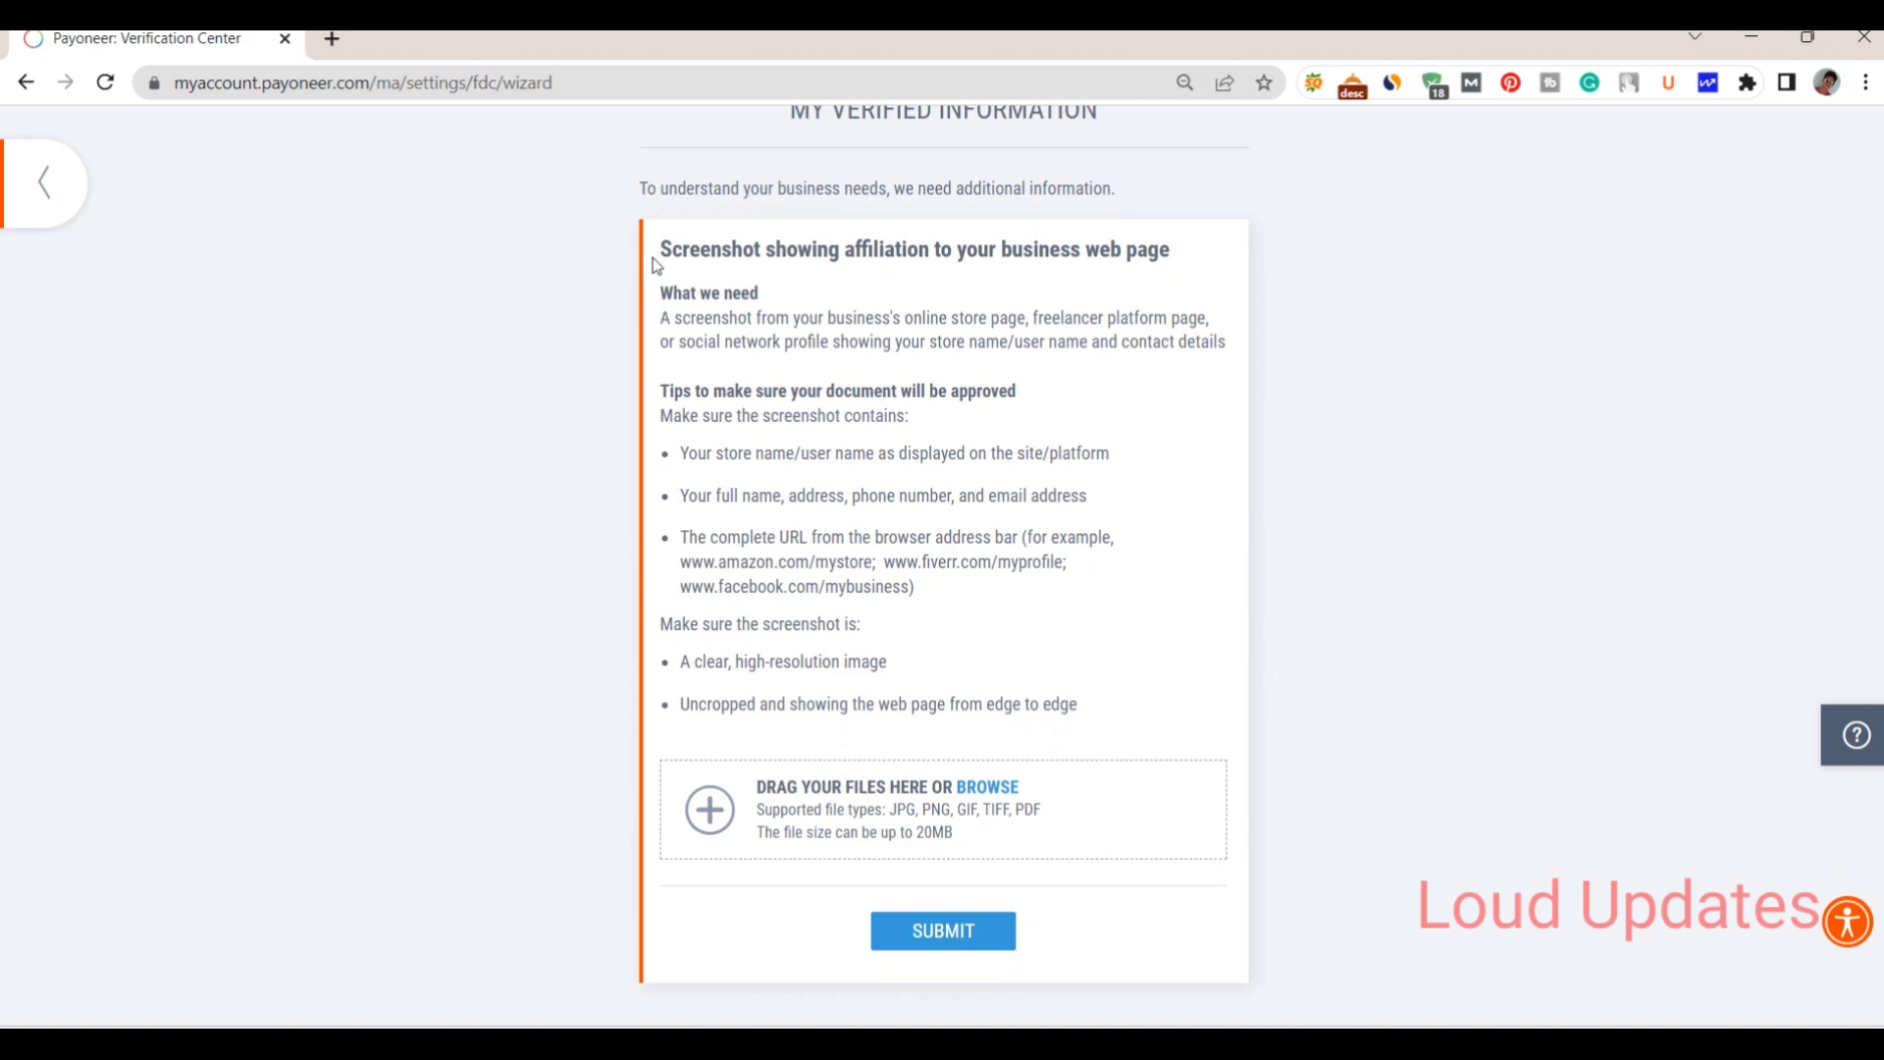
pyautogui.moveTo(655, 250); pyautogui.dragTo(1205, 250)
pyautogui.click(1001, 268)
pyautogui.moveTo(648, 302); pyautogui.dragTo(719, 324)
pyautogui.click(796, 332)
# Review the requirement that the screenshot show the complete URL.
pyautogui.moveTo(685, 519)
pyautogui.mouseDown()
pyautogui.moveTo(924, 583)
pyautogui.moveTo(754, 533)
pyautogui.mouseUp()
pyautogui.click(988, 524)
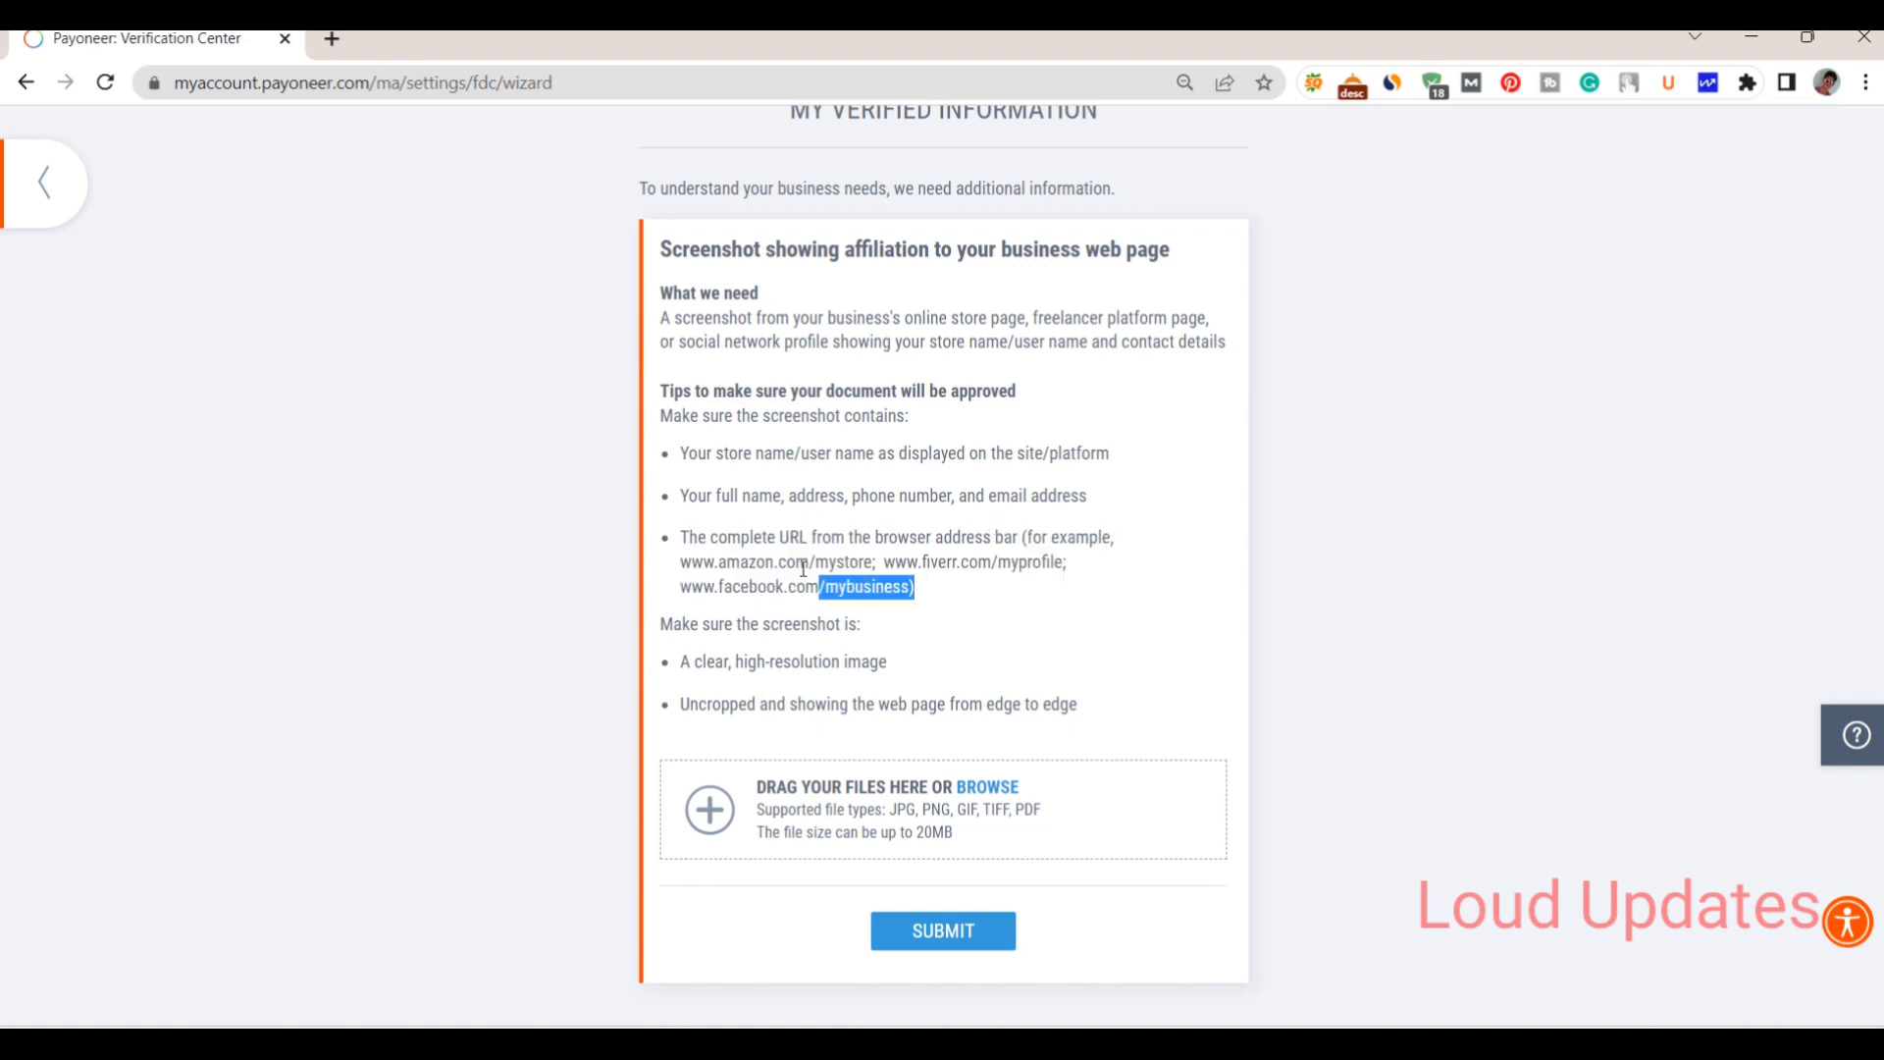
pyautogui.click(734, 545)
# Attach the business web page affiliation screenshot and submit it.
pyautogui.click(971, 795)
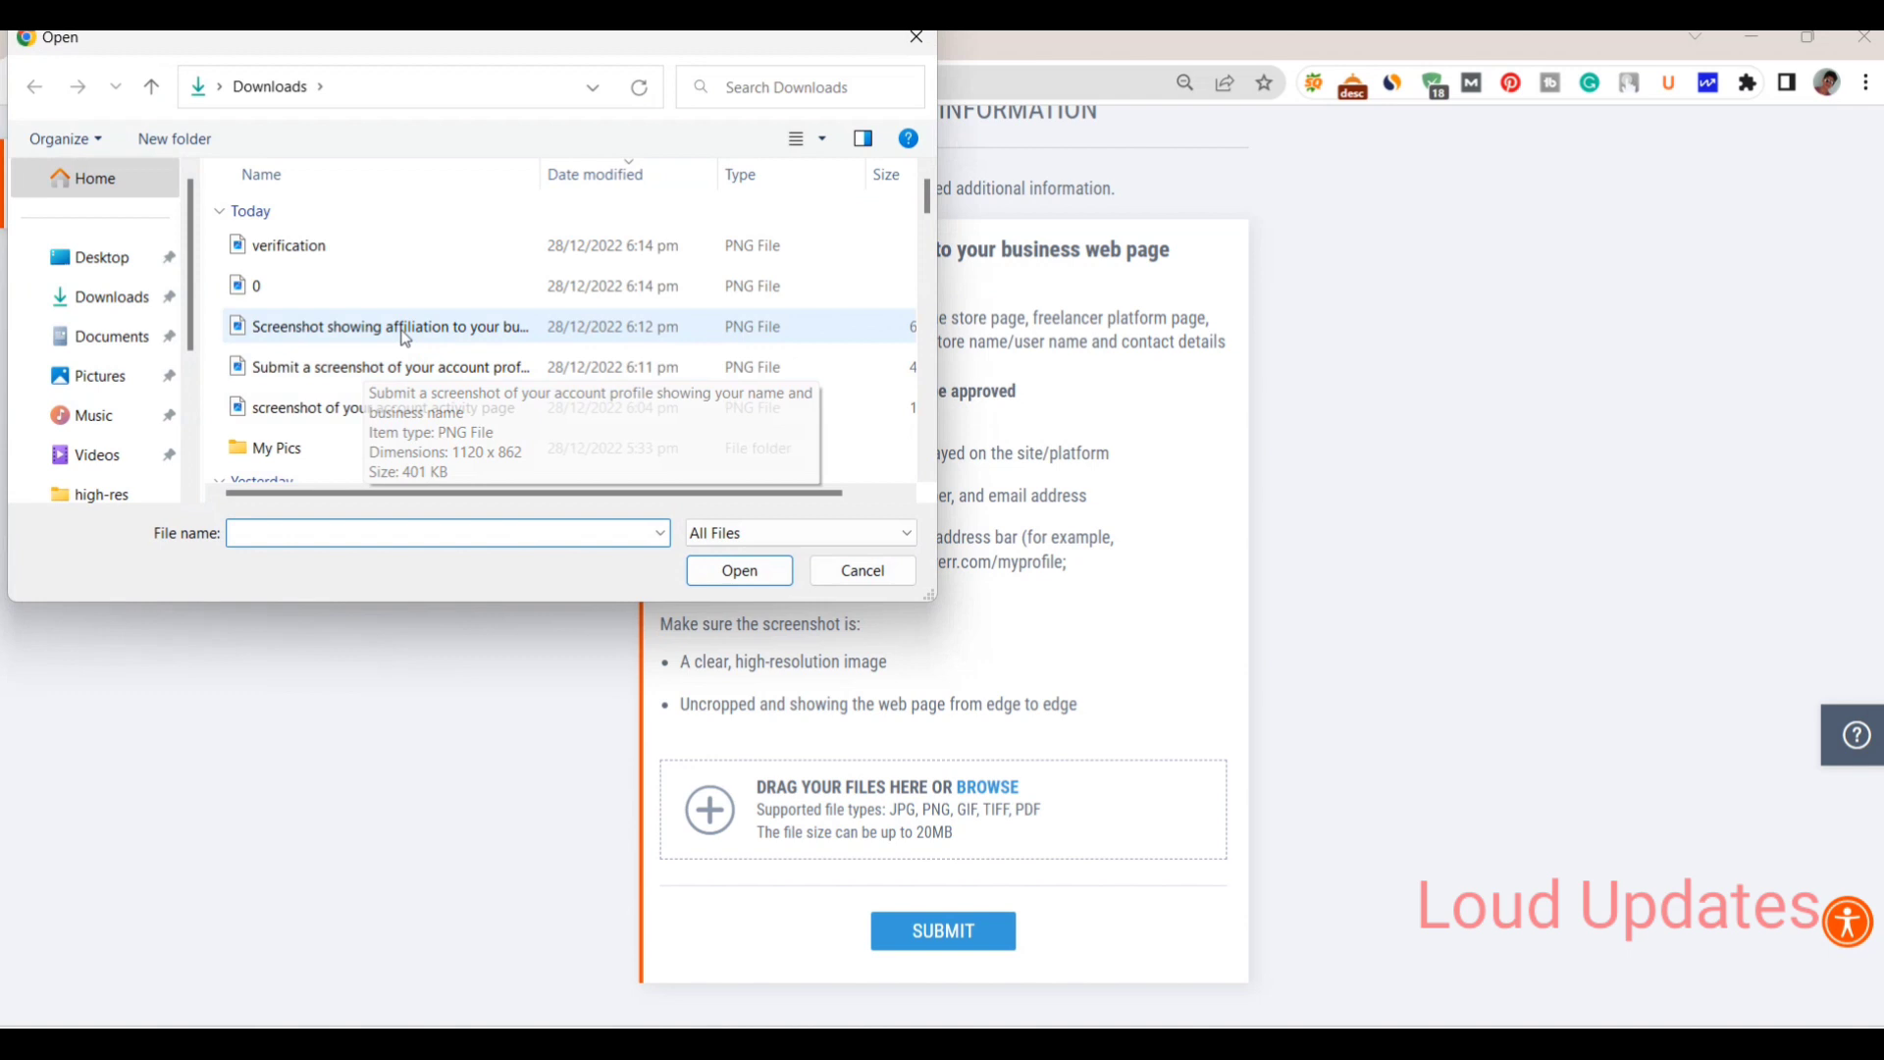
pyautogui.click(403, 338)
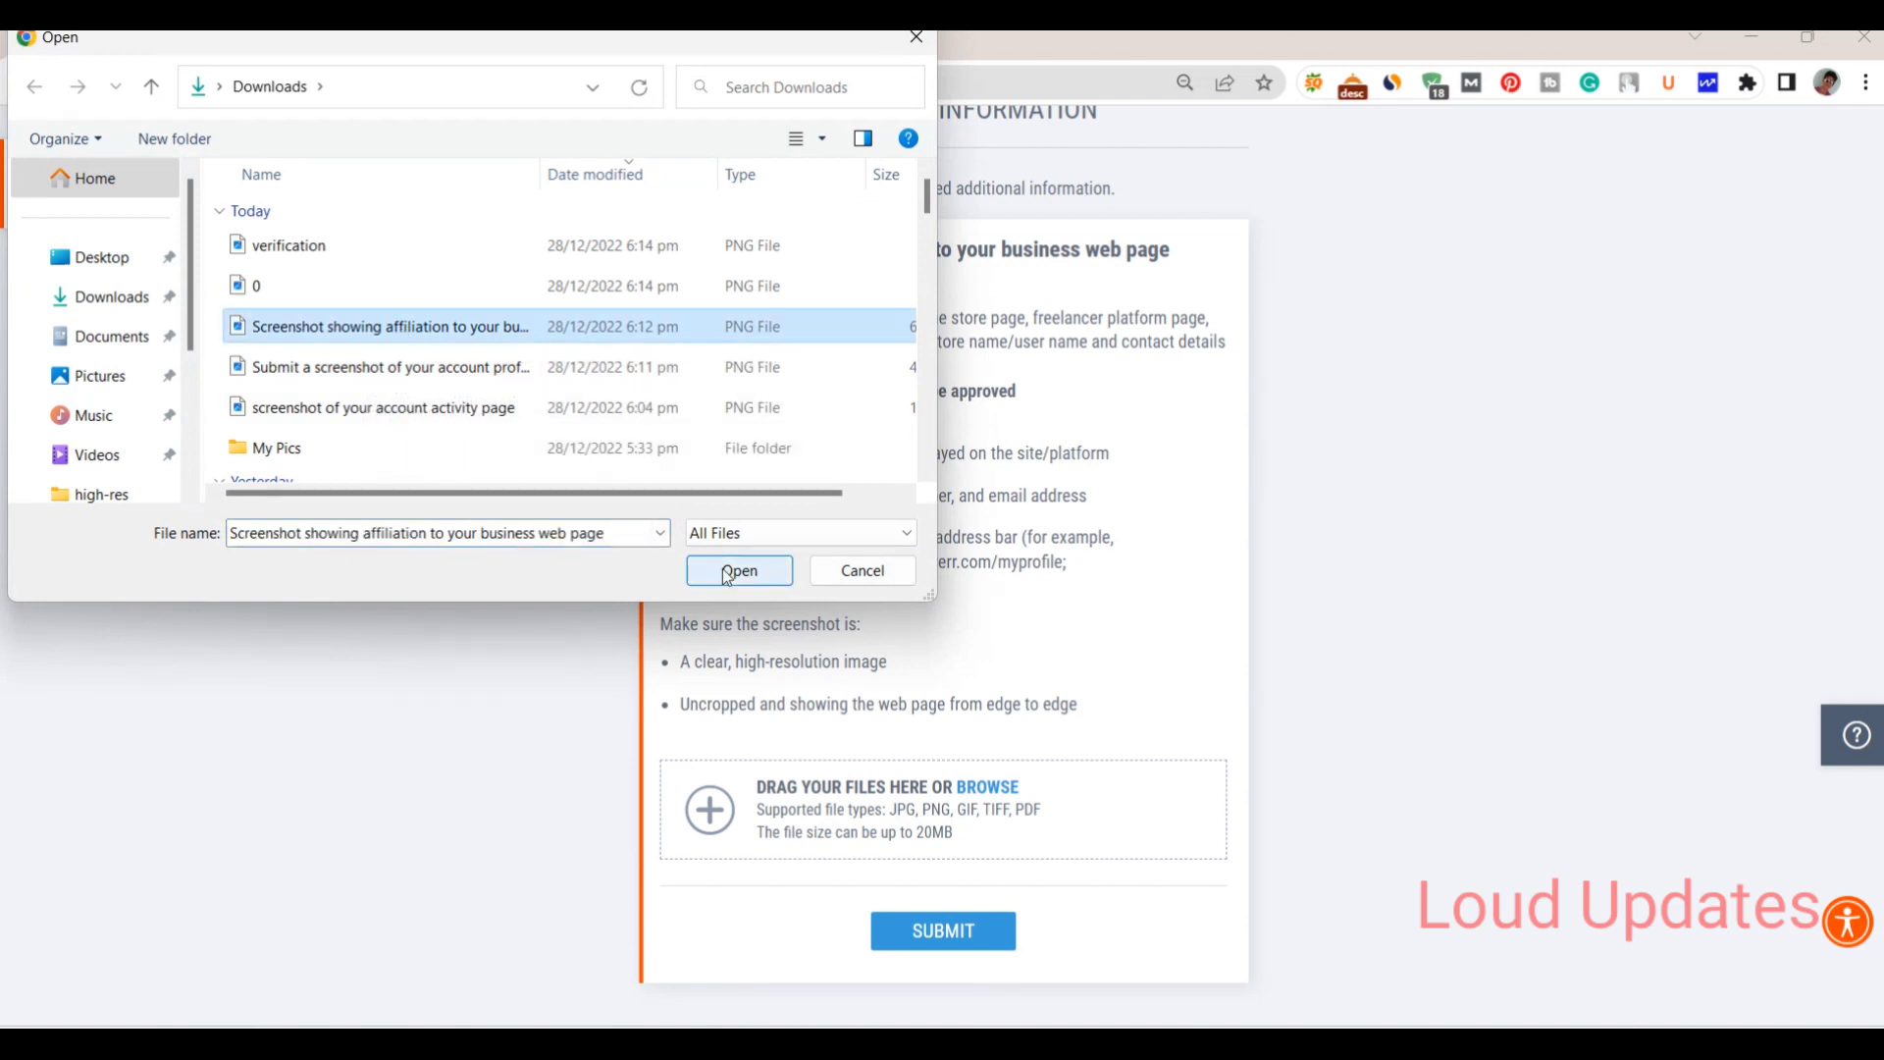
pyautogui.click(729, 571)
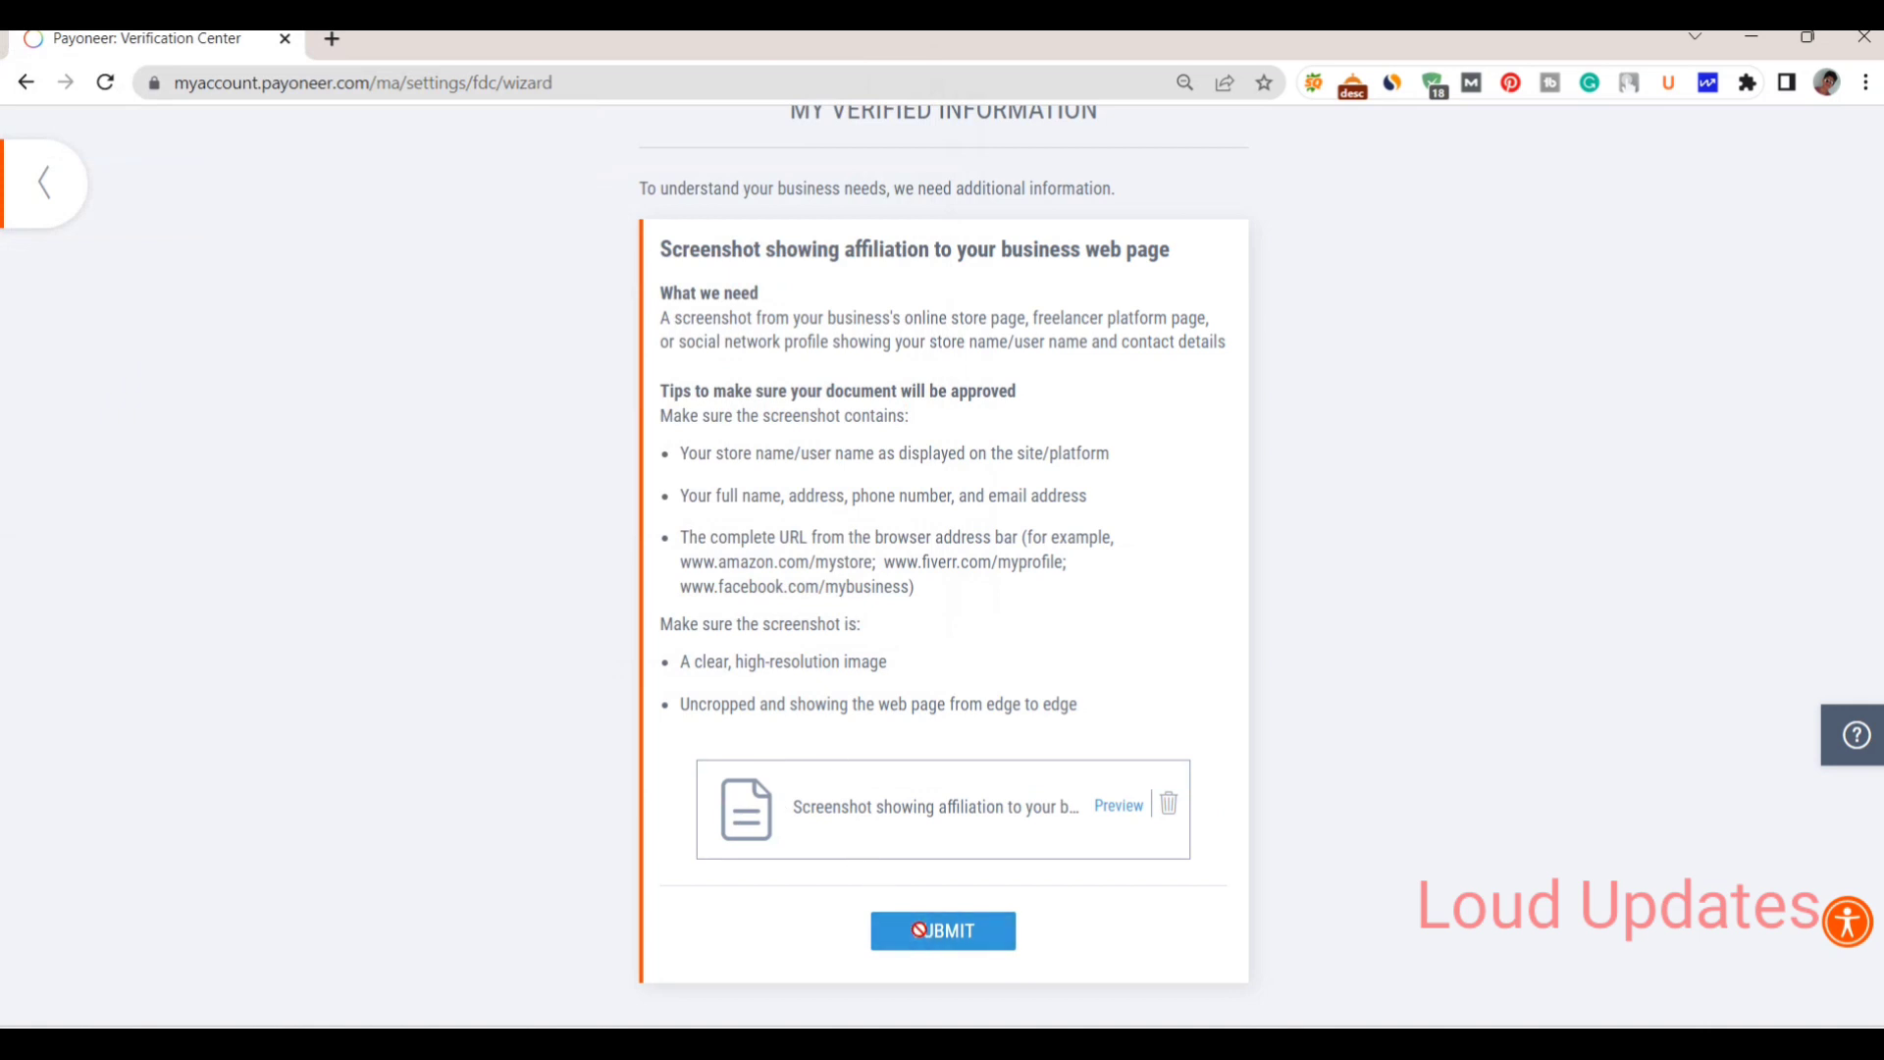
pyautogui.click(919, 930)
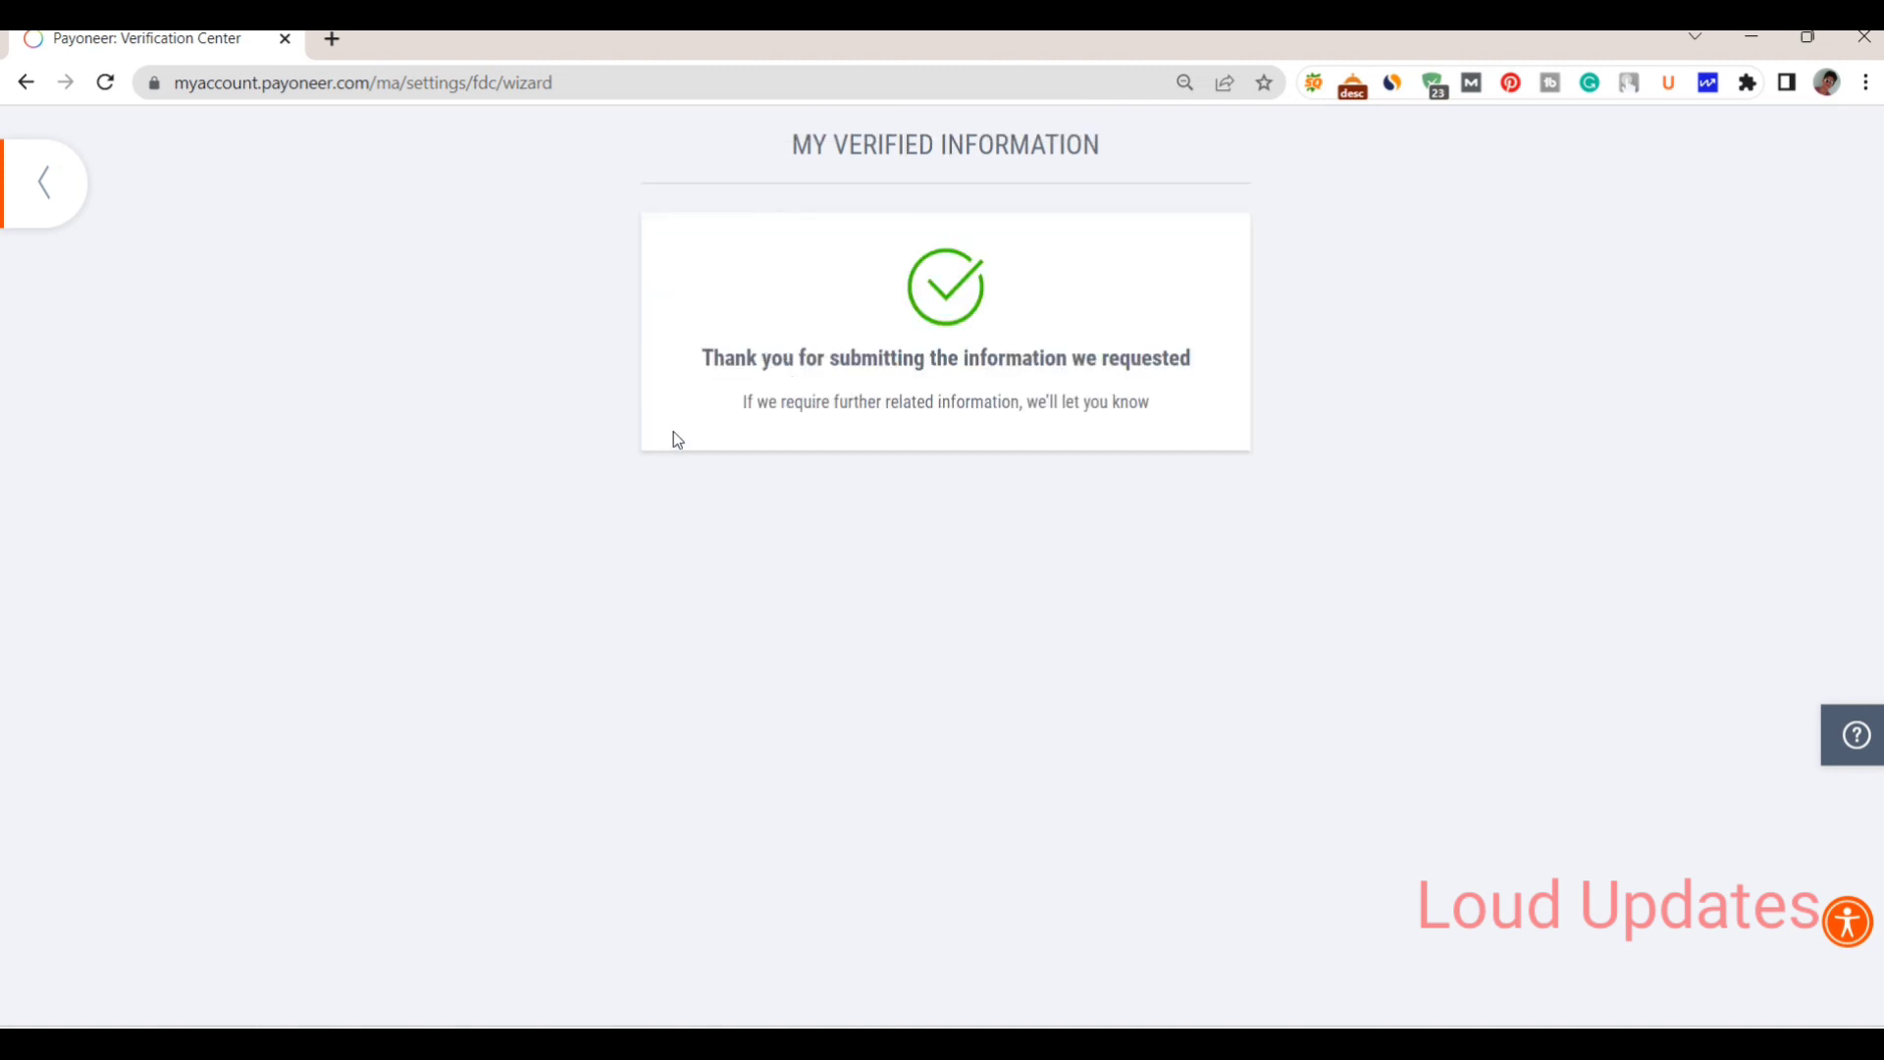
# Read the thank-you message and return to the Verification Center showing no open requirements.
pyautogui.moveTo(682, 356)
pyautogui.mouseDown()
pyautogui.moveTo(1191, 360)
pyautogui.moveTo(1006, 389)
pyautogui.mouseUp()
pyautogui.click(1178, 381)
pyautogui.moveTo(746, 400); pyautogui.dragTo(1158, 409)
pyautogui.click(747, 400)
pyautogui.click(35, 214)
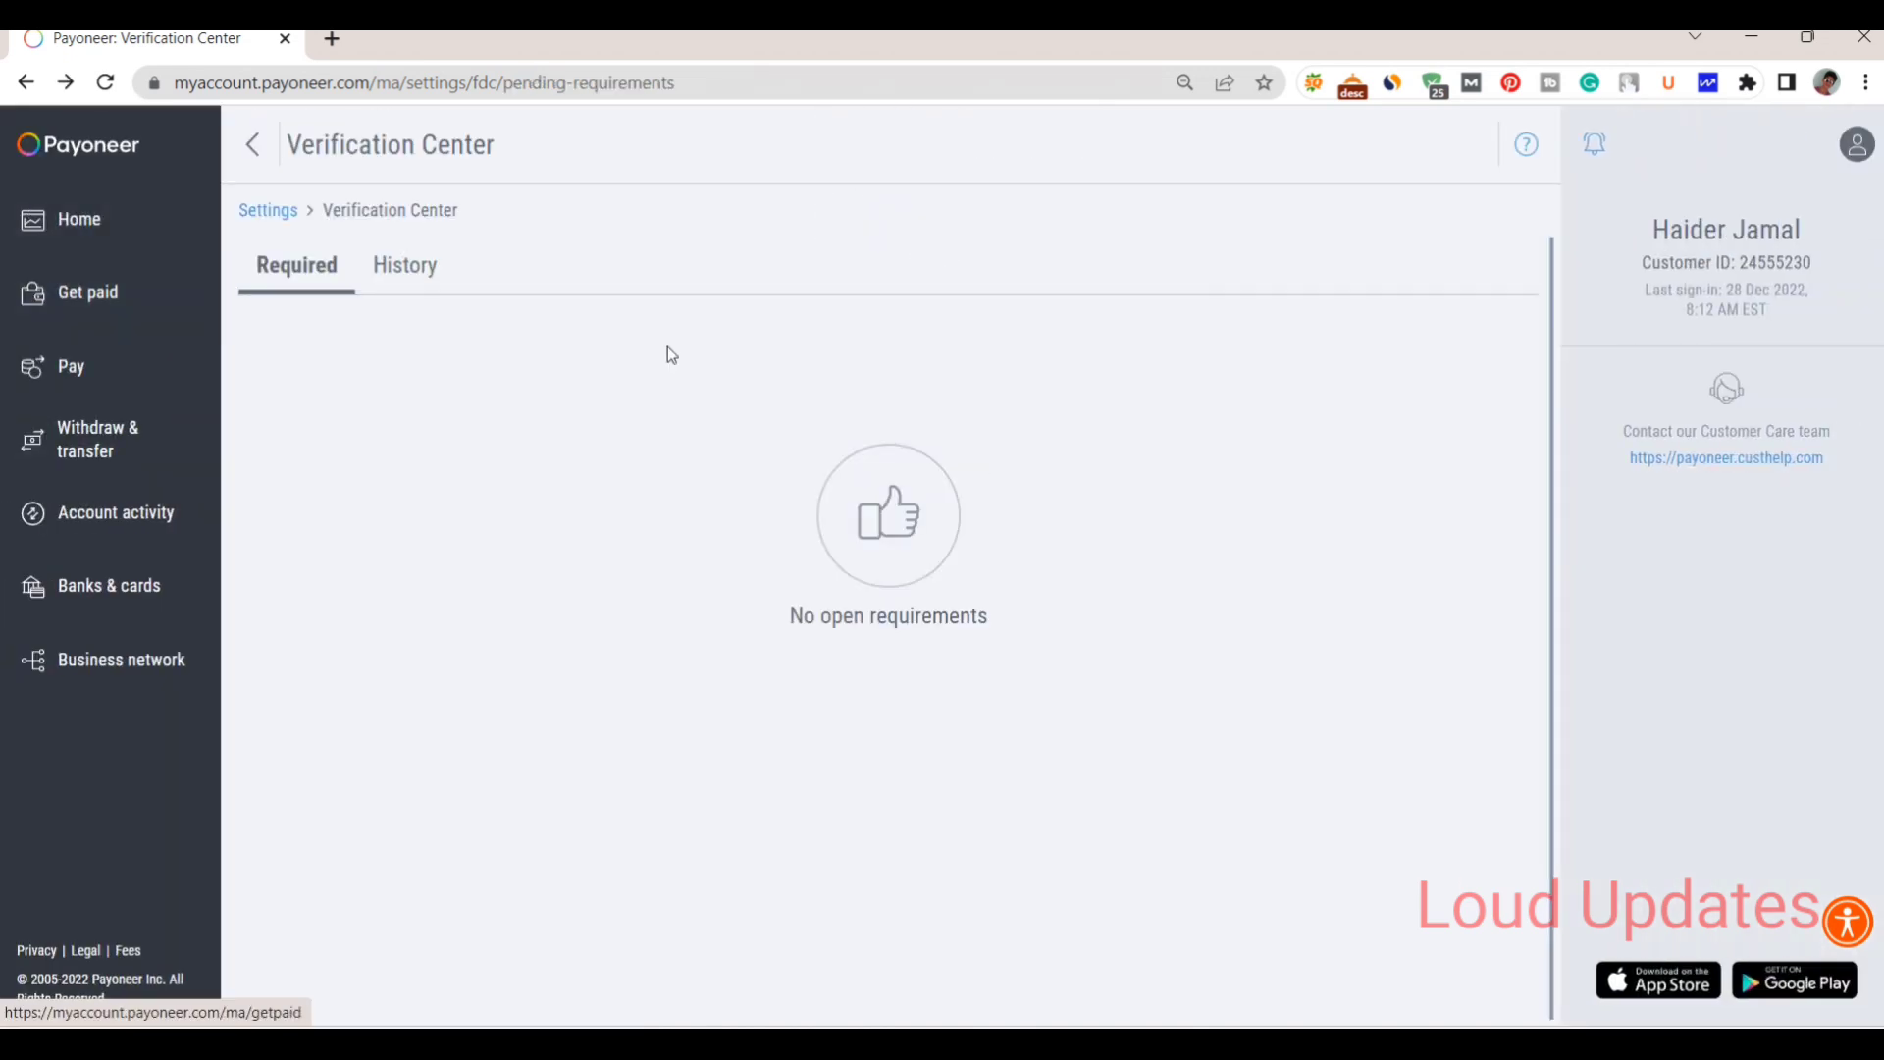
pyautogui.moveTo(709, 484); pyautogui.dragTo(894, 635)
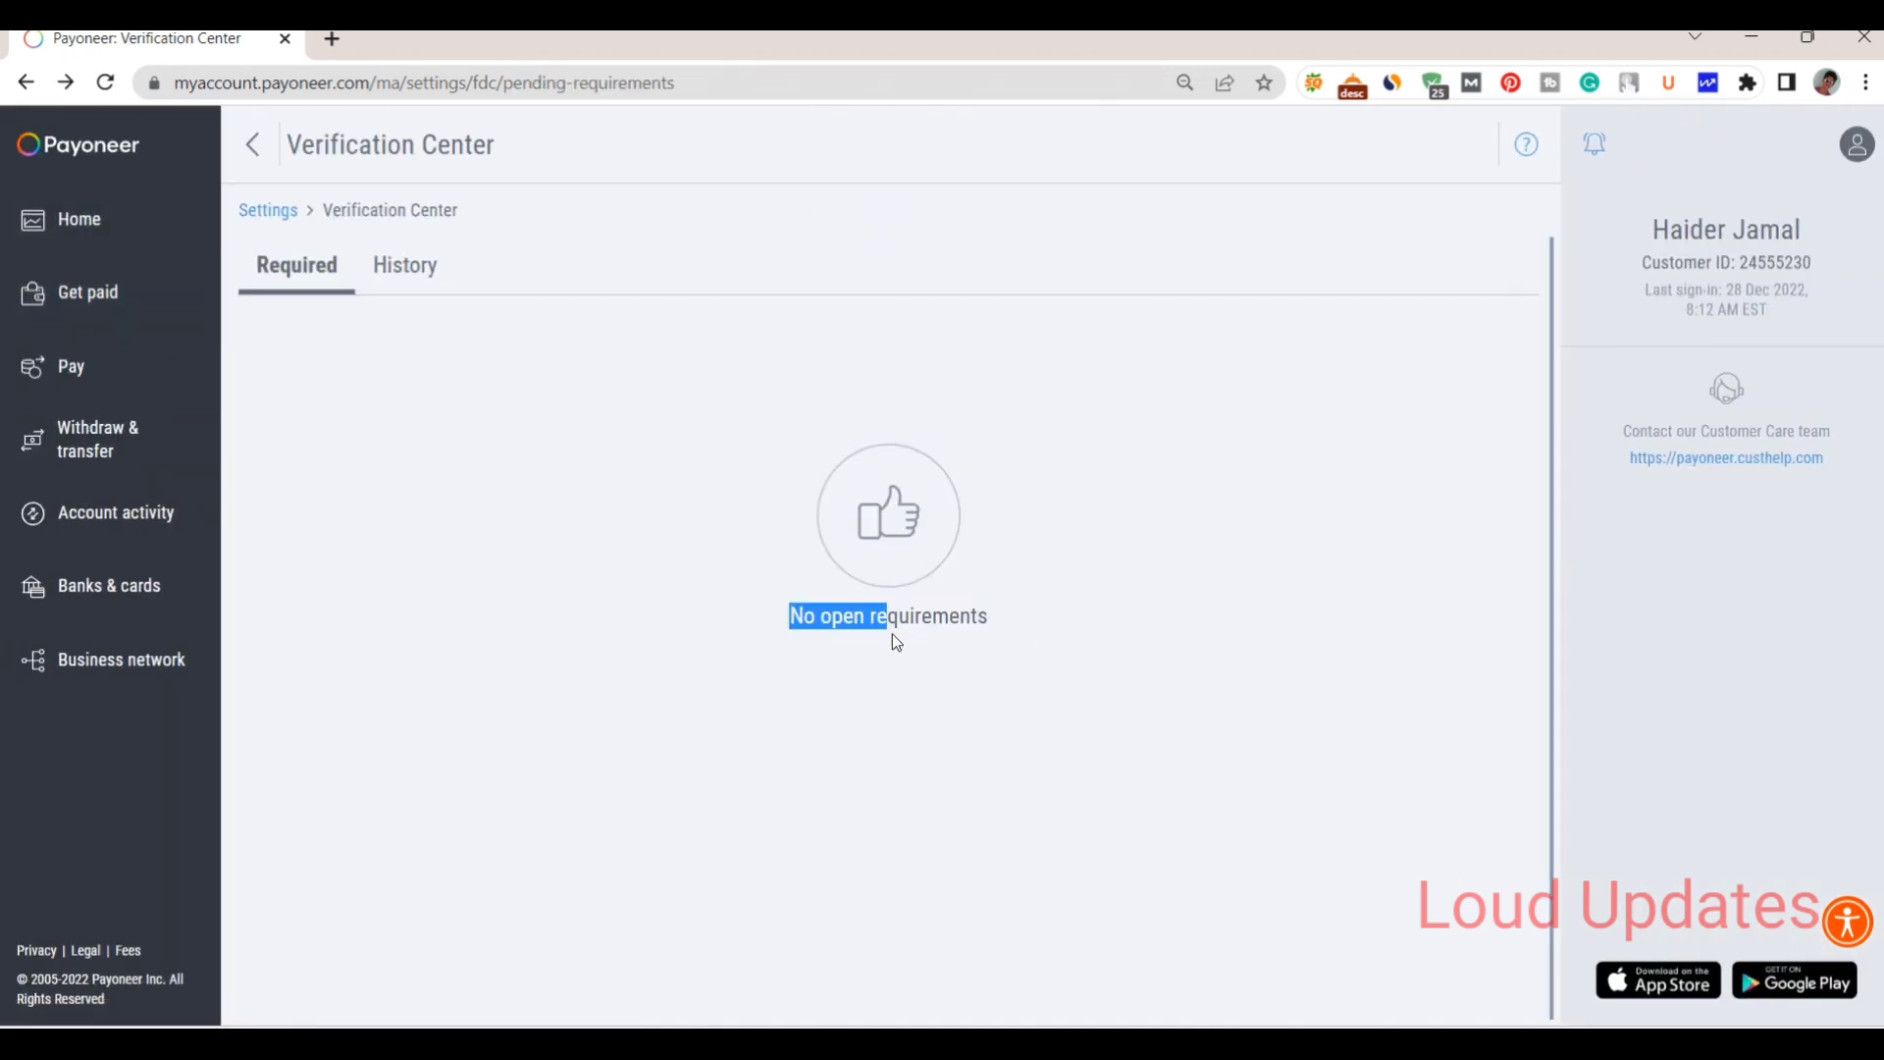
pyautogui.click(922, 693)
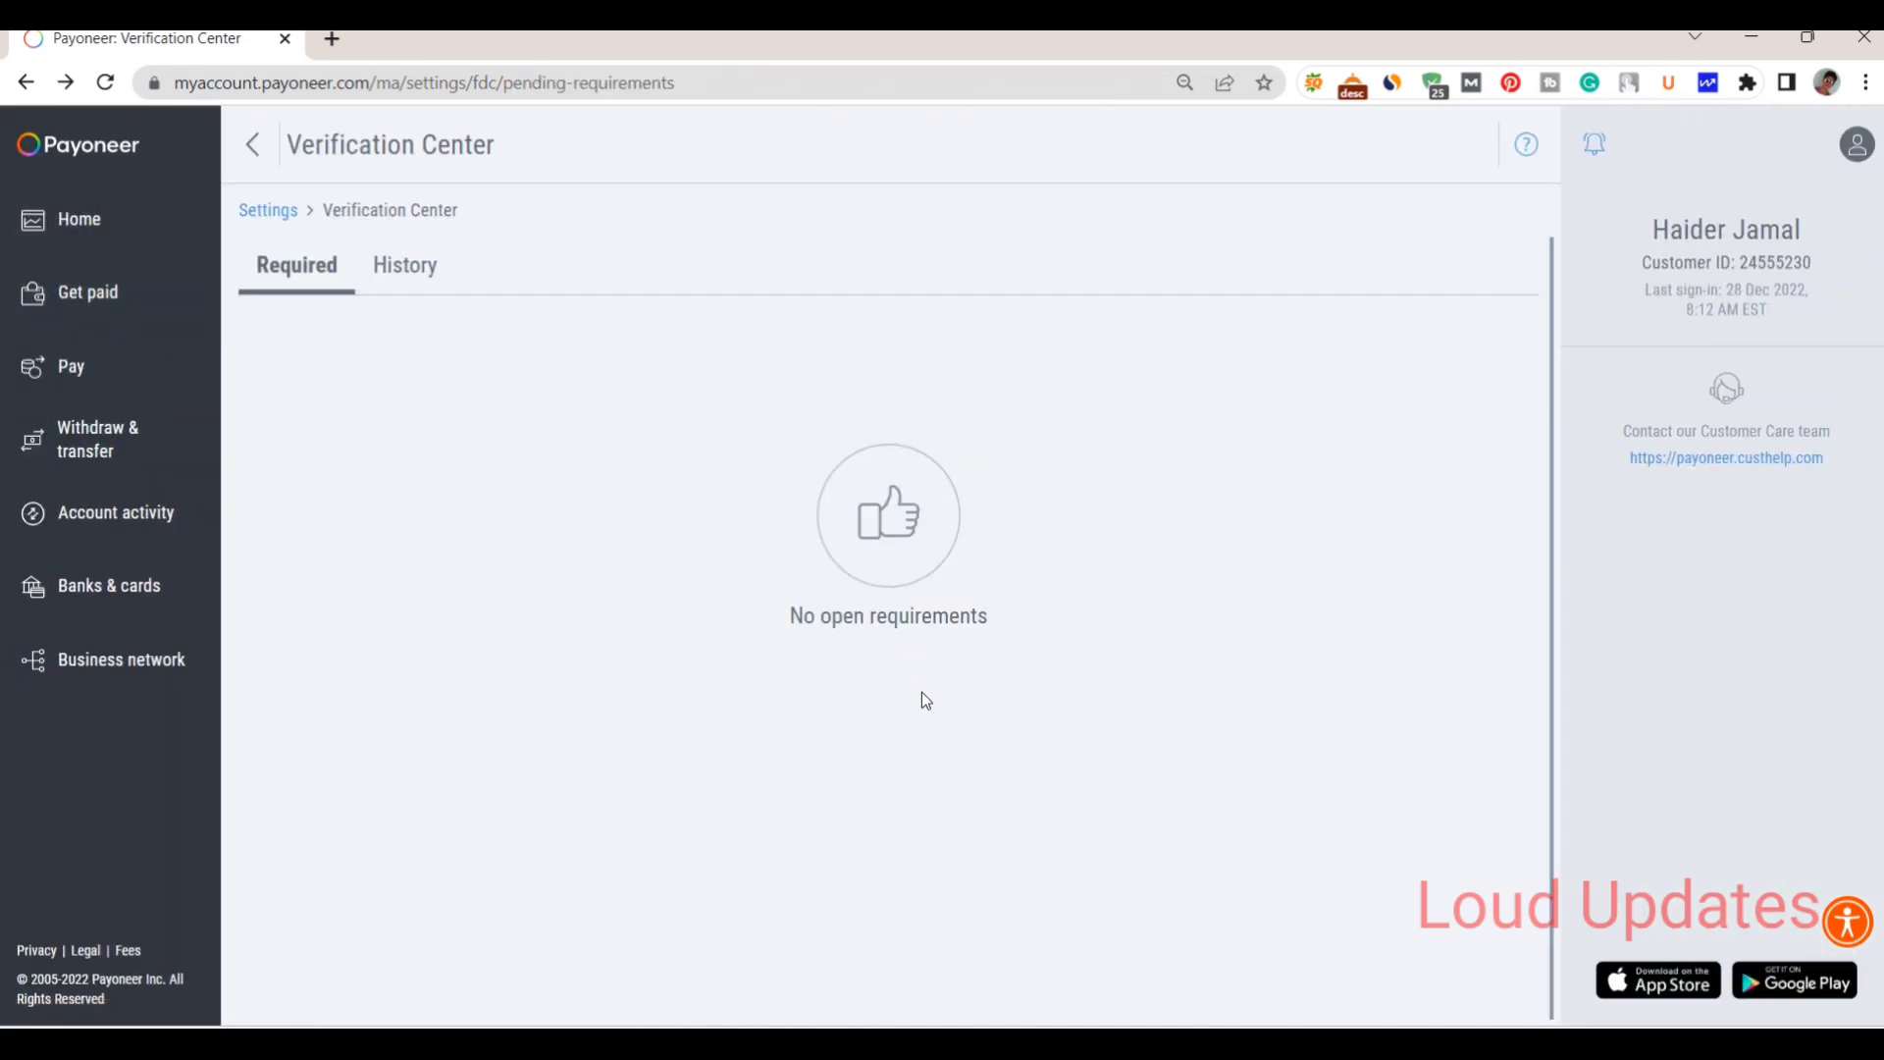
pyautogui.click(408, 265)
pyautogui.moveTo(1200, 571); pyautogui.dragTo(1357, 566)
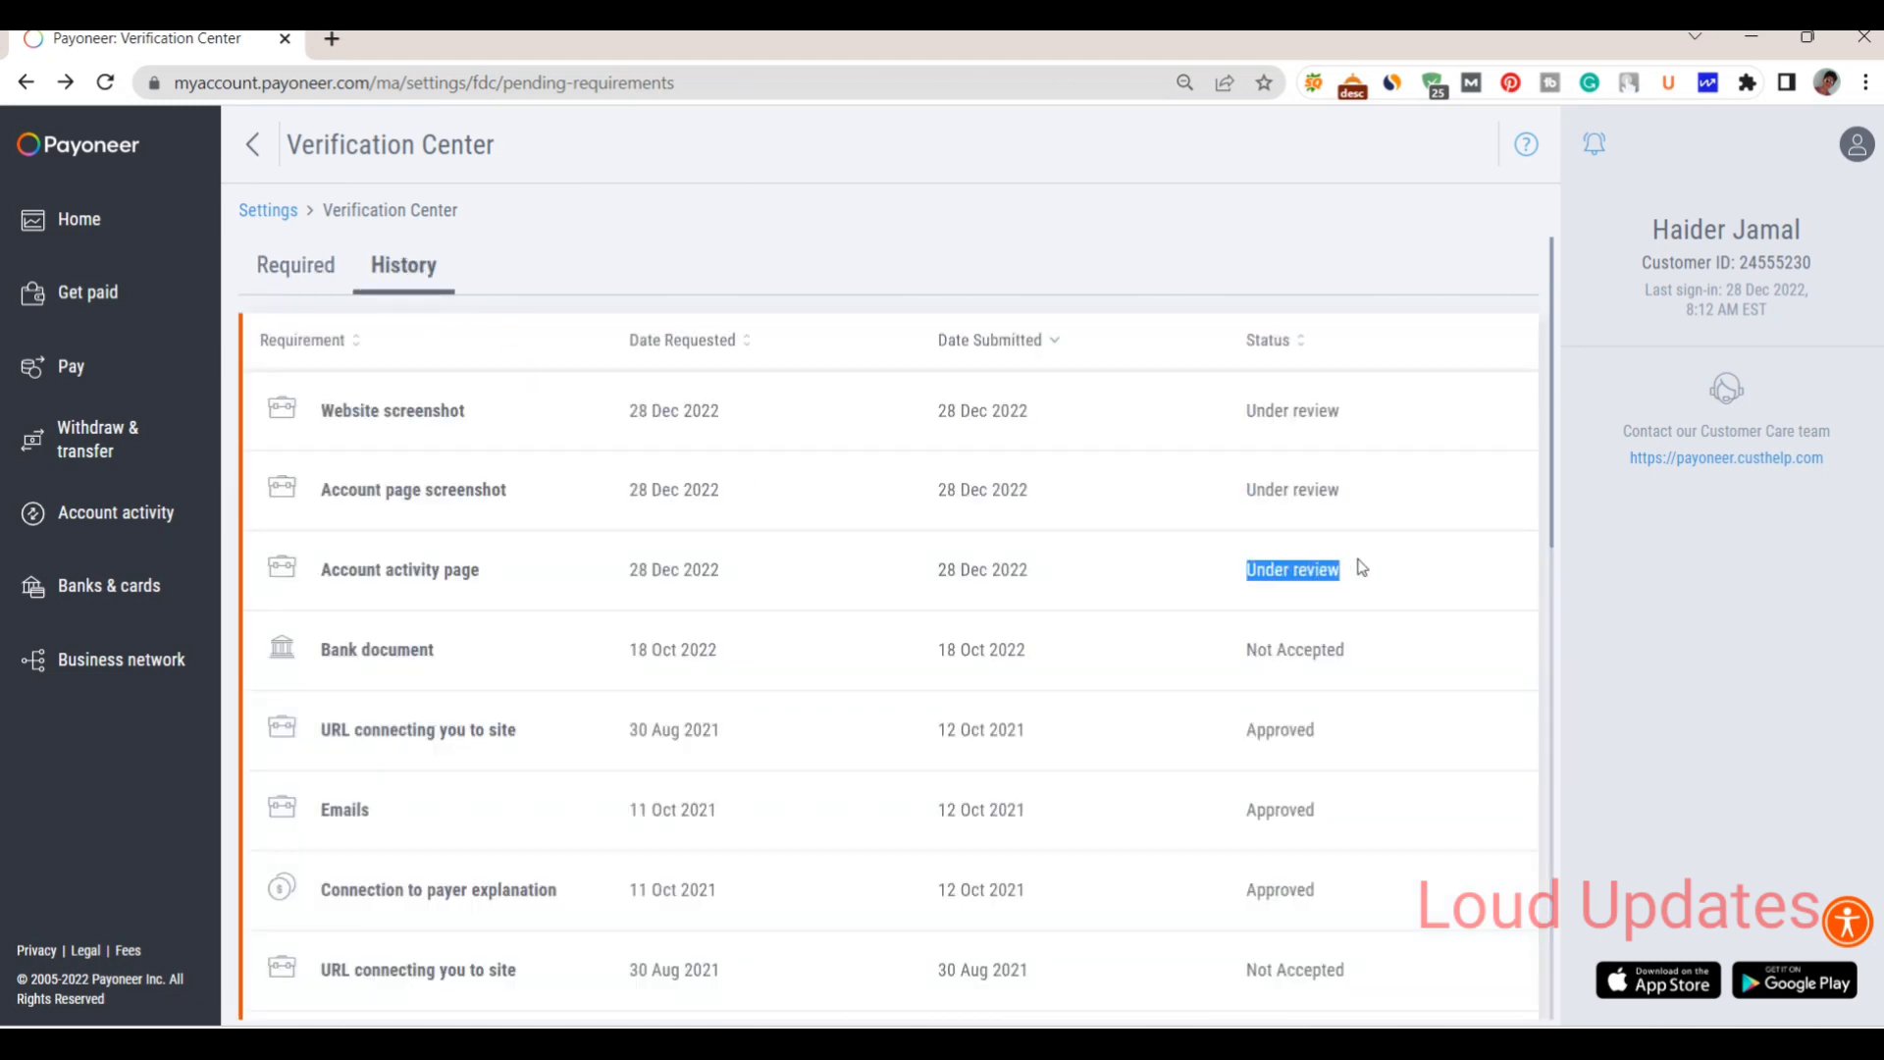
pyautogui.moveTo(1231, 488); pyautogui.dragTo(1348, 489)
pyautogui.moveTo(1243, 413); pyautogui.dragTo(1353, 415)
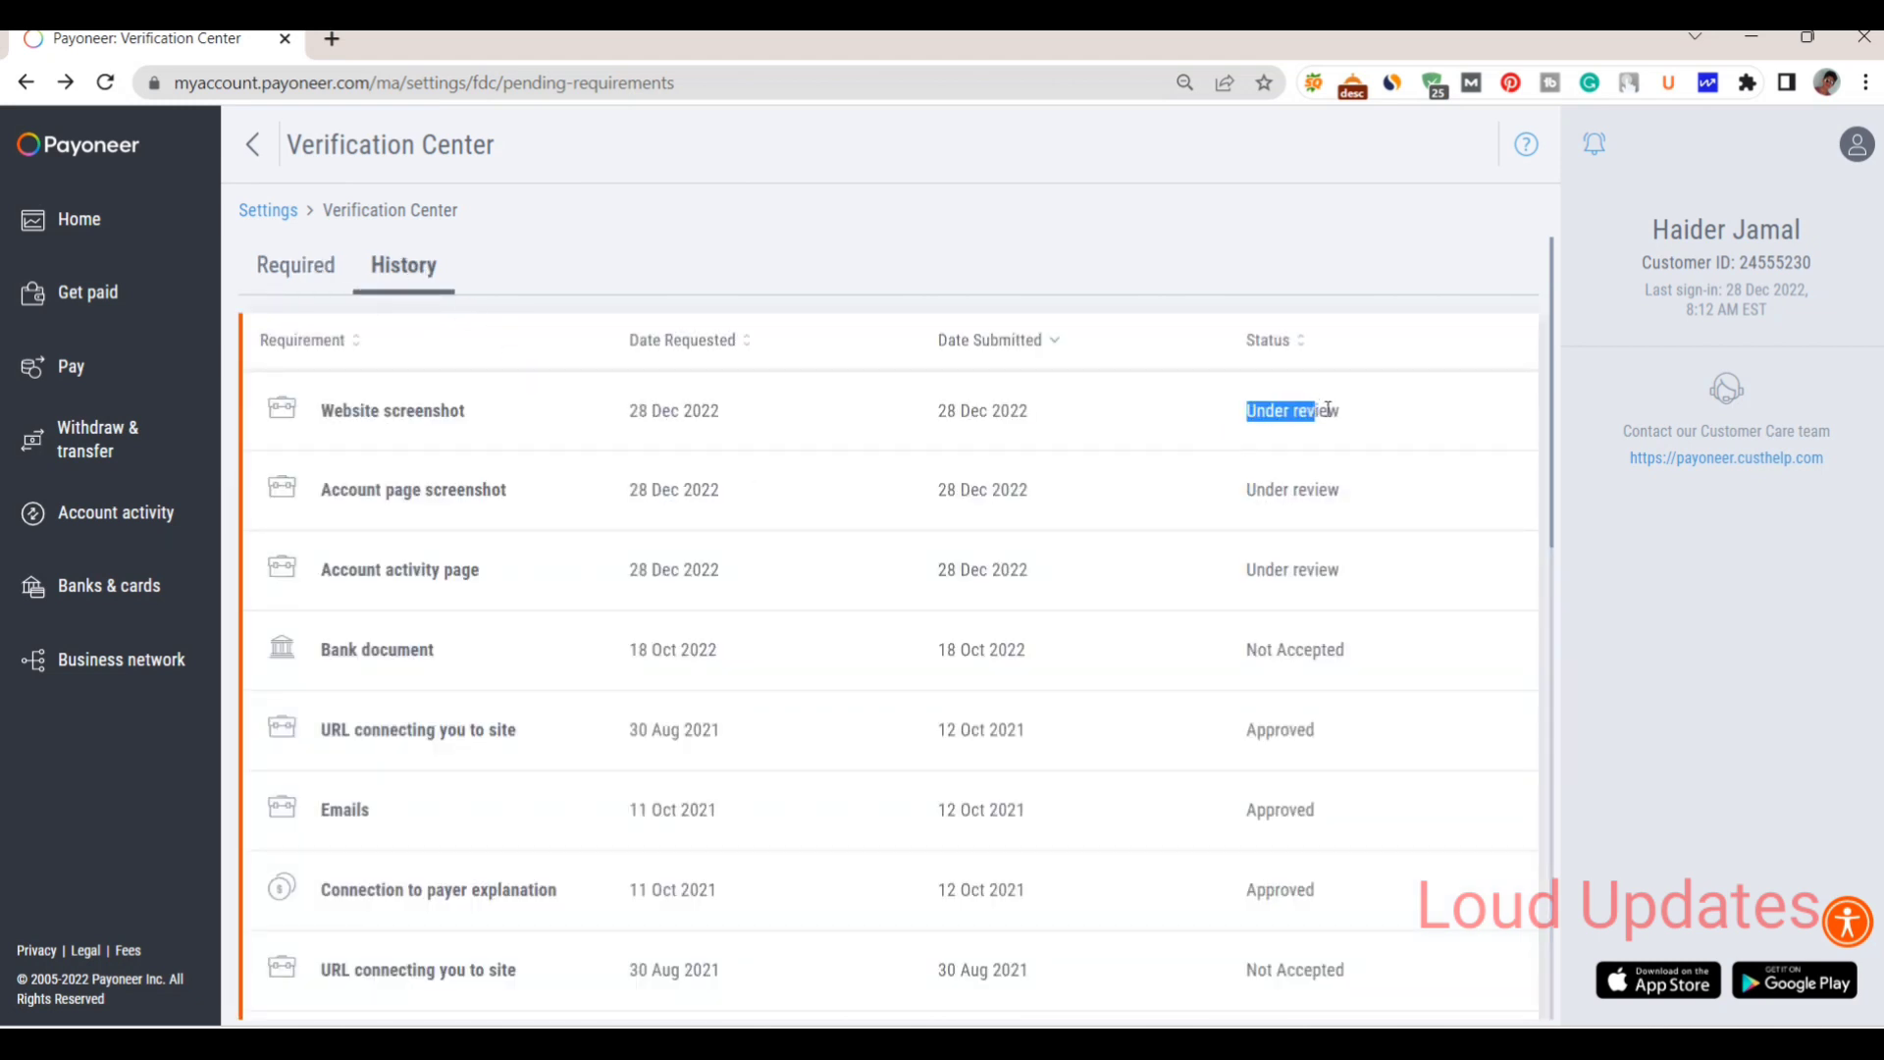
pyautogui.click(1170, 303)
pyautogui.click(295, 271)
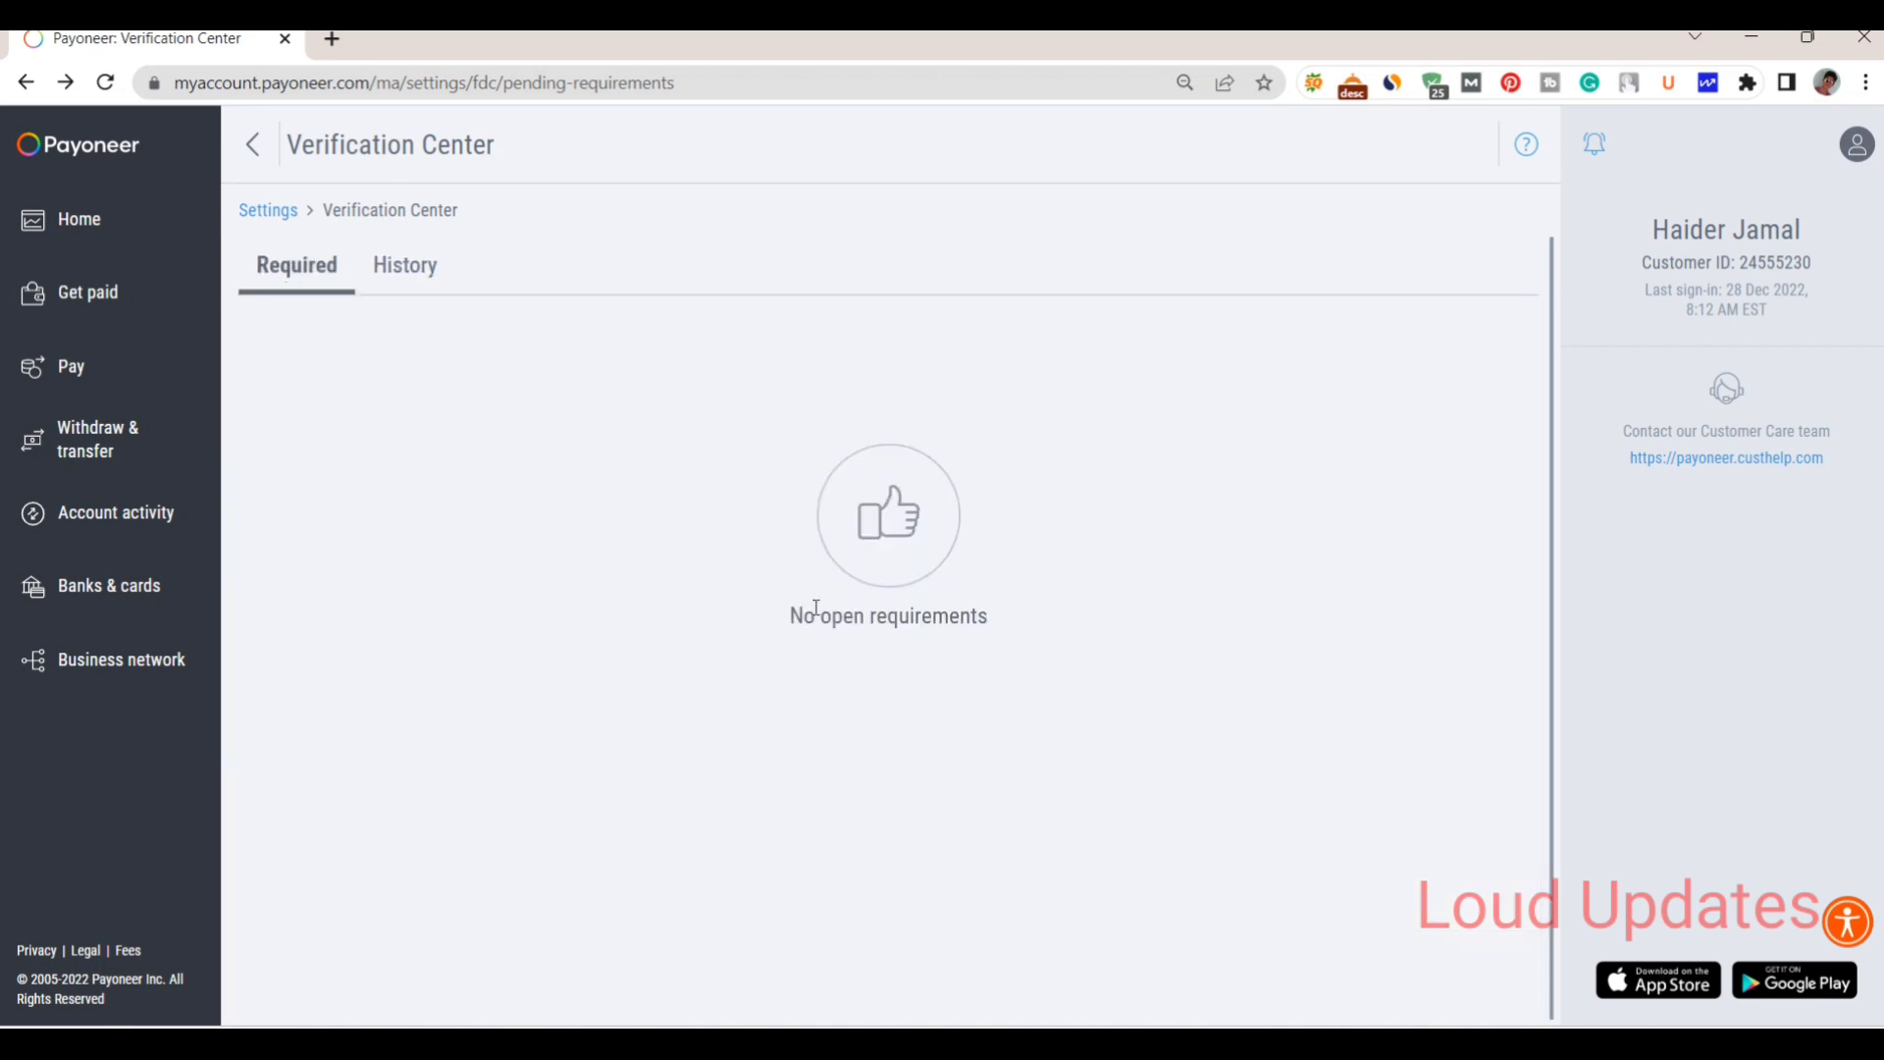